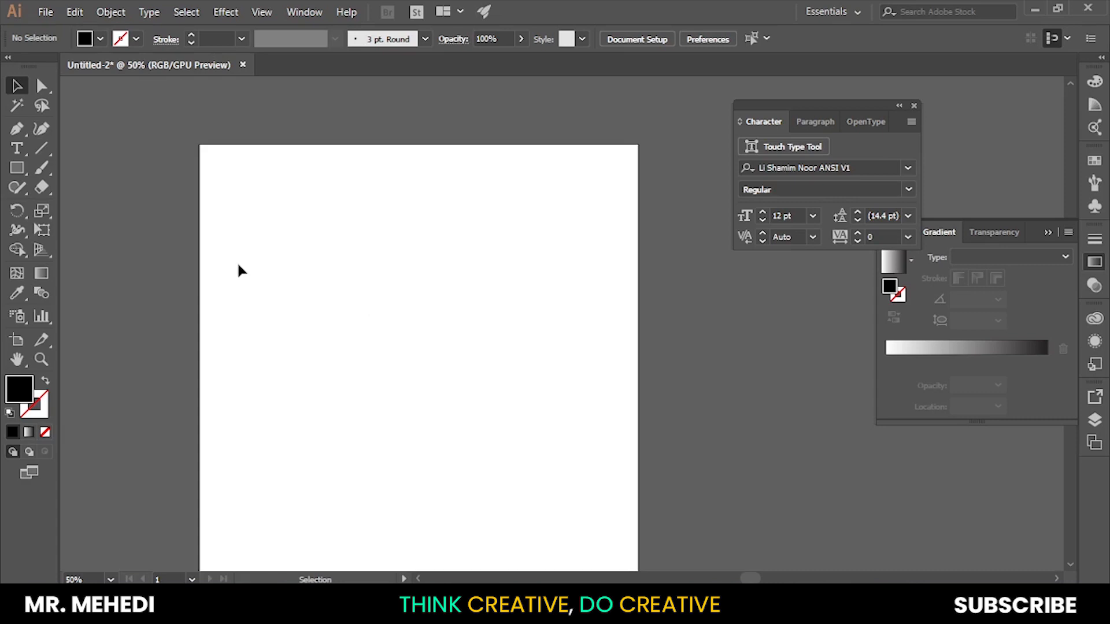
Add the text "মুক্ত আকাশ" near the middle of the artboard, scaled to about 37 pt
left_click(17, 147)
left_click(393, 284)
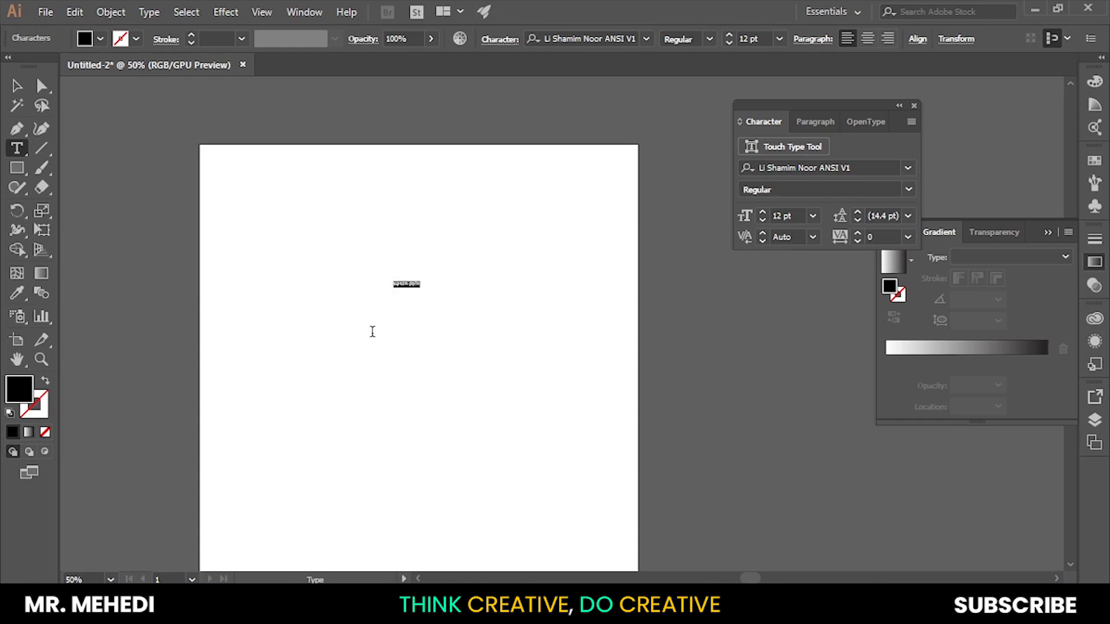
left_click(19, 89)
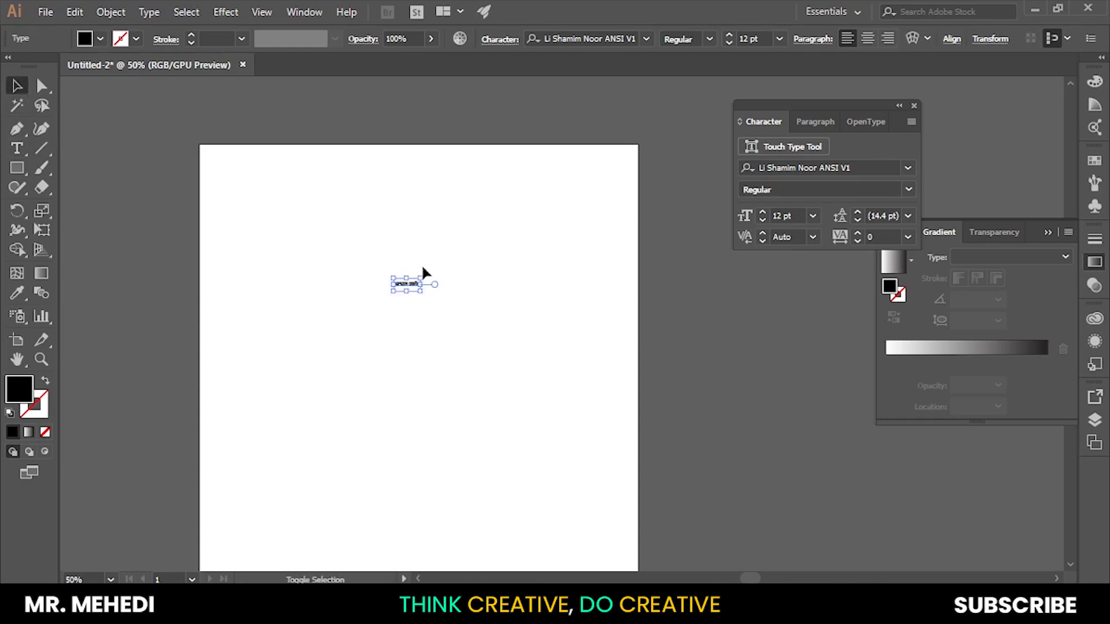
left_click_drag(425, 279, 455, 260)
double_click(389, 289)
key("ctrl+a")
type("মু")
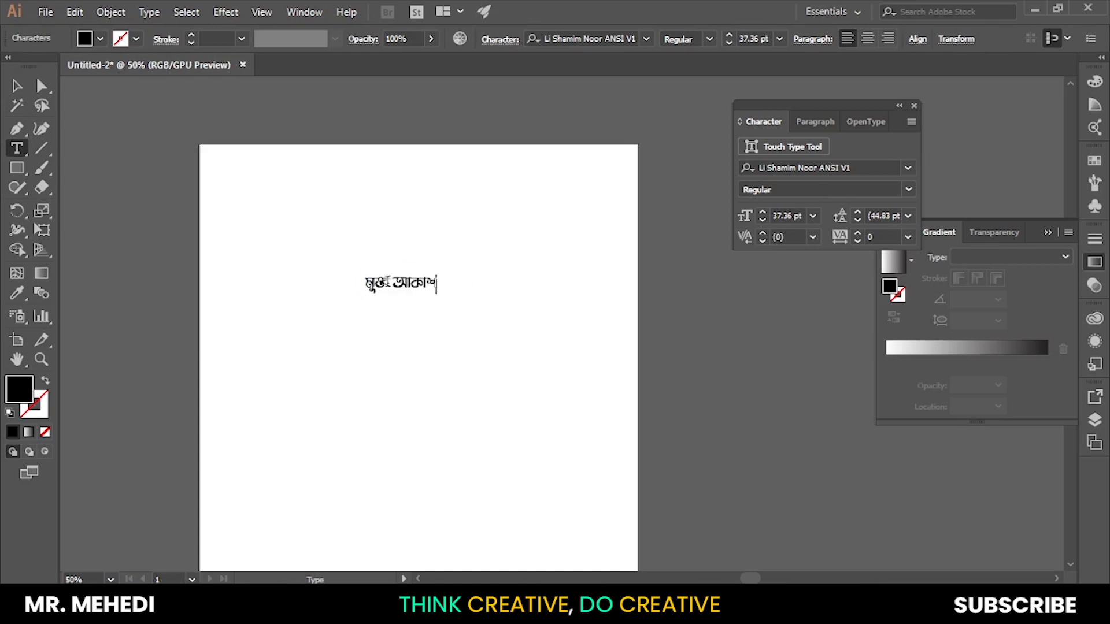
Enlarge the text "মুক্ত আকাশ" to about 105 pt
left_click(18, 88)
left_click_drag(440, 270, 478, 287)
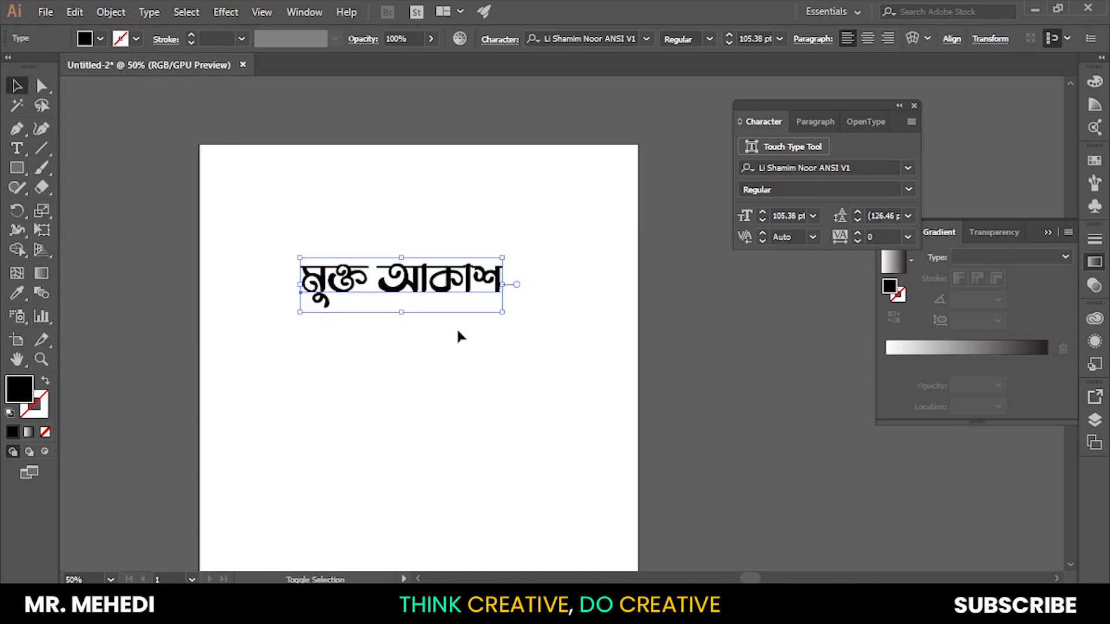
left_click(383, 332)
Delete the word "আকাশ" from the text so only "মুক্ত" stays
scroll(412, 302, "up", 1)
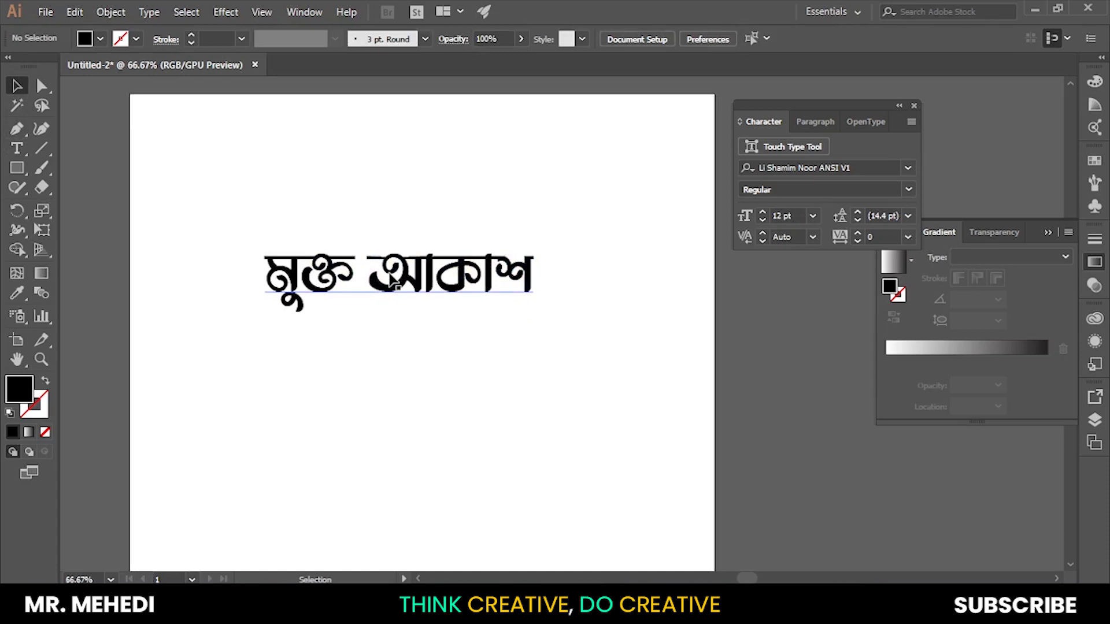
double_click(392, 278)
left_click_drag(369, 264, 613, 266)
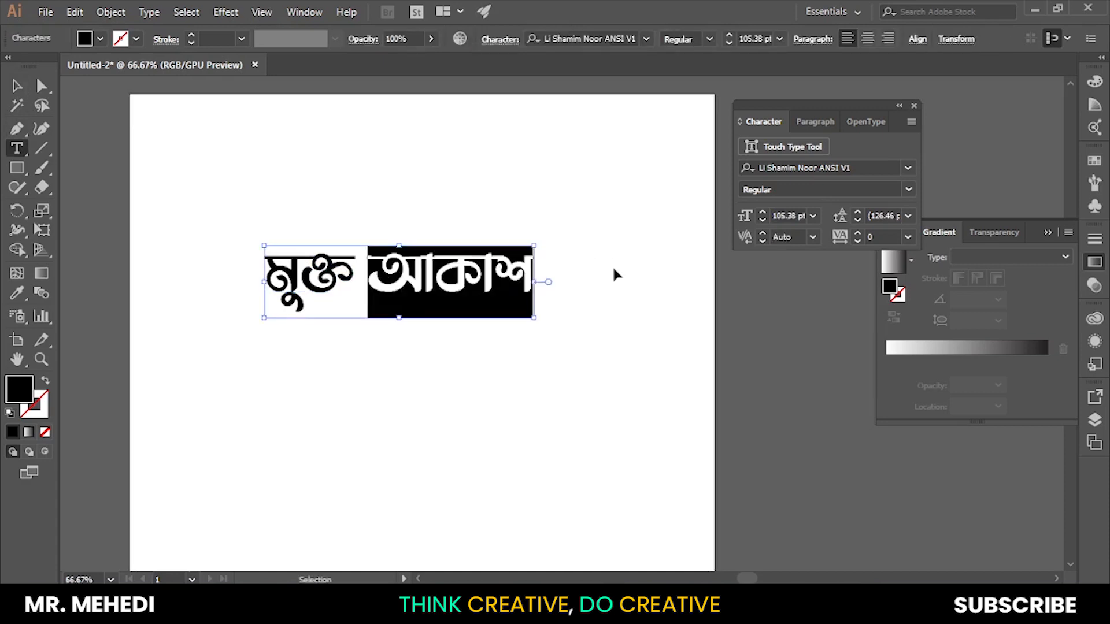
key("BackSpace")
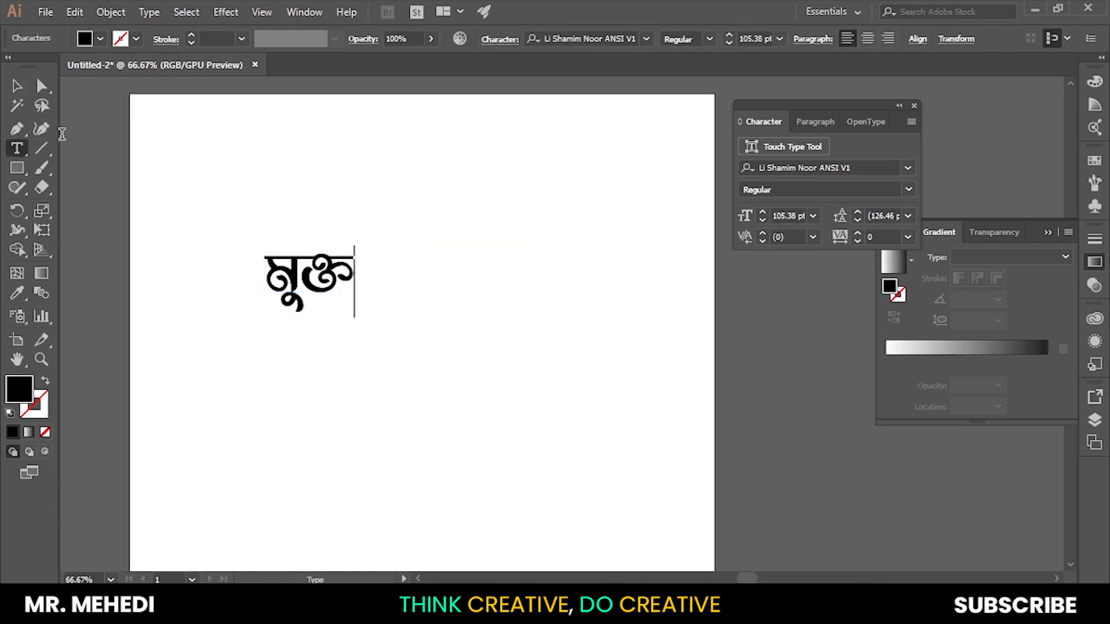
left_click(17, 86)
left_click(350, 153)
Duplicate the word below, change the copy to "আকাশ", and place it beside the artboard on its right
scroll(324, 234, "down", 1)
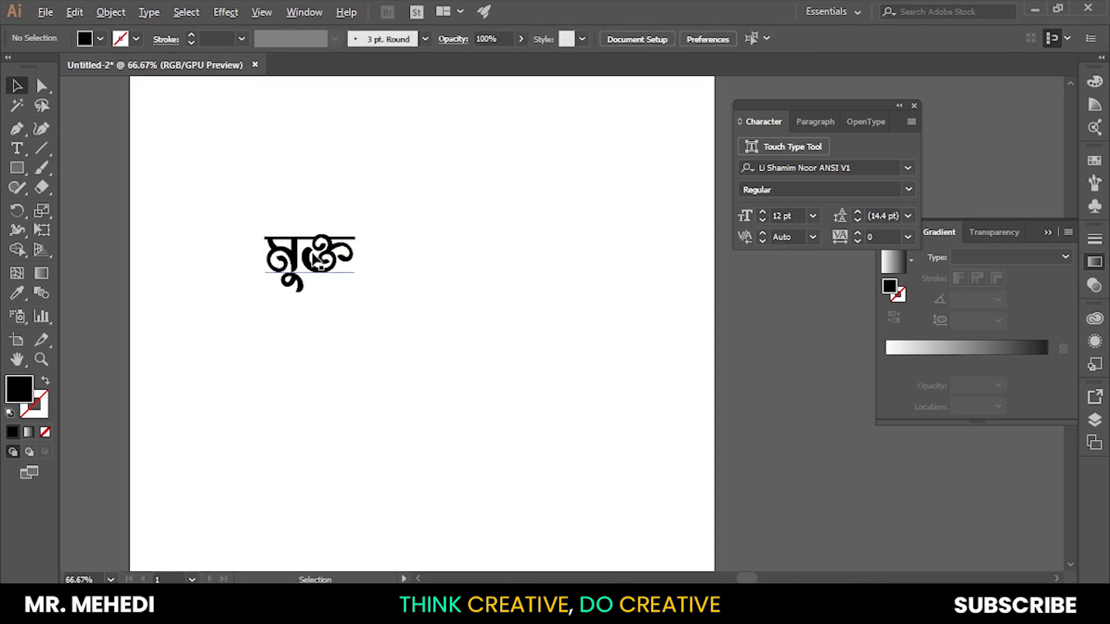
left_click_drag(312, 255, 317, 398, "alt")
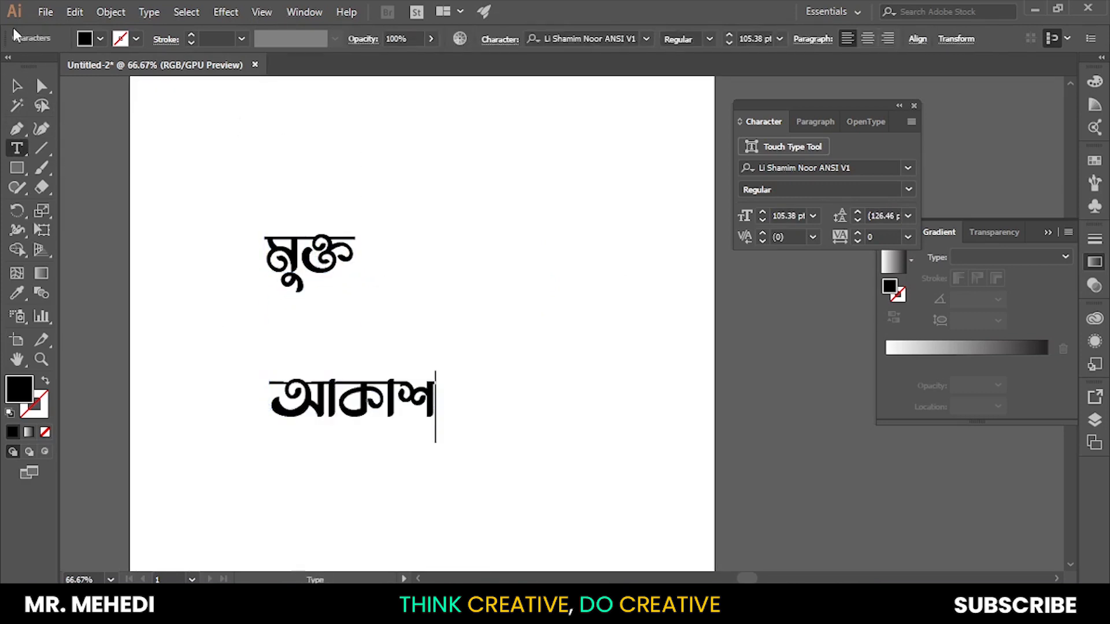
left_click_drag(356, 407, 755, 369)
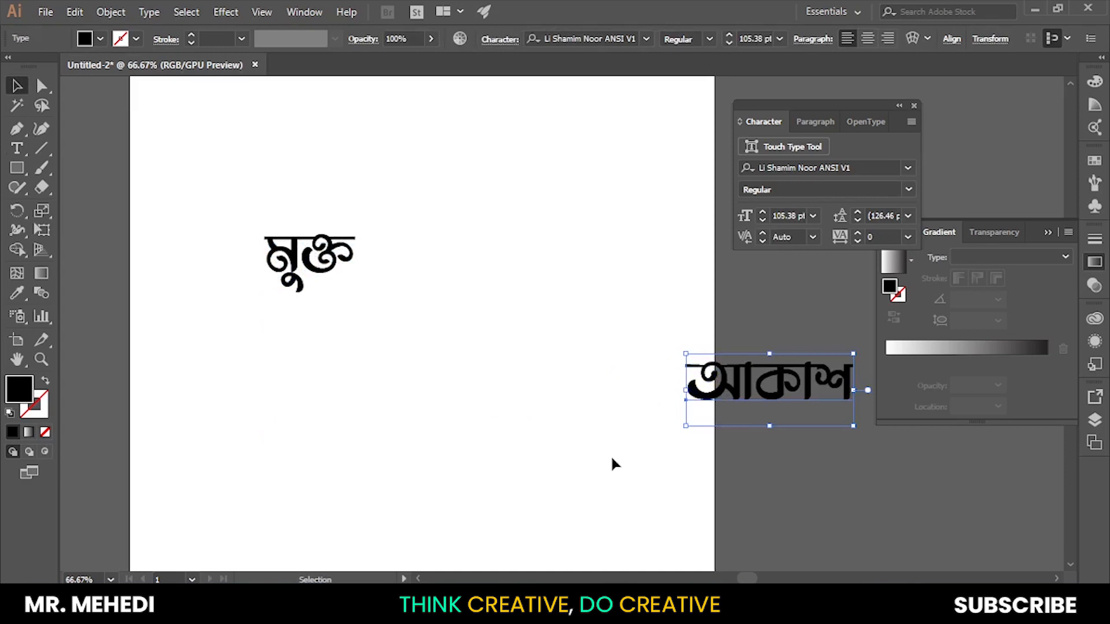
left_click(610, 454)
scroll(383, 279, "up", 1)
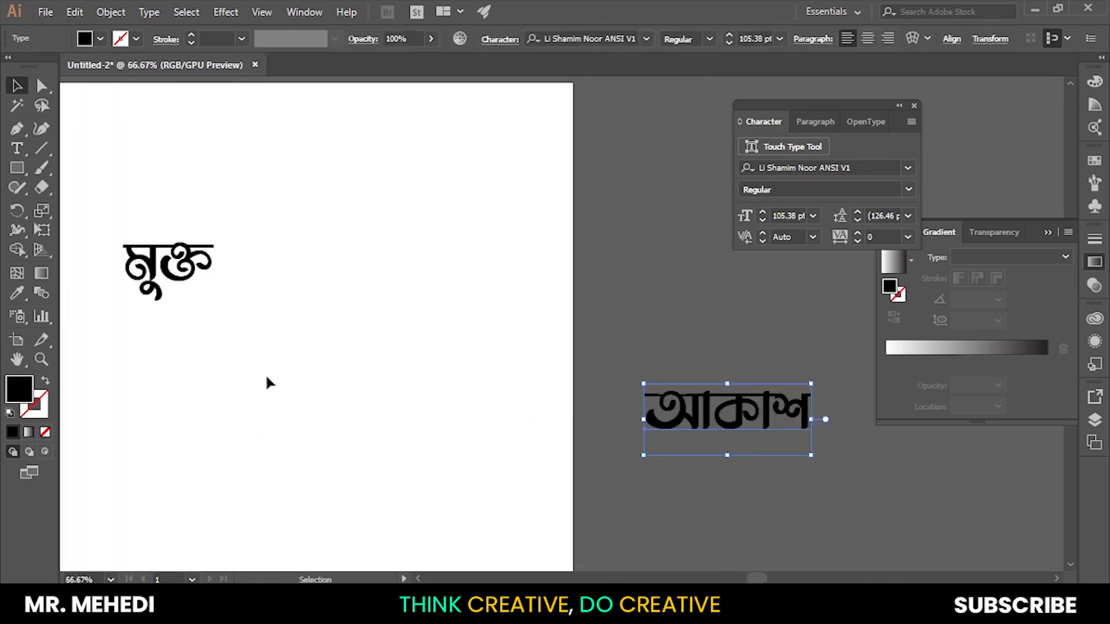
Move the word "মুক্ত" to the middle of the artboard and enlarge it to about 263 pt
left_click(268, 384)
left_click_drag(163, 230, 294, 308)
scroll(384, 317, "down", 2)
left_click_drag(363, 308, 406, 278)
scroll(413, 321, "up", 1)
Convert the word "মুক্ত" to outlines and ungroup its letter shapes
right_click(307, 319)
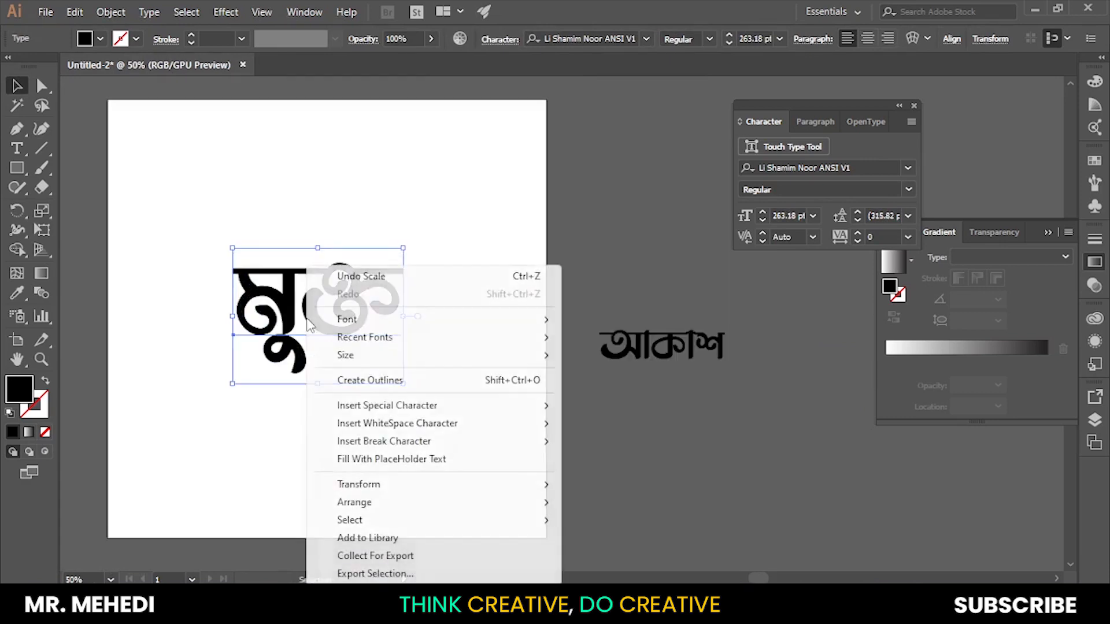
left_click(381, 383)
scroll(309, 373, "up", 2)
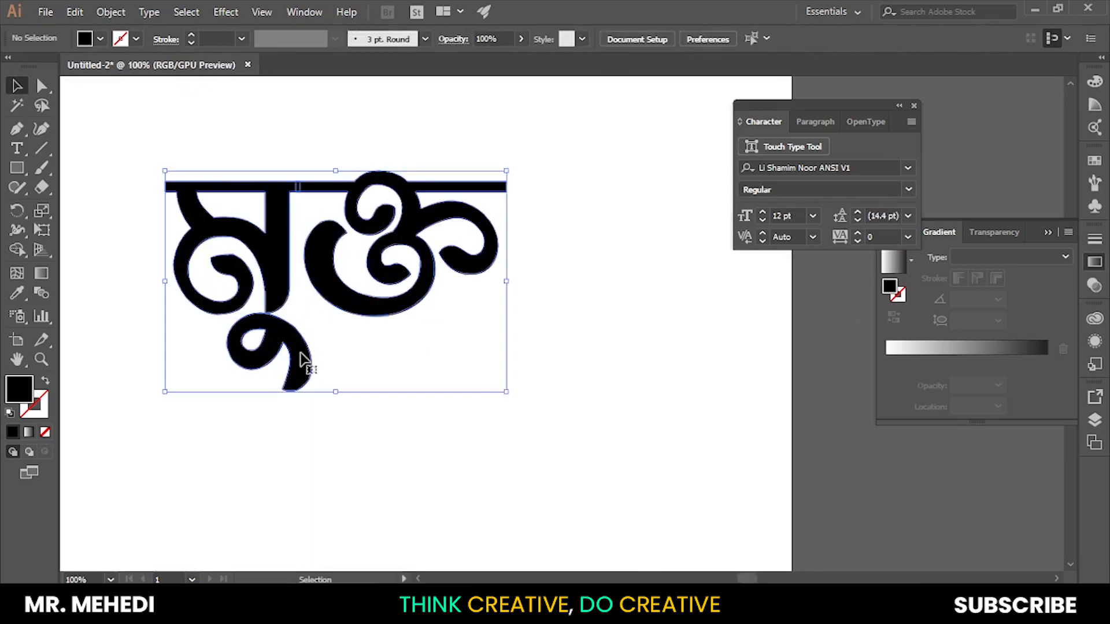
right_click(296, 343)
left_click(416, 220)
left_click(349, 466)
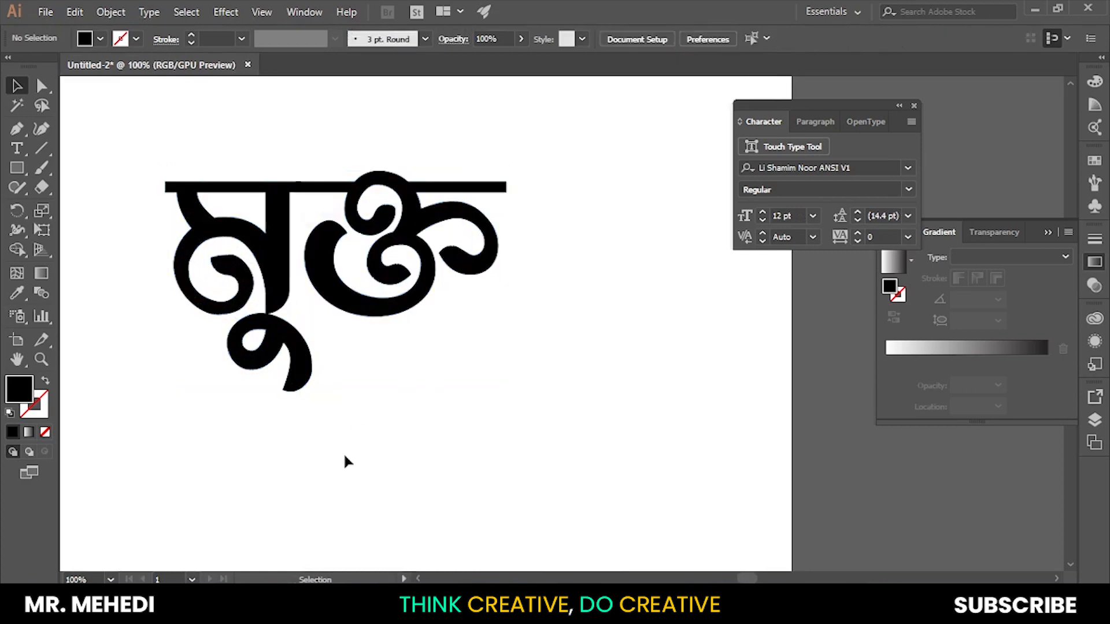
Open Offset Path for the vowel sign below "ম" and enable its preview
scroll(299, 377, "up", 1)
left_click(333, 375)
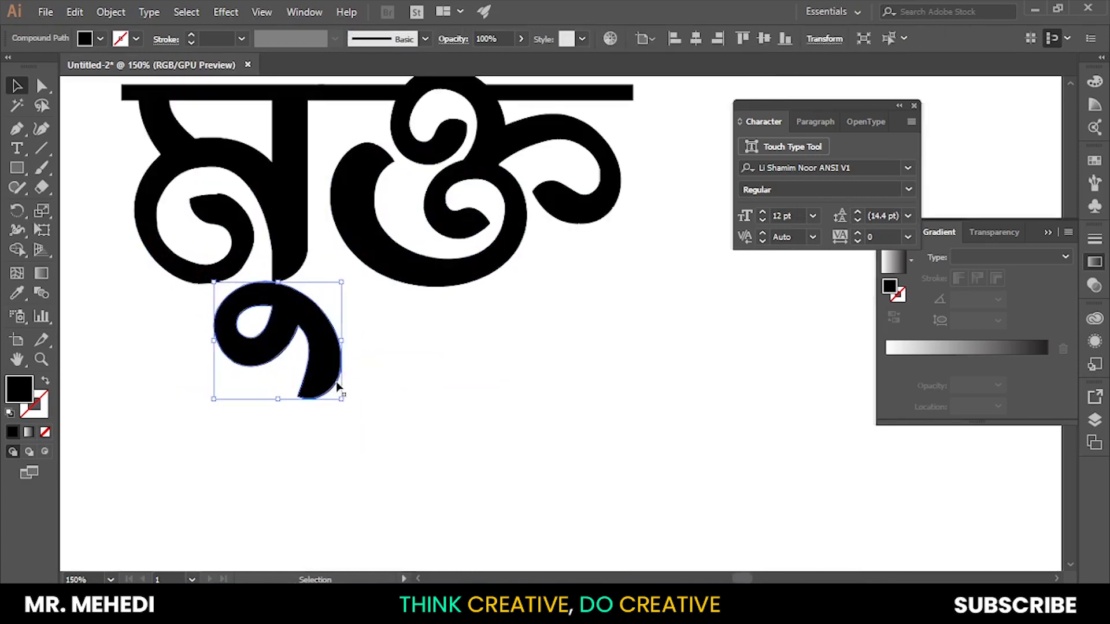
left_click_drag(312, 331, 333, 320)
scroll(320, 329, "up", 1)
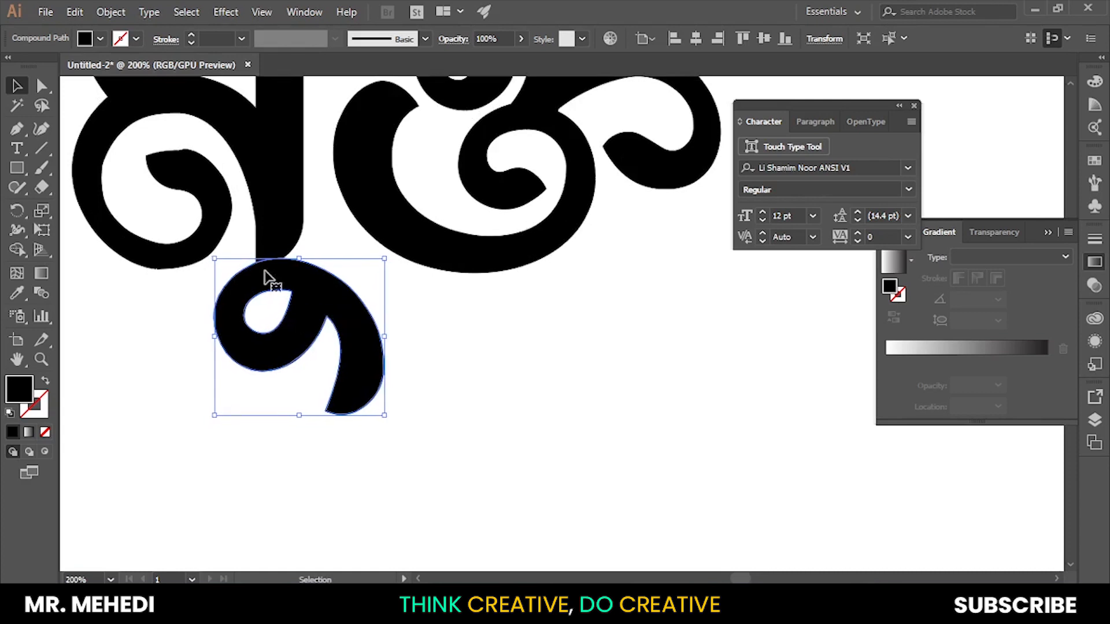
left_click(111, 12)
mouse_move(231, 351)
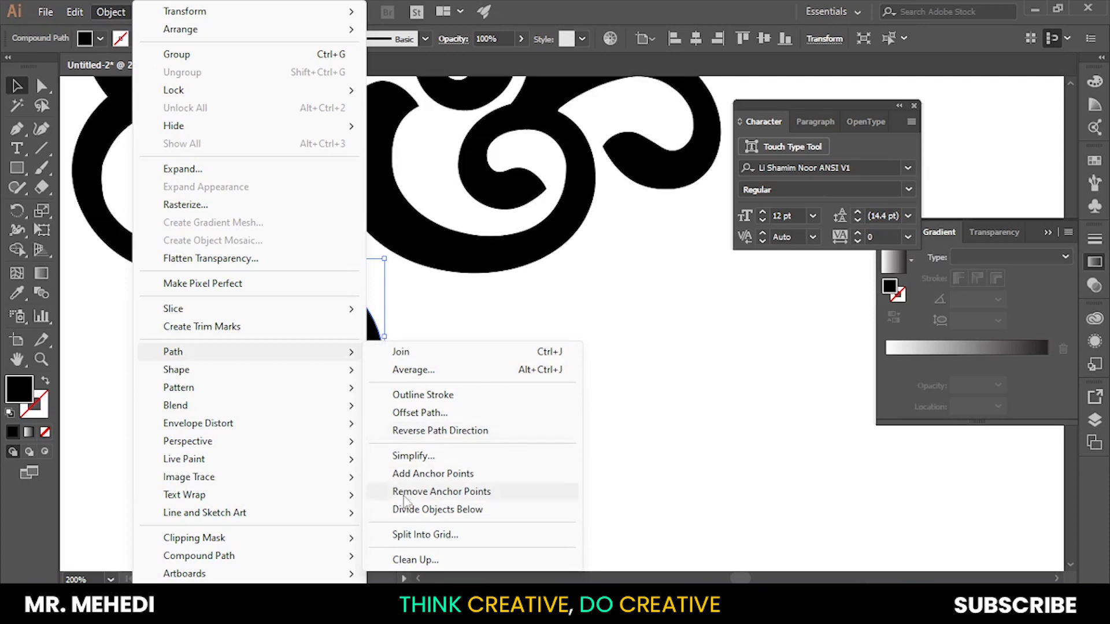
left_click(420, 413)
left_click(478, 342)
Set the vowel sign's path offset to 15 px and apply it
double_click(505, 250)
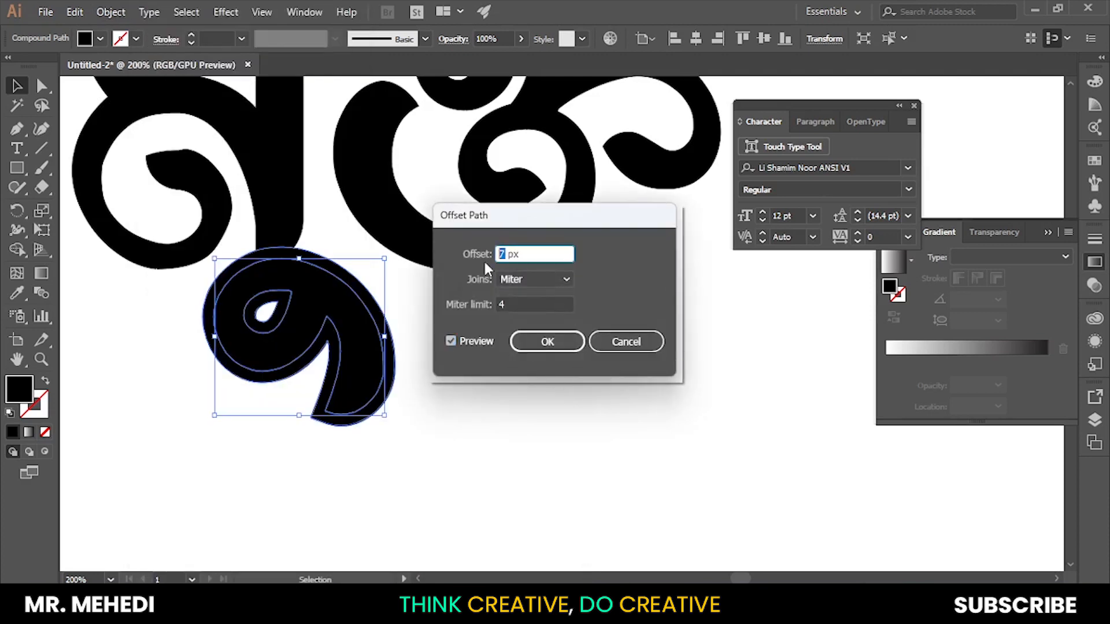
type("10")
left_click(458, 340)
left_click(460, 341)
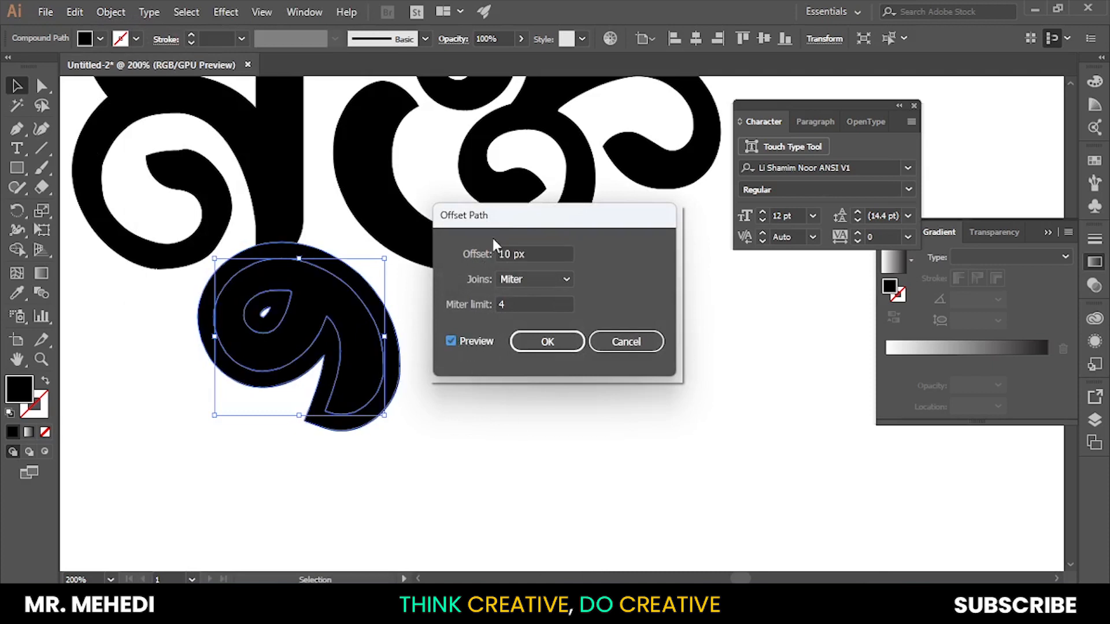
left_click(509, 257)
scroll(509, 258, "up", 4)
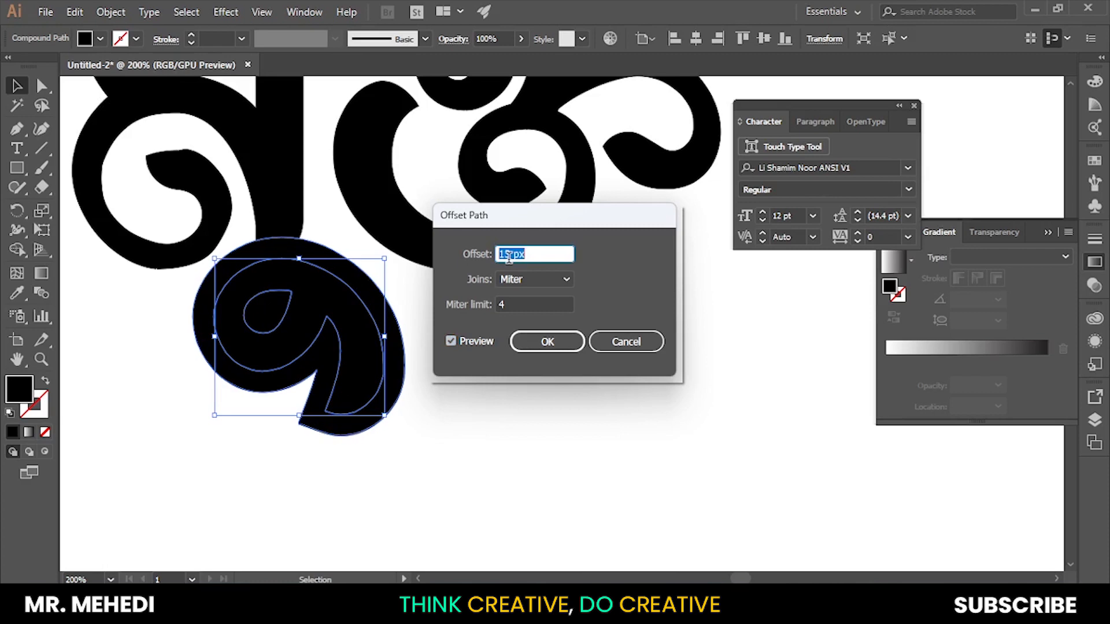
scroll(508, 257, "up", 1)
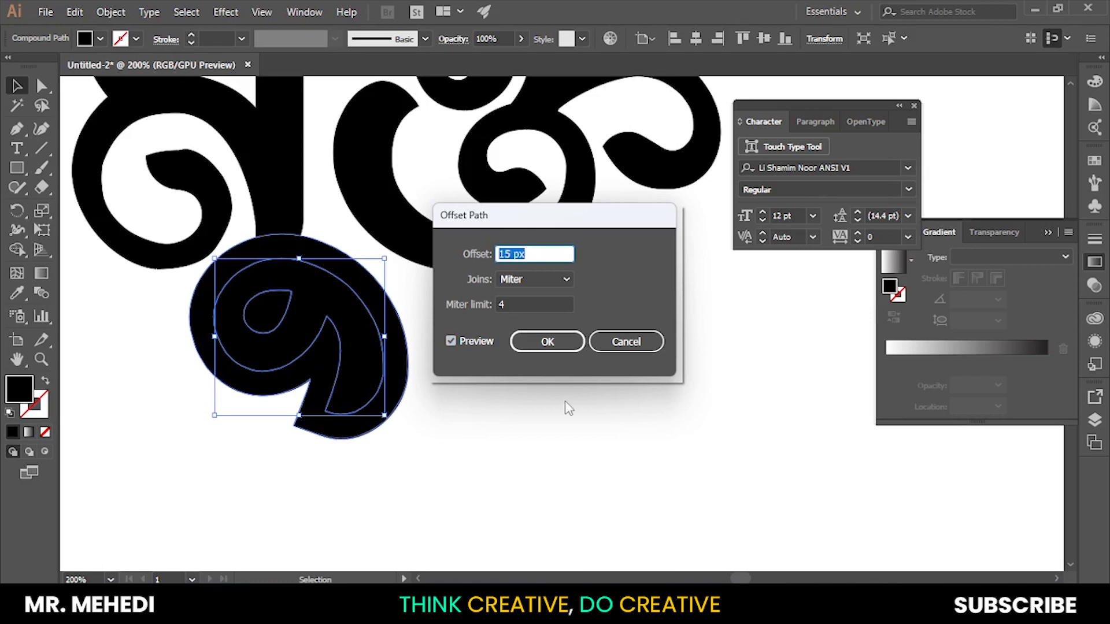
left_click(554, 342)
With Shape Builder, remove the offset ring around the vowel sign together with its overlap on the stem of "ম"
left_click_drag(371, 354, 366, 345)
left_click(364, 472)
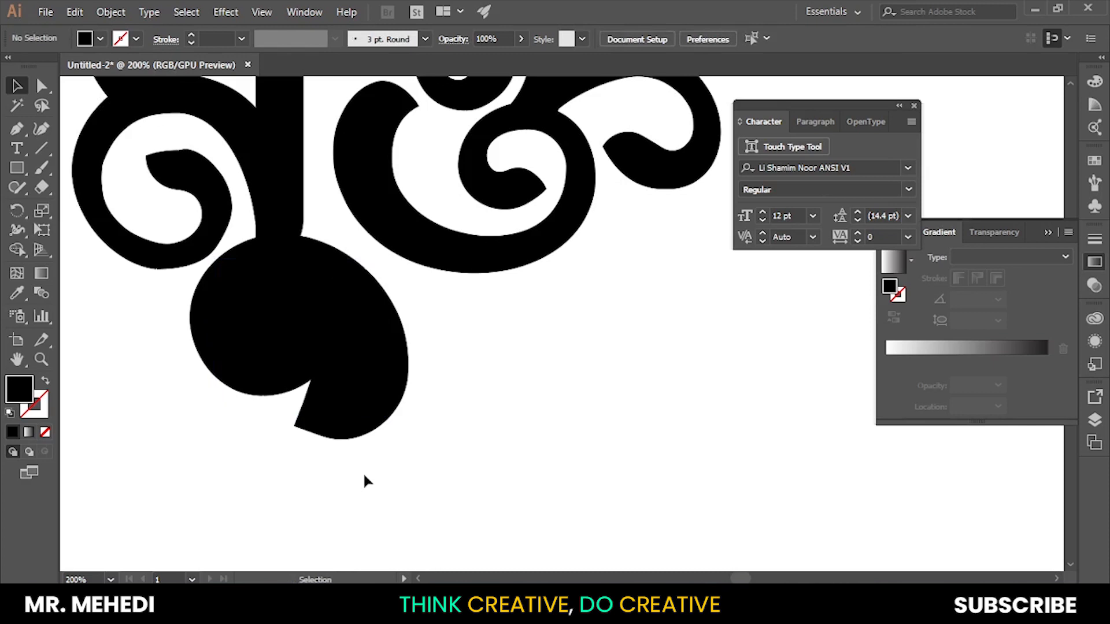
left_click_drag(382, 488, 196, 225)
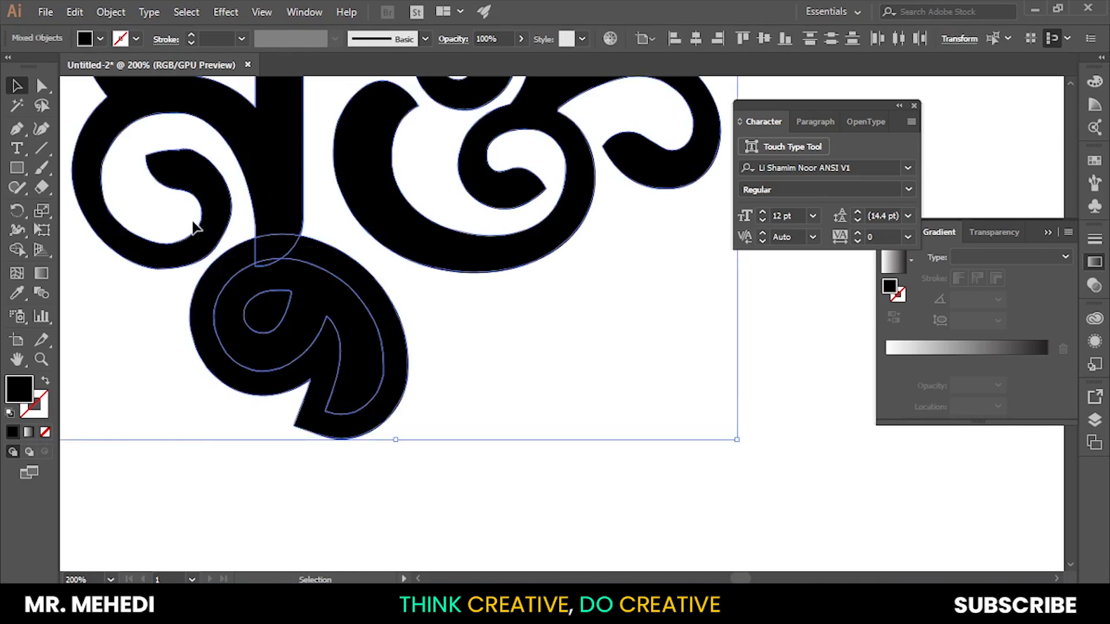
left_click(18, 247)
scroll(137, 456, "up", 2)
scroll(137, 456, "down", 2)
scroll(280, 248, "up", 2)
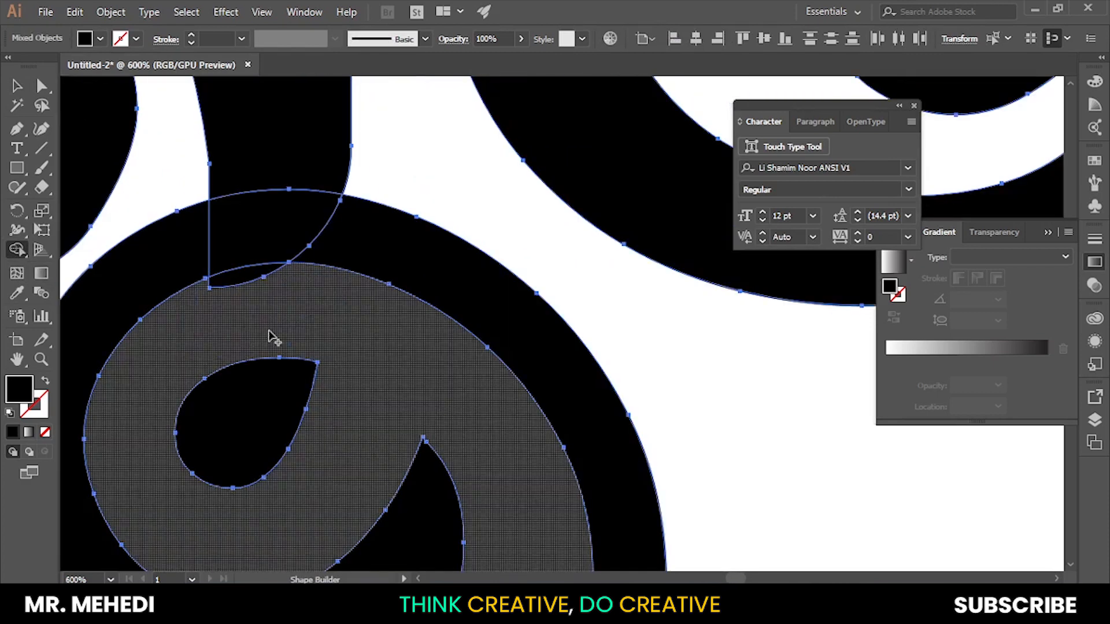
scroll(270, 337, "down", 2)
scroll(310, 248, "up", 1)
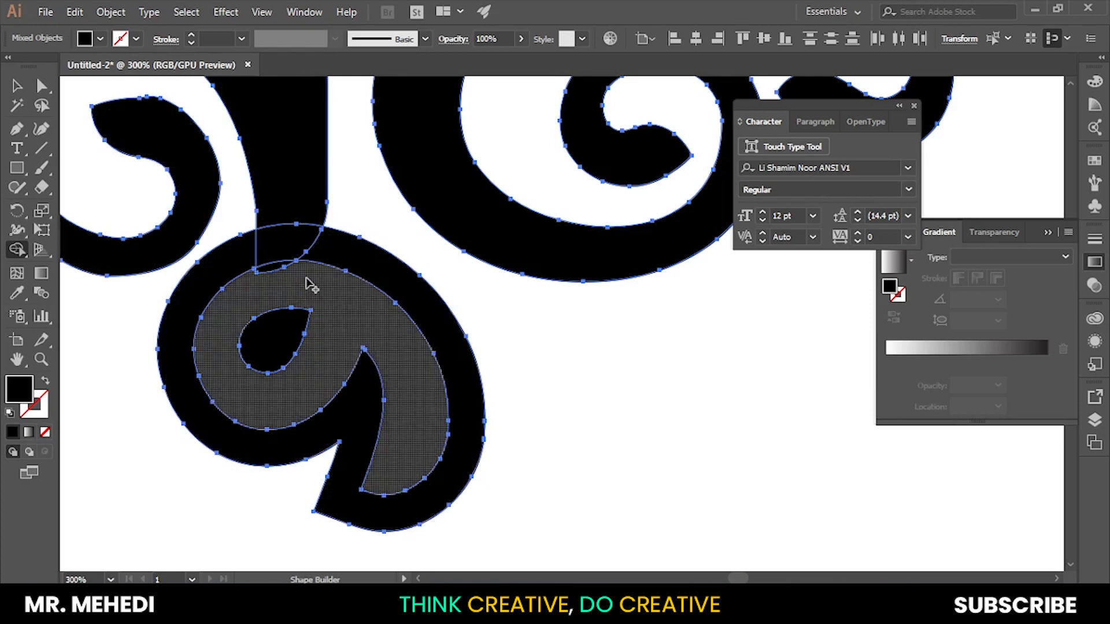
left_click_drag(338, 246, 239, 263)
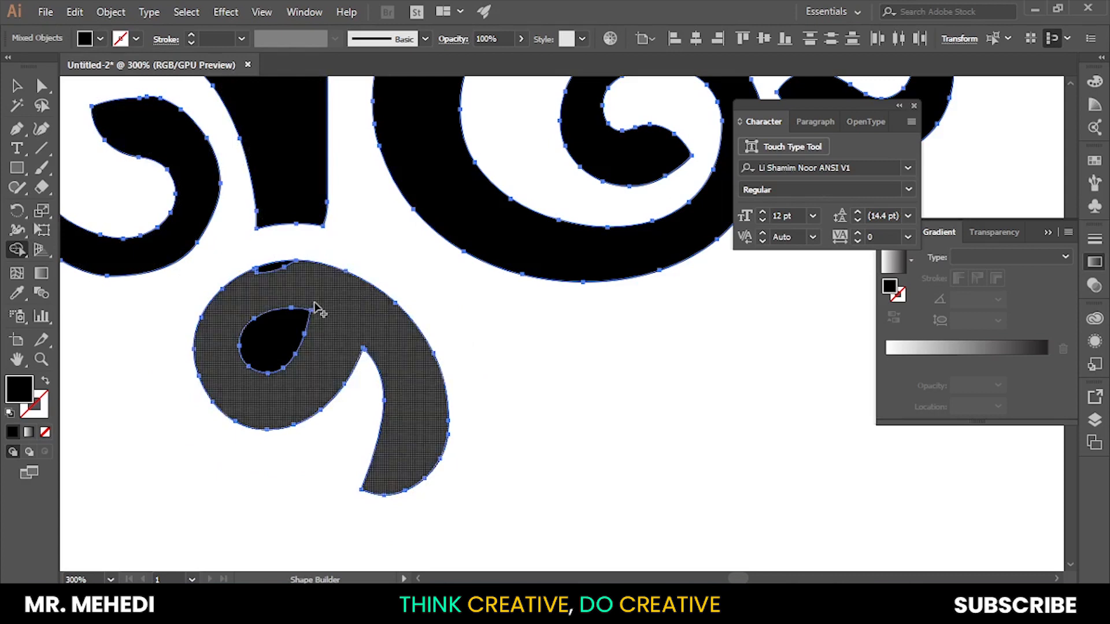
Remove the filled teardrop inside the vowel sign's loop and merge the leftover sliver on top into the sign
scroll(268, 272, "up", 2)
scroll(275, 290, "up", 2)
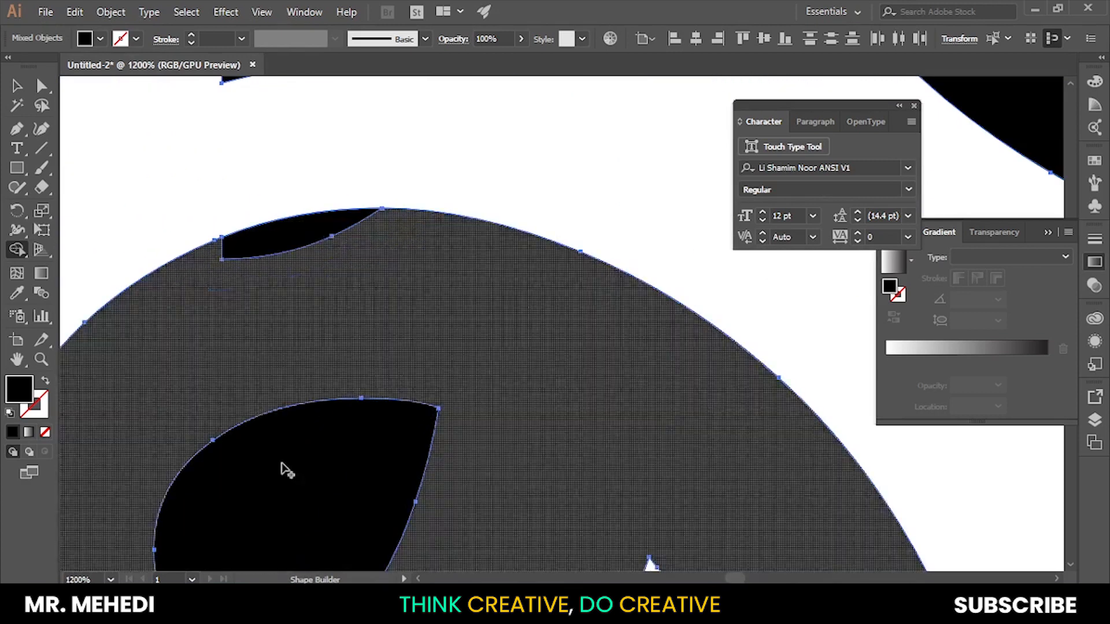
scroll(288, 471, "down", 2)
left_click(331, 402, "alt")
scroll(281, 420, "down", 3)
scroll(304, 326, "up", 3)
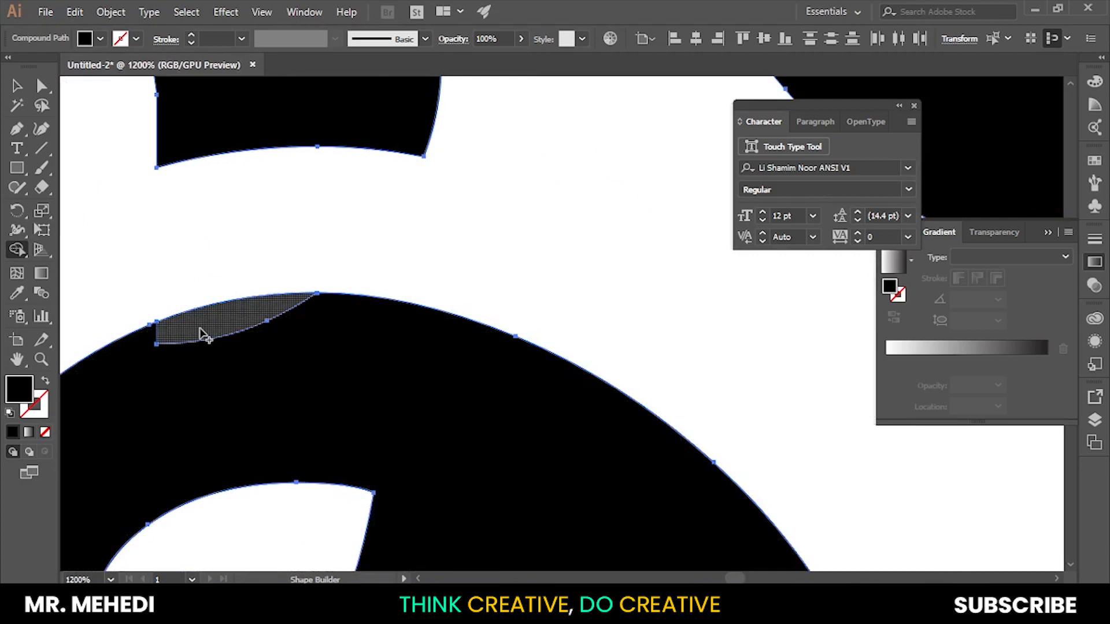
left_click_drag(216, 325, 209, 380)
scroll(252, 352, "down", 6)
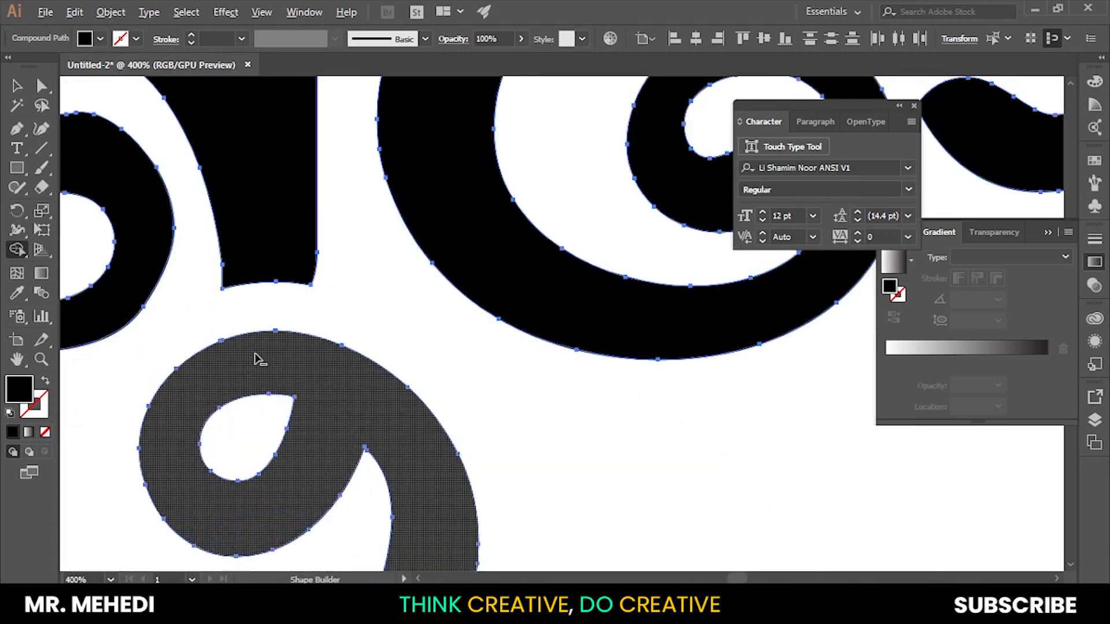
left_click(19, 95)
scroll(279, 335, "up", 2)
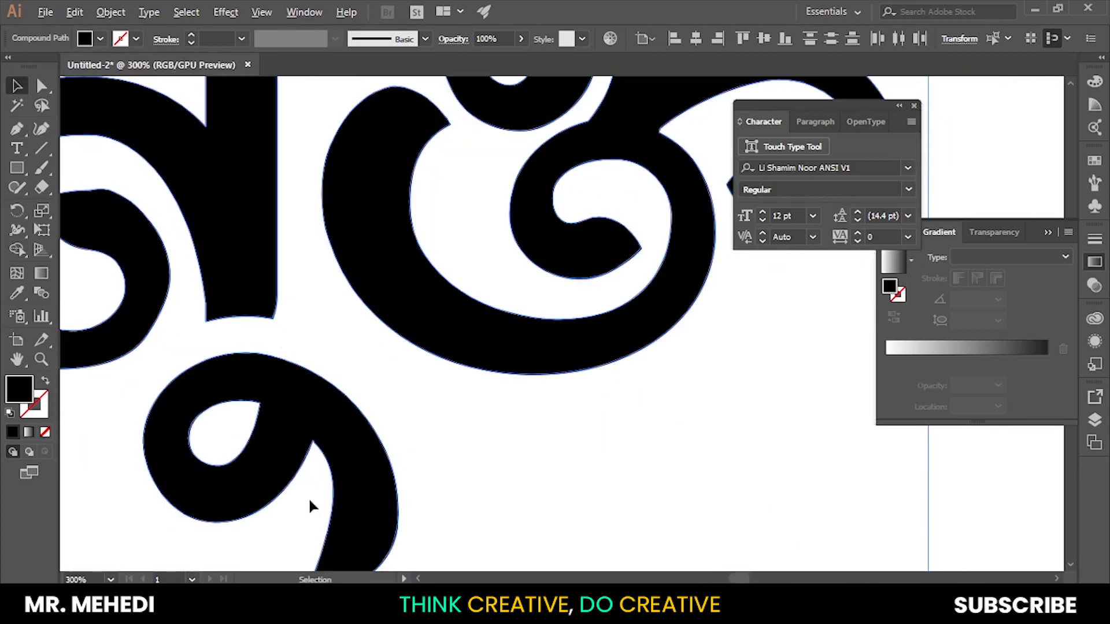
left_click(445, 463)
Move the vowel sign closer to the stem of "ম" by nudging it up and slightly to the right
left_click(303, 430)
left_click_drag(300, 426, 291, 410)
scroll(256, 335, "down", 3)
left_click(383, 445)
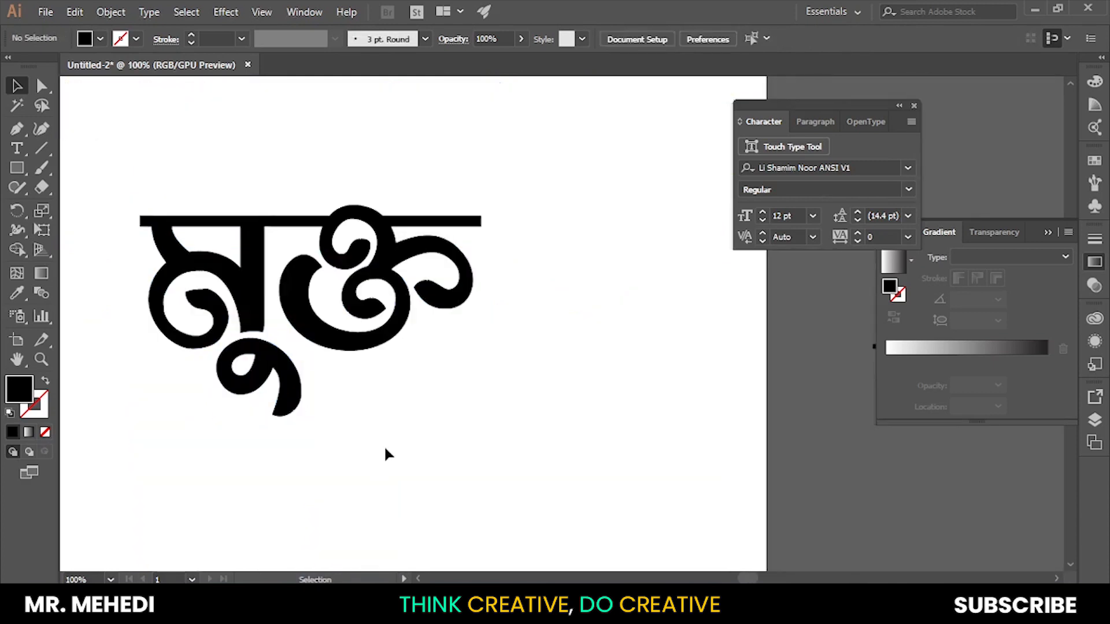
scroll(301, 382, "up", 3)
left_click(208, 341)
scroll(391, 378, "down", 2)
key("Up")
key("Up")
key("Up")
key("Up")
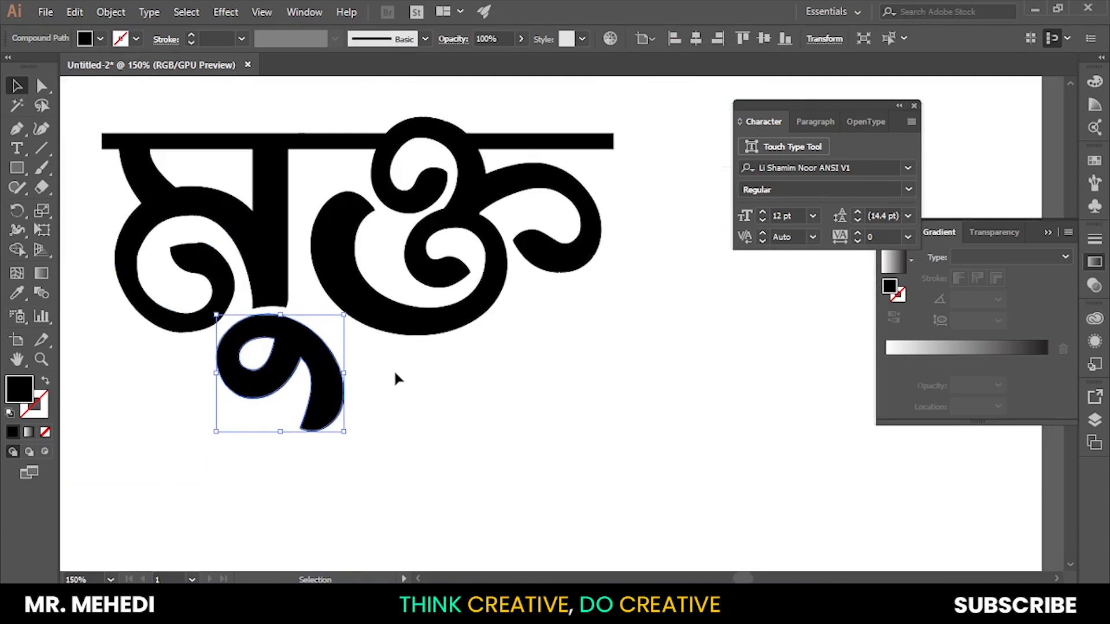
key("Right")
key("Right")
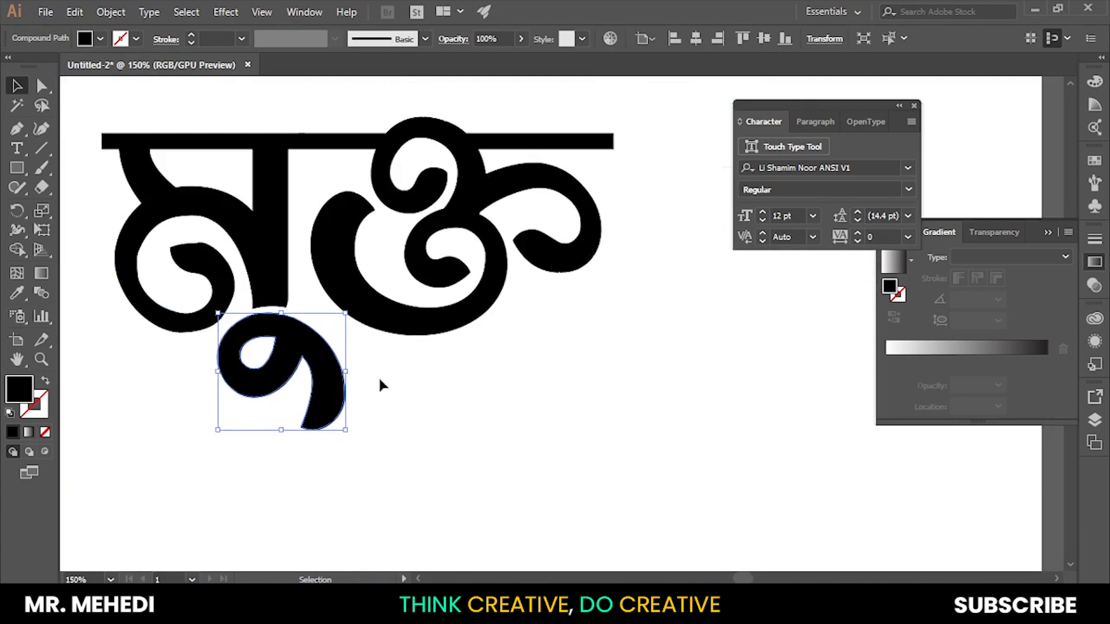
left_click(511, 462)
scroll(173, 404, "down", 2)
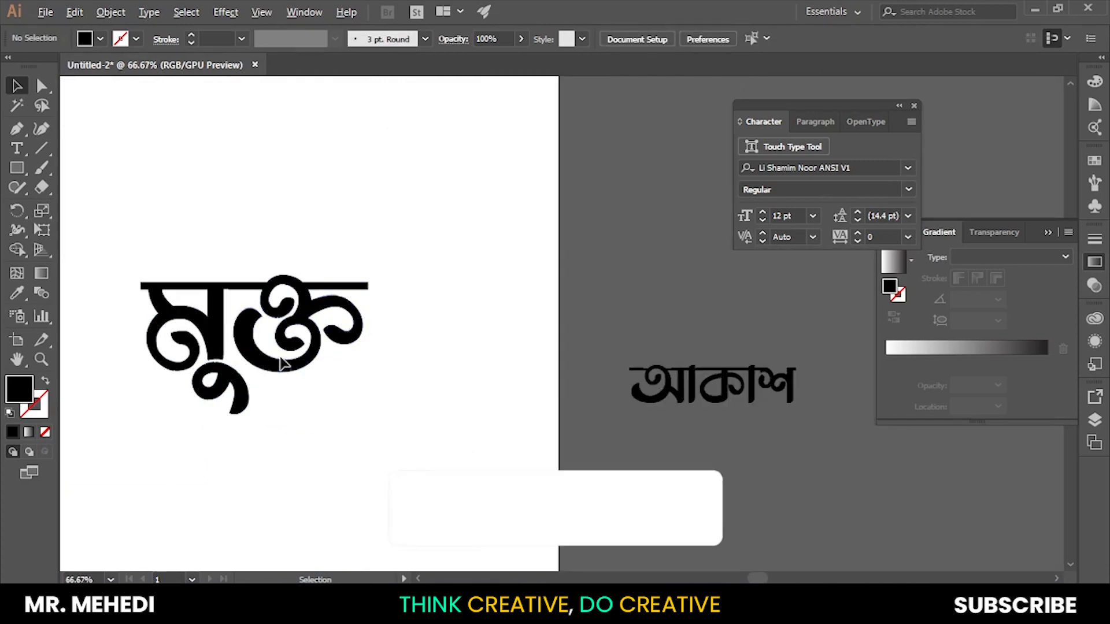
scroll(379, 389, "up", 1)
scroll(391, 312, "down", 2)
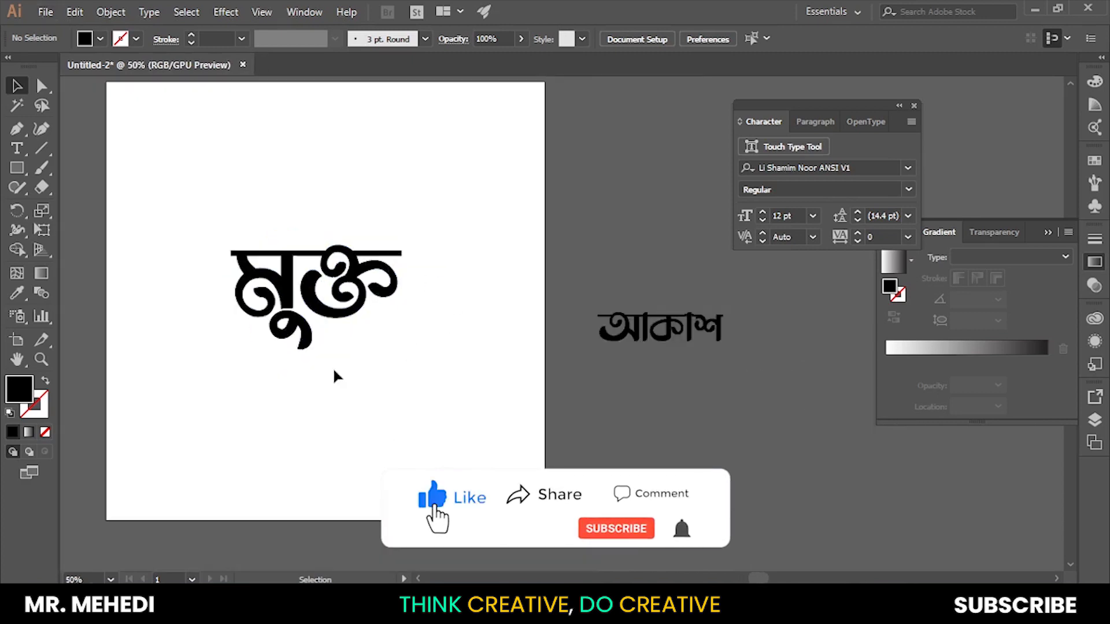
Move the word "মুক্ত" slightly to the left on the artboard
left_click_drag(148, 215, 428, 402)
mouse_move(352, 303)
left_mouse_down()
mouse_move(361, 262)
mouse_move(341, 303)
left_mouse_up()
left_click(462, 374)
Bring the word "আকাশ" onto the artboard and place it below and to the right of "মুক্ত"
left_click_drag(685, 319, 427, 376)
scroll(501, 352, "up", 1)
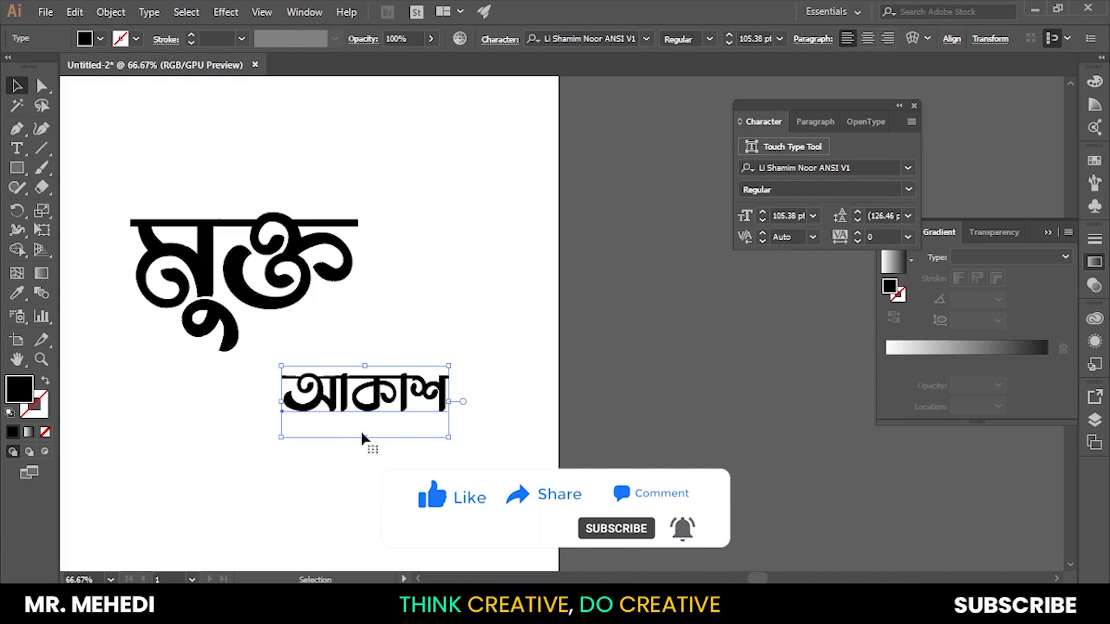
left_click_drag(386, 399, 398, 436)
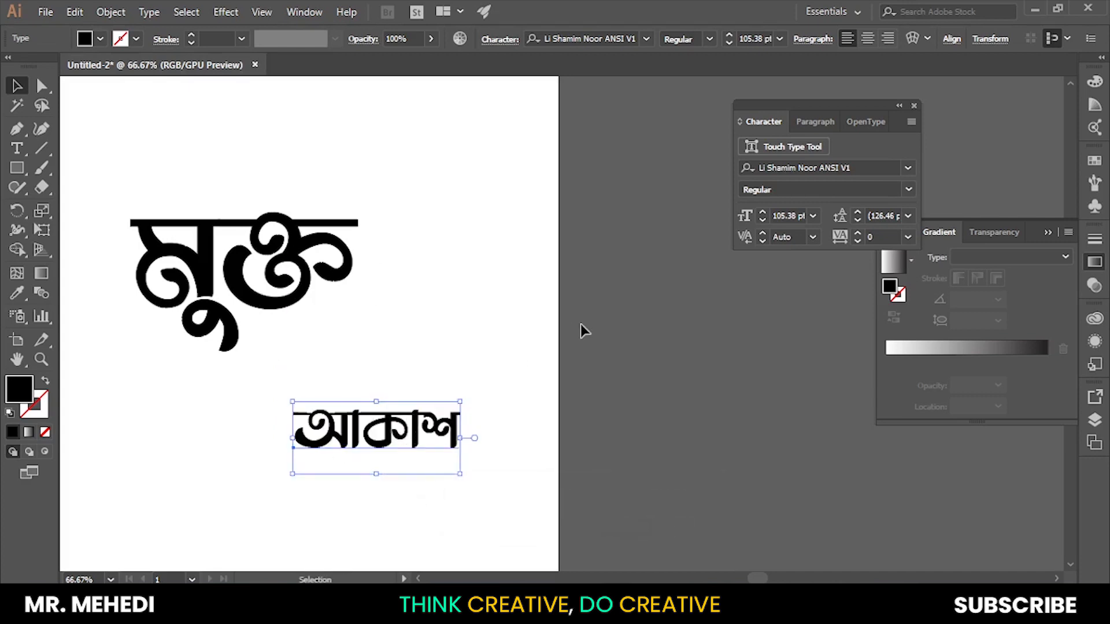
left_click(544, 348)
left_click_drag(323, 444, 353, 412)
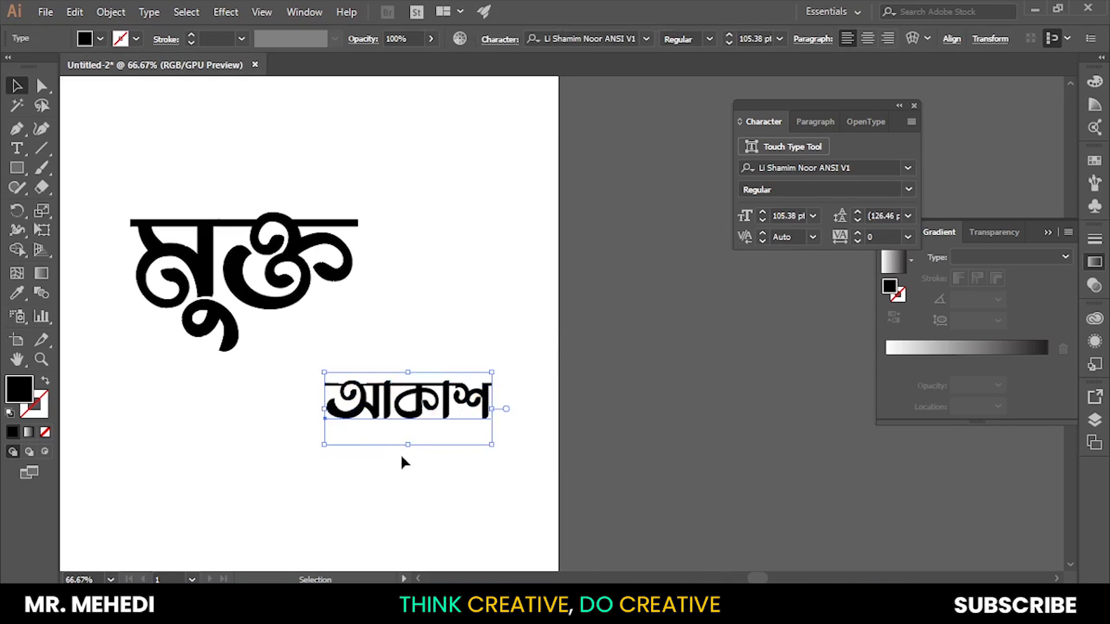
Warp the word "আকাশ" with a horizontal Arc envelope at -52% bend, previewing the result
left_click(913, 40)
left_click_drag(508, 186, 736, 106)
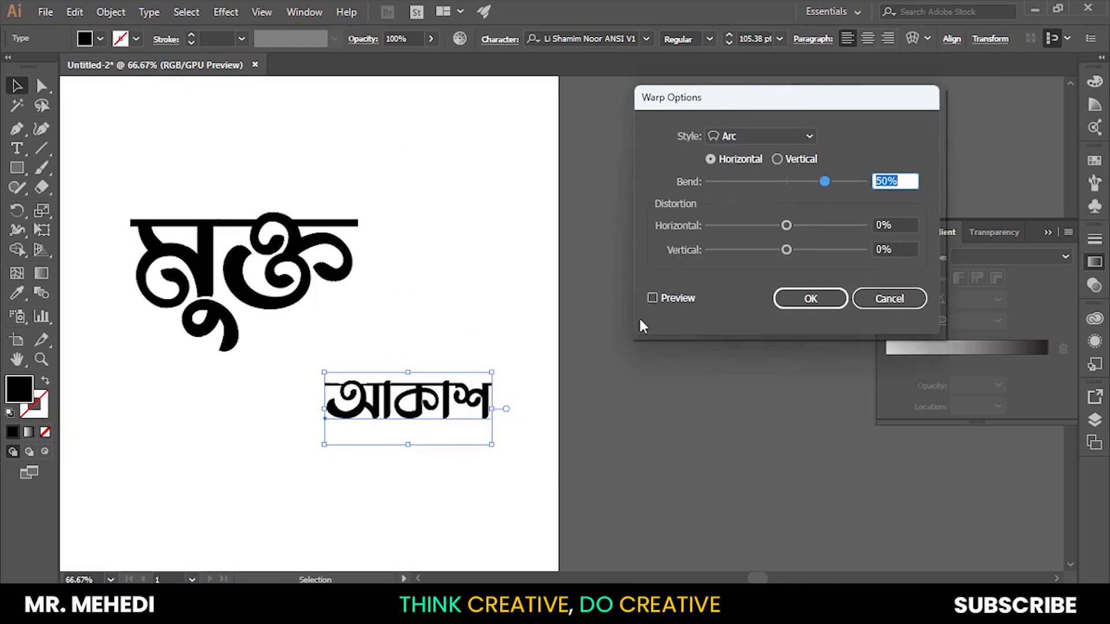
left_click(660, 297)
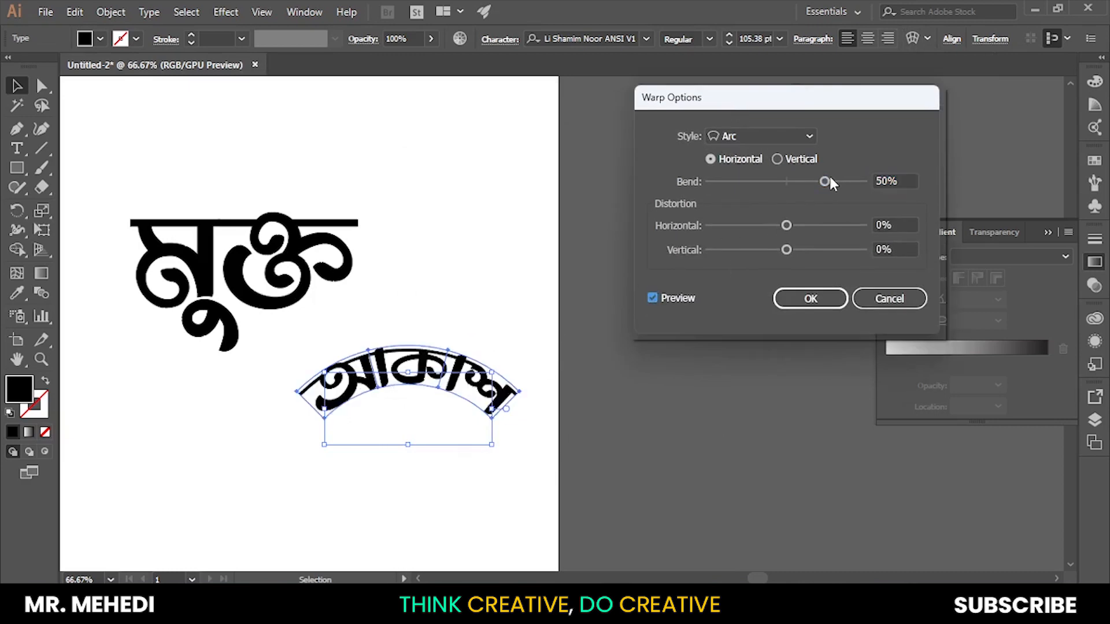
left_click_drag(825, 182, 750, 185)
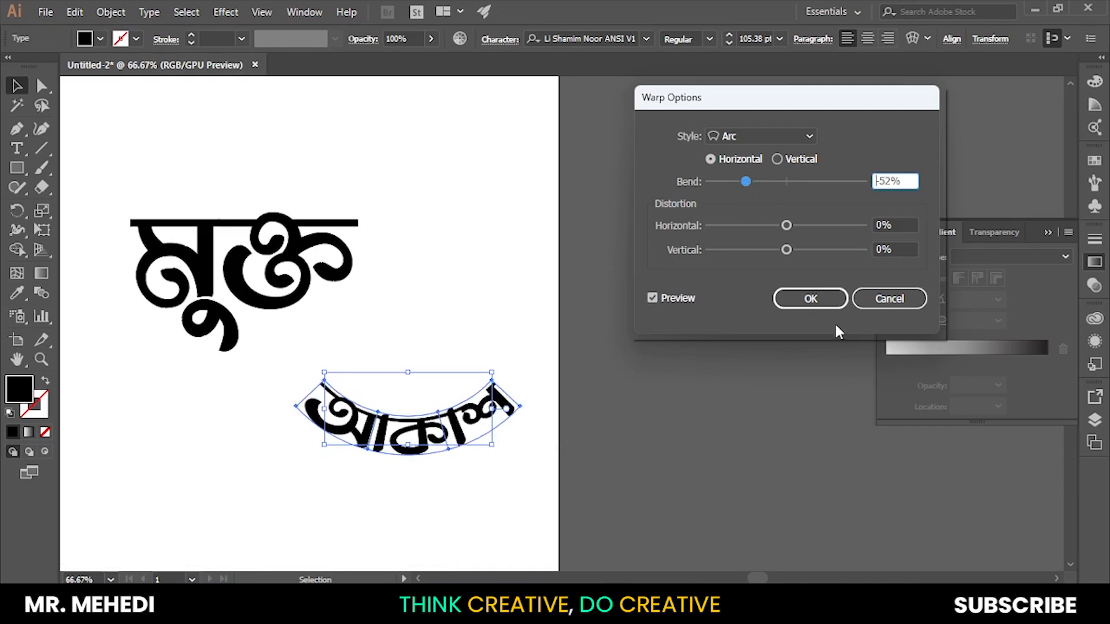
left_click(811, 298)
Rotate the arced word "আকাশ" counter-clockwise and fit it along the lower right curve of "মুক্ত"
left_click_drag(529, 464, 490, 398)
left_click_drag(438, 438, 366, 330)
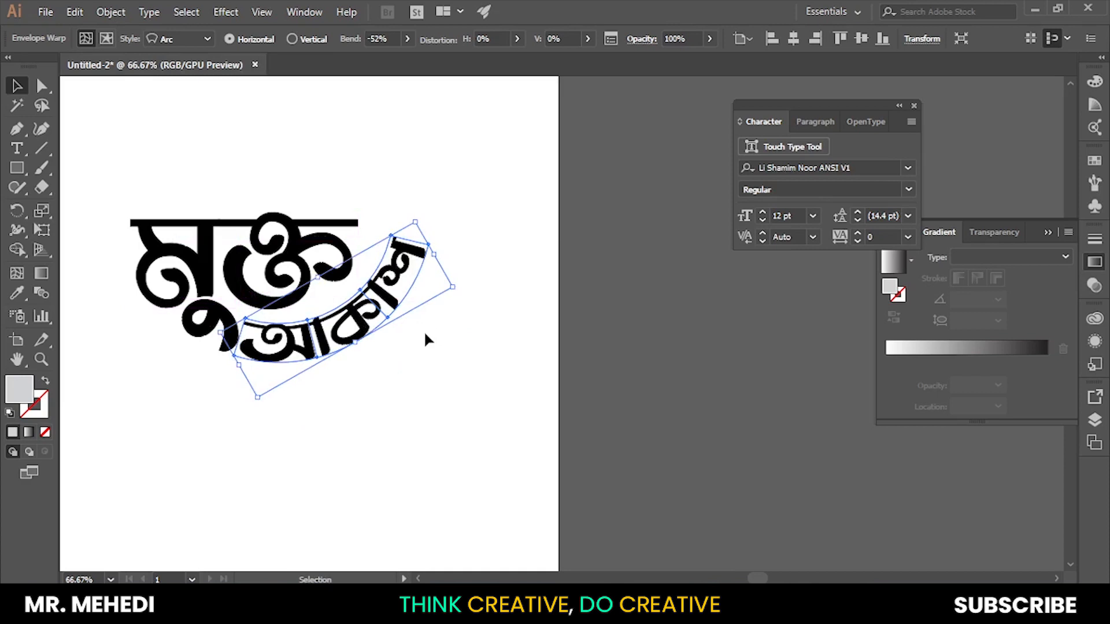
left_click_drag(414, 224, 403, 237)
left_click_drag(445, 289, 439, 281)
left_click_drag(377, 297, 371, 292)
left_click(376, 376)
scroll(321, 330, "down", 3)
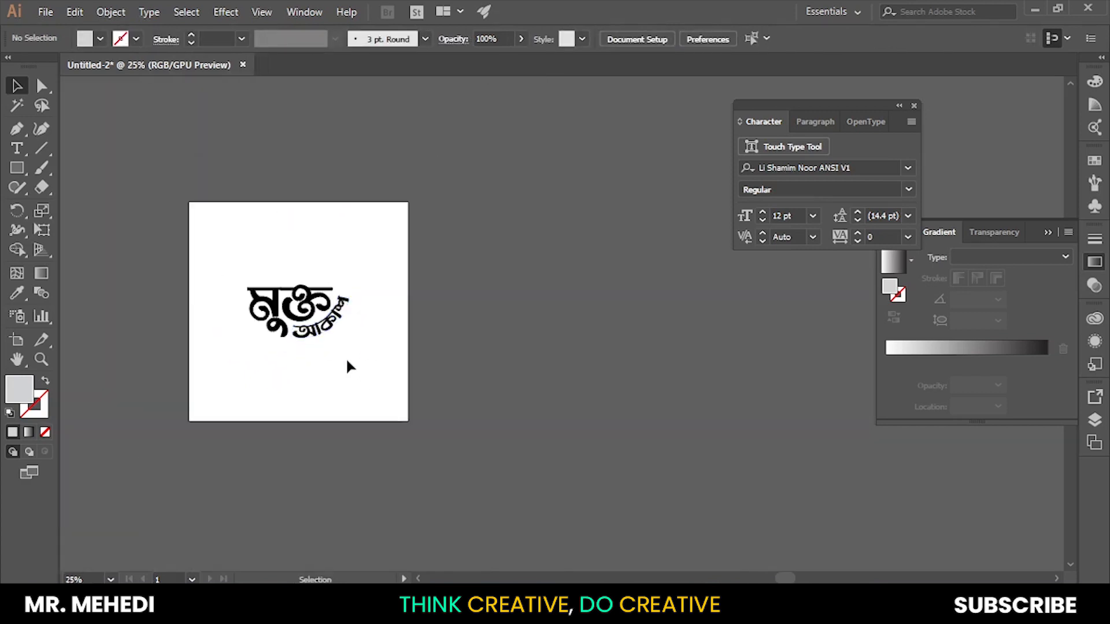
Stretch the arced word "আকাশ" outward so that its letters are slightly taller
scroll(351, 358, "up", 2)
left_click(349, 330)
scroll(349, 328, "up", 1)
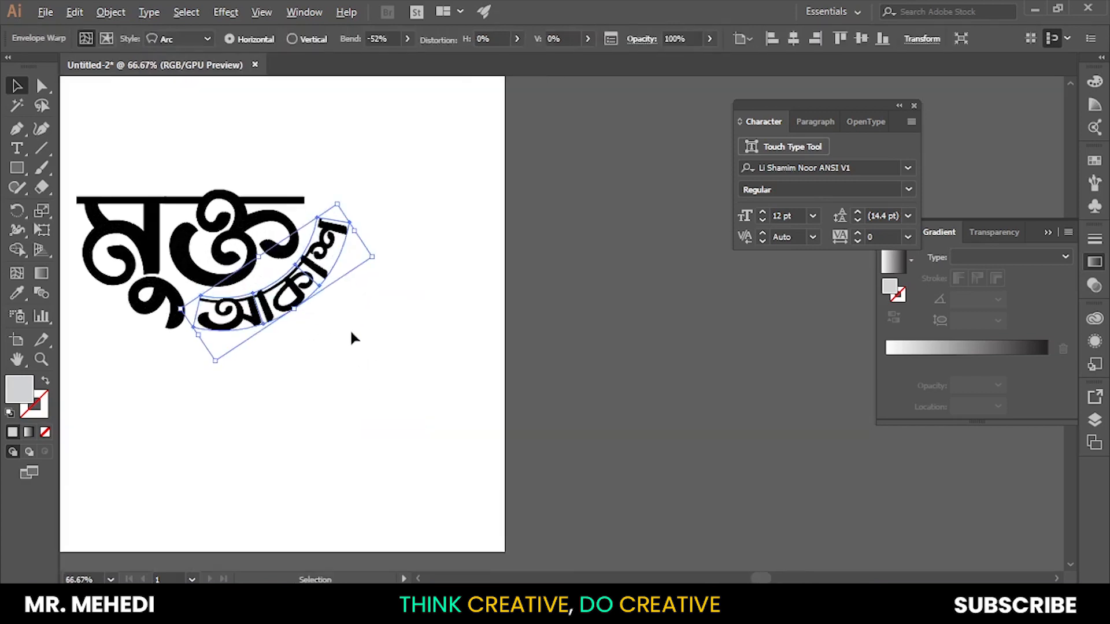
scroll(314, 329, "up", 1)
left_click_drag(289, 299, 292, 313)
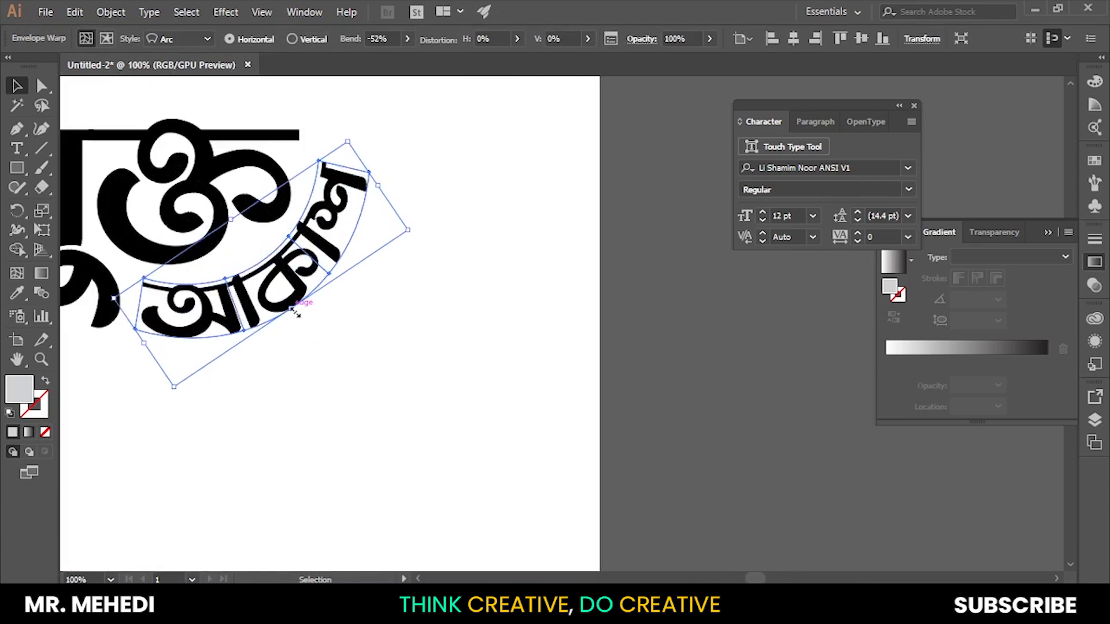
Try a further outward stretch of the arced word "আকাশ" and undo it
left_click_drag(294, 312, 296, 316)
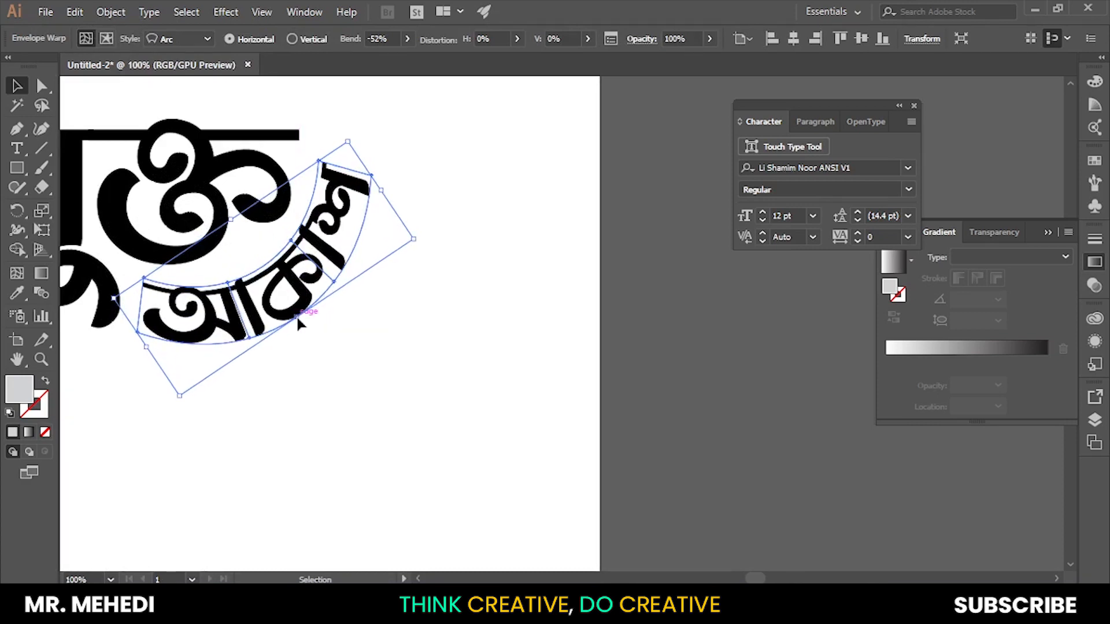
left_click(322, 368)
scroll(341, 341, "down", 3)
scroll(345, 318, "up", 3)
key("ctrl+z")
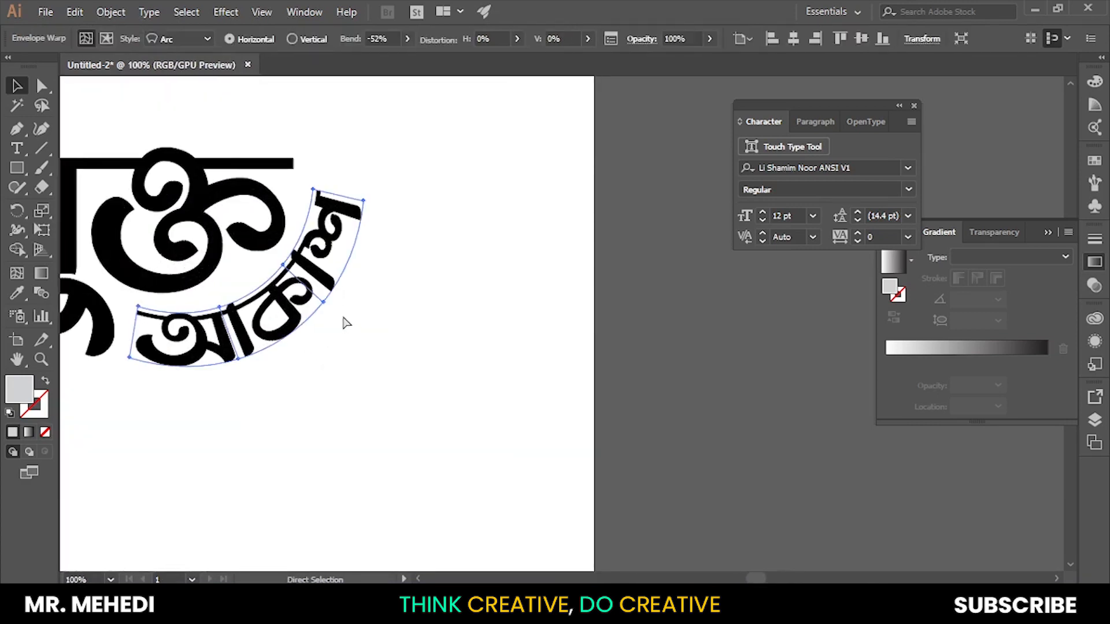
Nudge the arced word "আকাশ" left and slightly up, closer to the curve of "ক্ত" and the vowel sign
left_click_drag(288, 312, 283, 314)
key("Left")
key("Left")
key("Left")
key("Left")
key("Left")
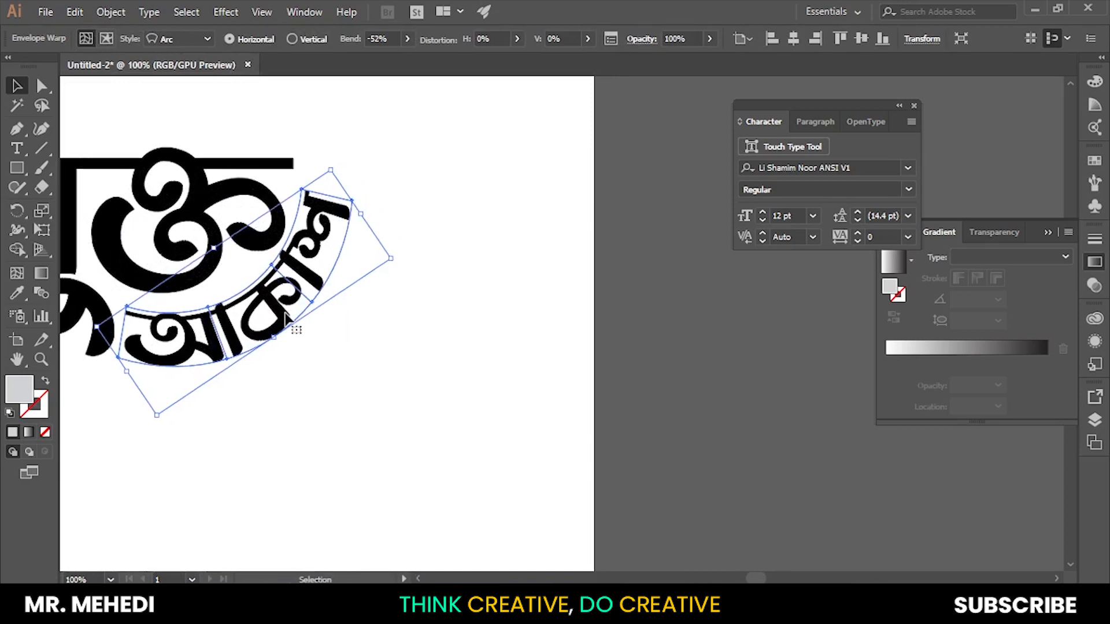
key("Up")
key("Up")
key("Up")
key("Up")
key("Left")
key("Left")
key("Left")
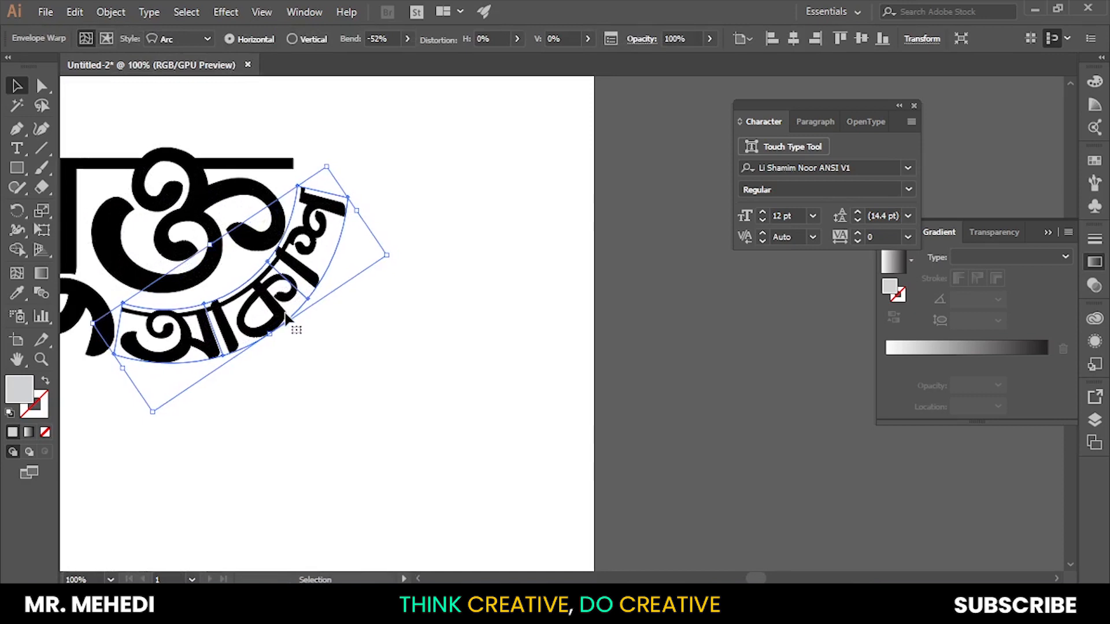
Rotate the arced word "আকাশ" slightly clockwise and fine-tune its position around the curve of "ক্ত"
left_click_drag(396, 256, 393, 266)
left_click(393, 303)
scroll(392, 303, "up", 1)
scroll(280, 348, "down", 2)
left_click(281, 315)
left_click(280, 348)
scroll(336, 449, "down", 3)
scroll(324, 405, "up", 4)
left_click(403, 350)
left_click_drag(449, 255, 453, 261)
left_click_drag(488, 316, 487, 313)
left_click(399, 436)
scroll(379, 412, "down", 5)
scroll(400, 350, "up", 3)
scroll(383, 302, "up", 1)
scroll(382, 375, "down", 2)
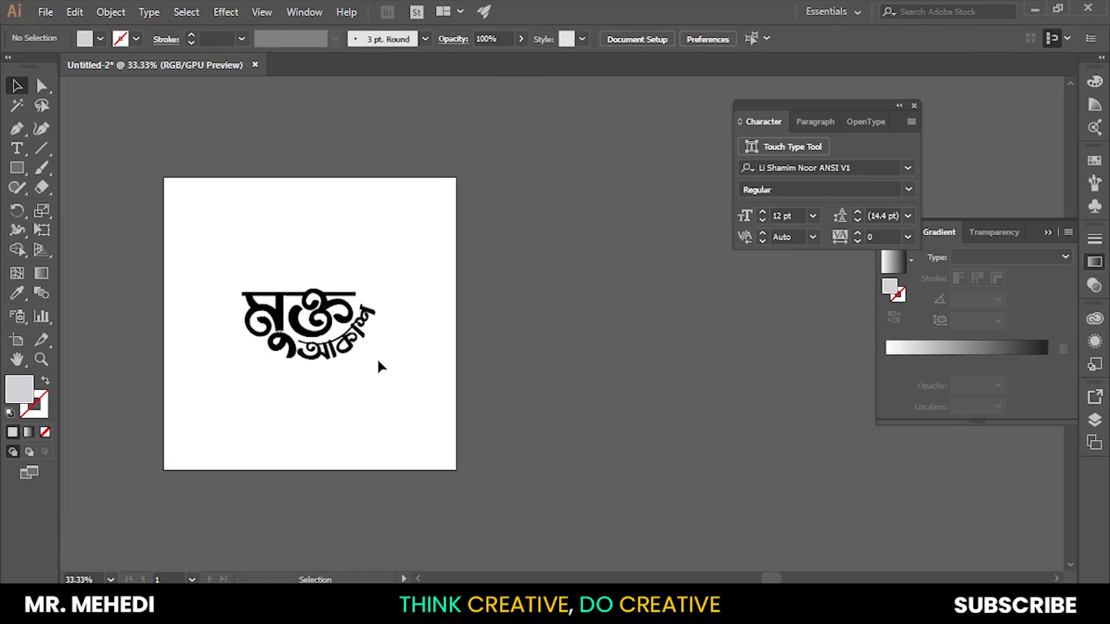
Shorten the headline bar of "ক্ত" by moving its two right-end anchor points left with Direct Selection
scroll(390, 408, "up", 1)
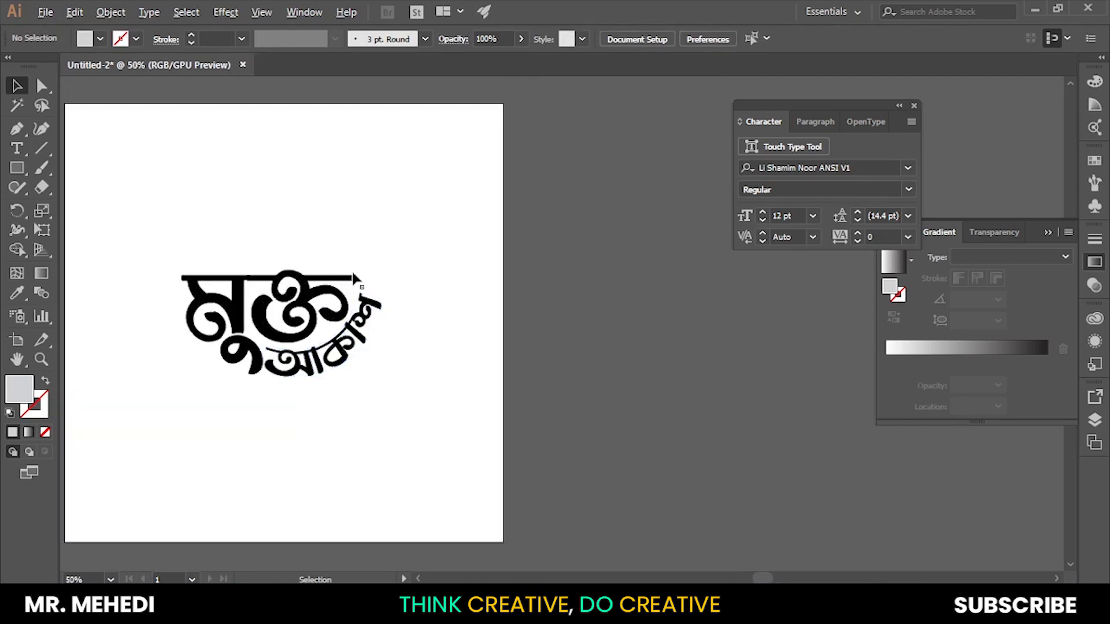
scroll(354, 277, "up", 1)
scroll(309, 276, "up", 2)
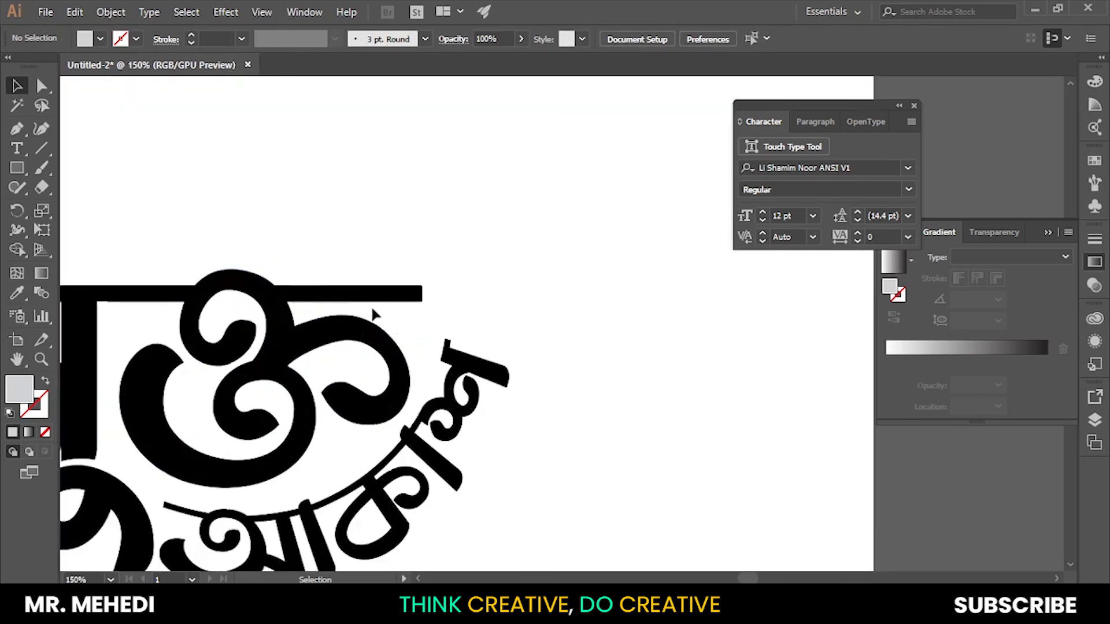
left_click(43, 86)
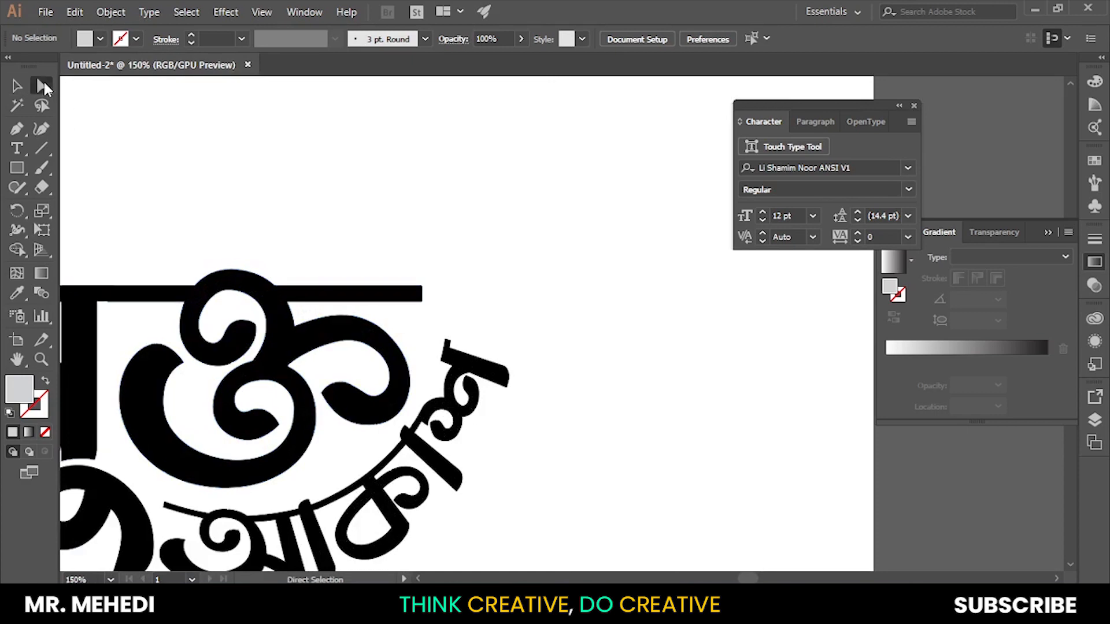
scroll(433, 306, "up", 2)
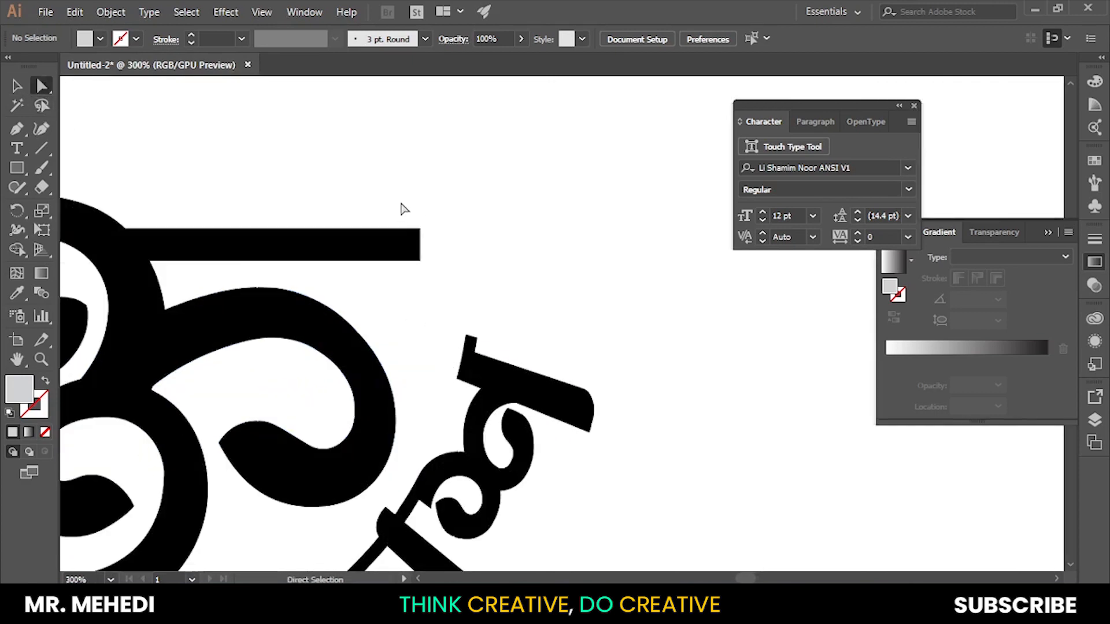
left_click_drag(441, 263, 448, 284)
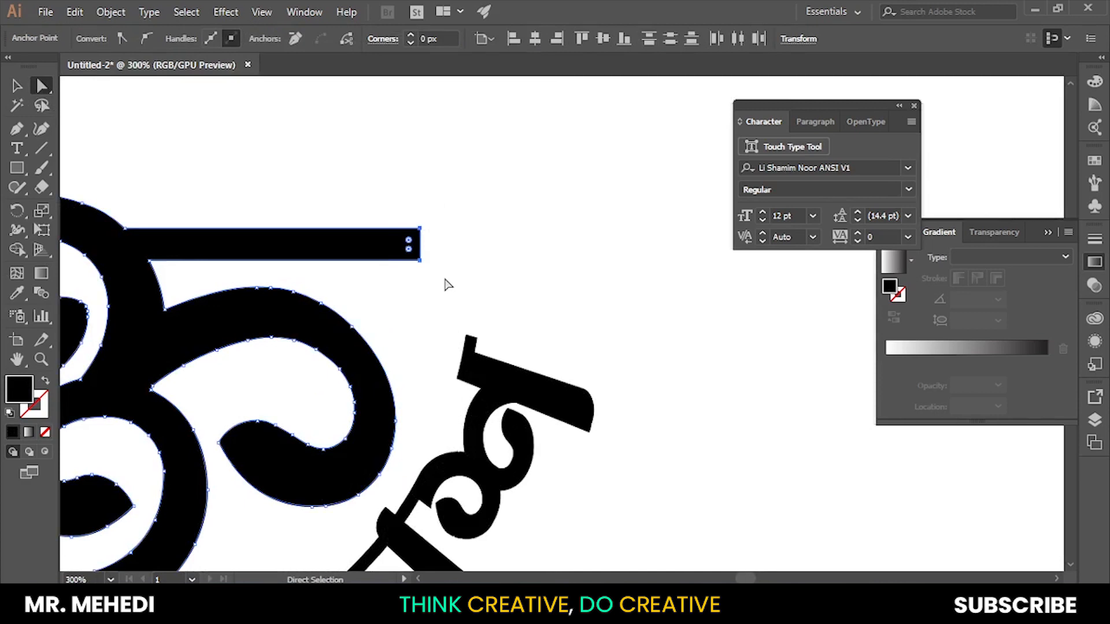
key("Left")
key("Left")
key("Left")
key("Left")
key("Left")
key("Left")
key("Left")
key("Left")
key("Left")
key("Left")
key("Left")
key("Left")
key("Left")
key("Left")
key("Left")
key("Left")
key("Left")
key("Left")
key("Left")
key("Left")
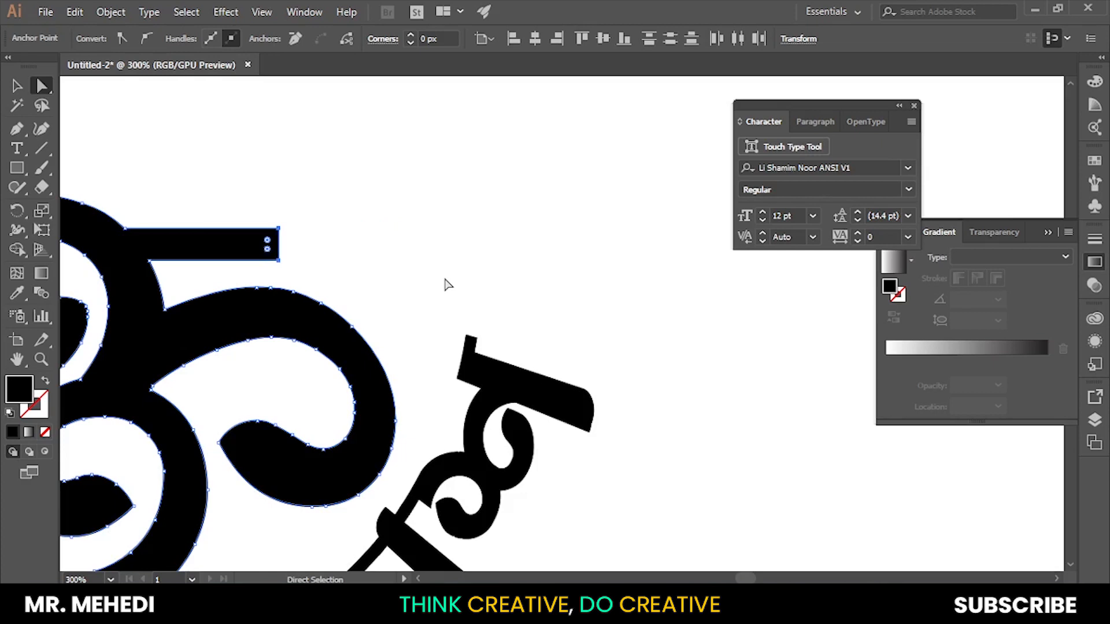
Fully round both corners at the right end of the headline bar
scroll(181, 214, "up", 1)
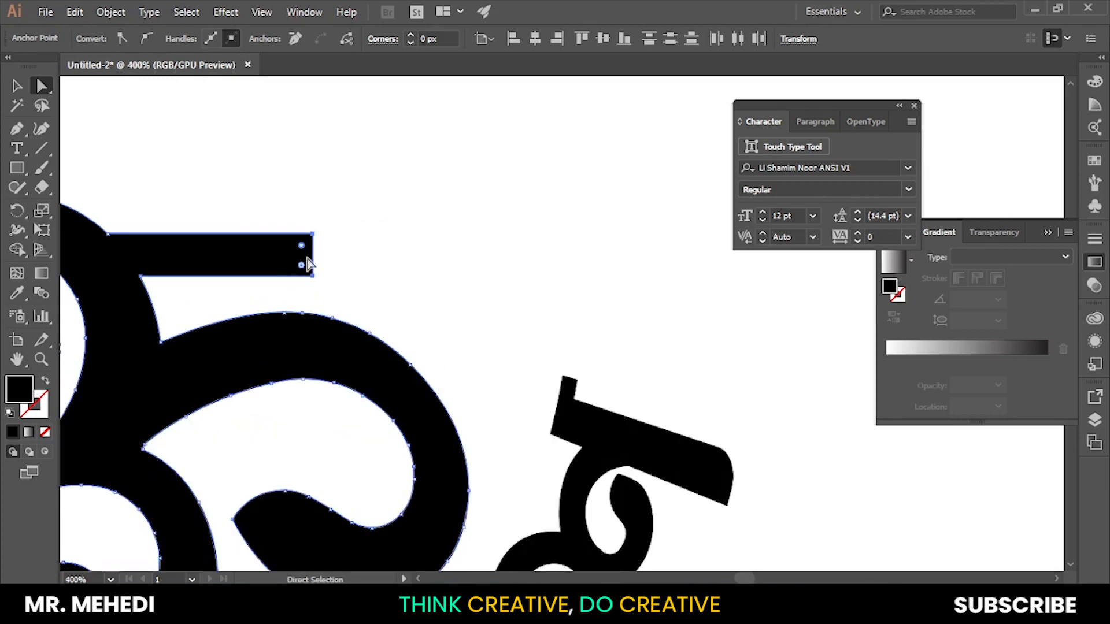
left_click_drag(303, 266, 247, 271)
left_click(482, 233)
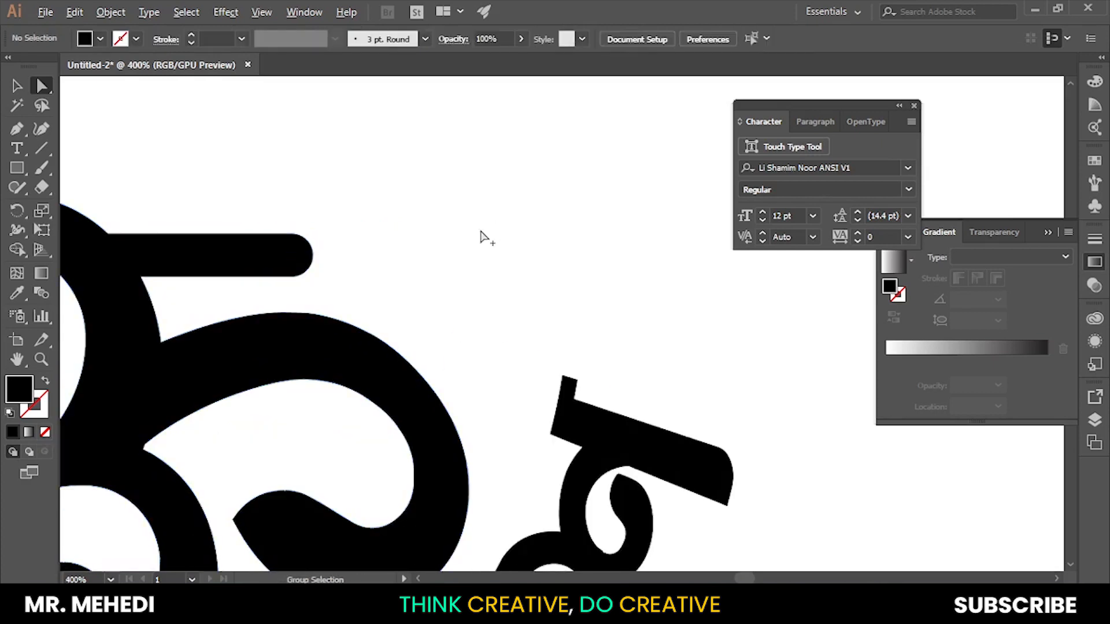
Fully round the corners at the left end of the headline bar above "ম"
scroll(479, 250, "down", 5)
scroll(249, 204, "up", 4)
scroll(250, 382, "down", 3)
scroll(301, 292, "up", 4)
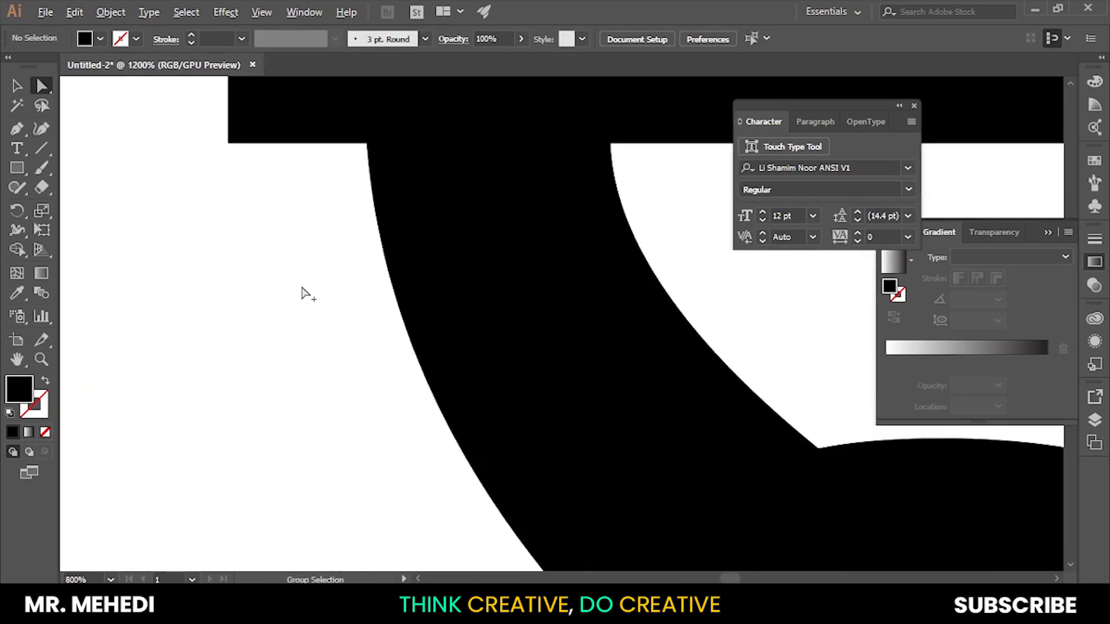
scroll(163, 367, "up", 1)
left_click(260, 233)
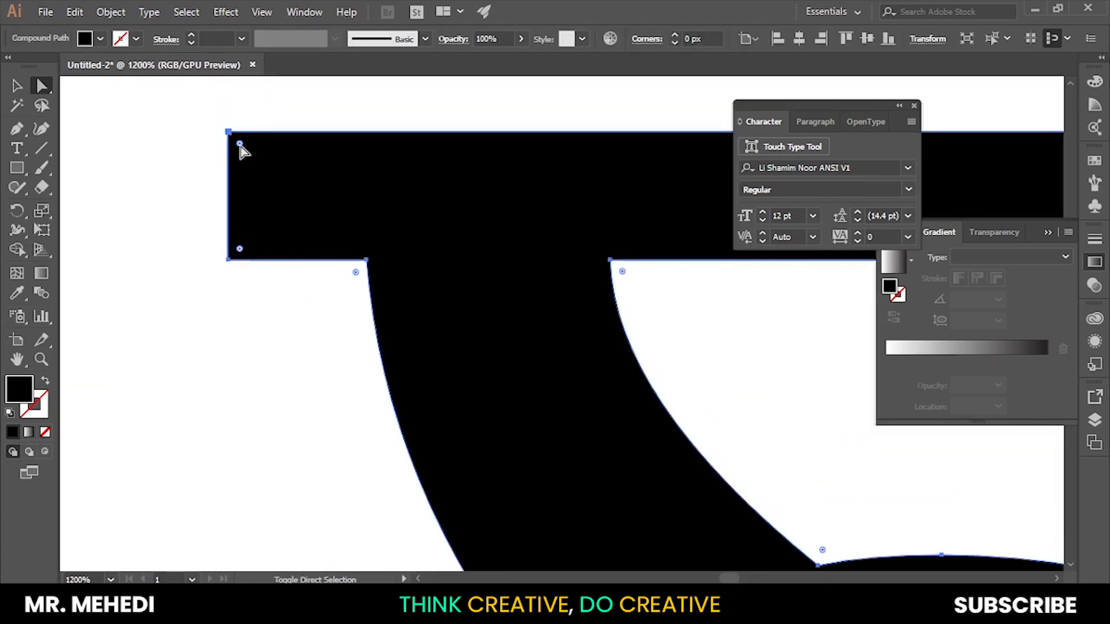
left_click(239, 249)
left_click_drag(250, 248, 373, 250)
left_click(250, 380)
Examine the overall lettering, including the headline bar ends and the spacing around the arced word "আকাশ"
scroll(201, 306, "down", 6)
scroll(256, 309, "down", 1)
scroll(258, 315, "down", 1)
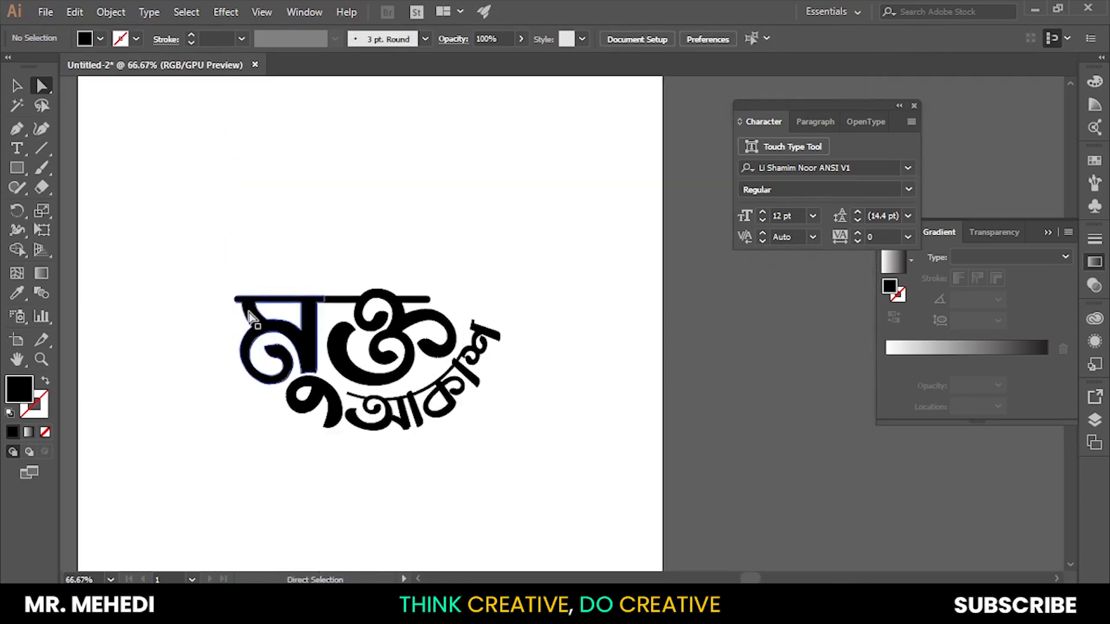
scroll(322, 310, "down", 1)
scroll(376, 364, "up", 2)
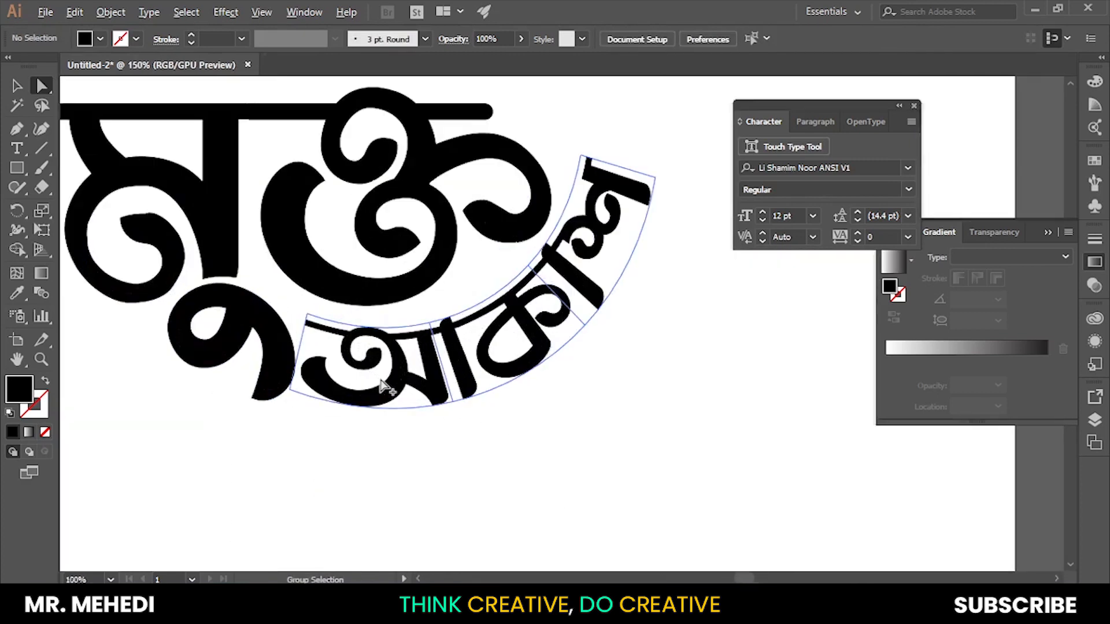
scroll(302, 479, "down", 2)
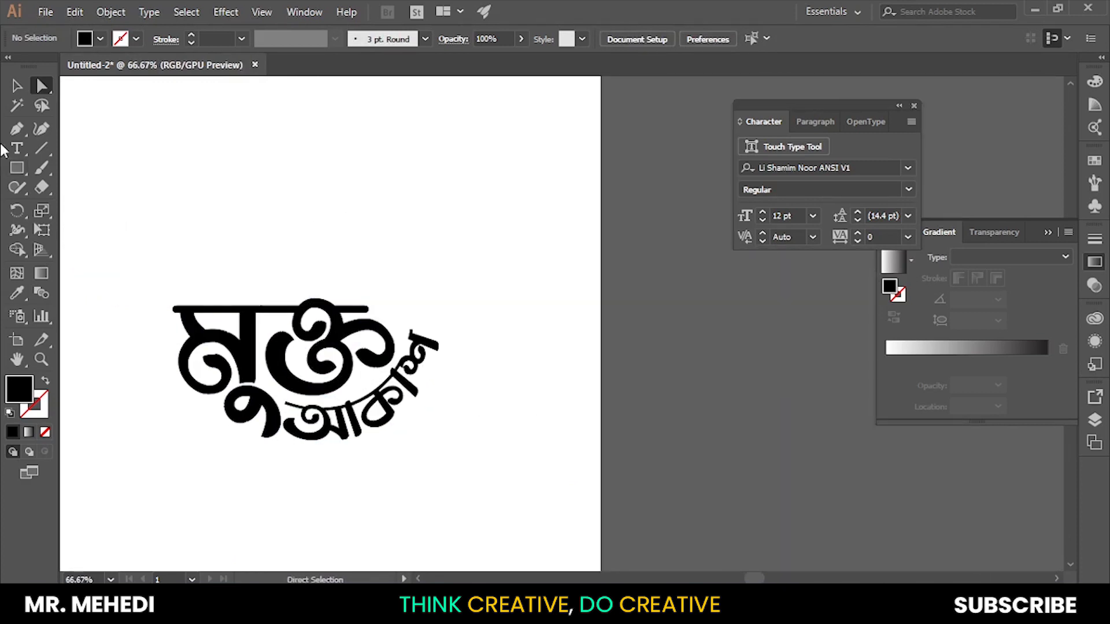
left_click(17, 85)
scroll(424, 236, "up", 1)
scroll(424, 236, "down", 1)
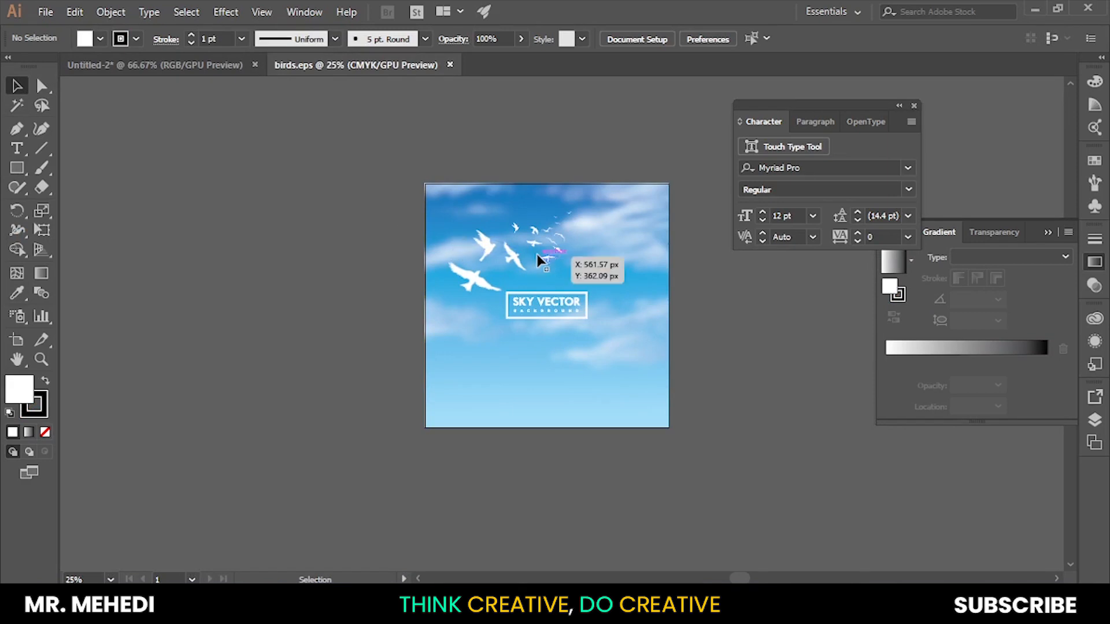
left_click(513, 260)
left_click(302, 329)
scroll(491, 274, "up", 2)
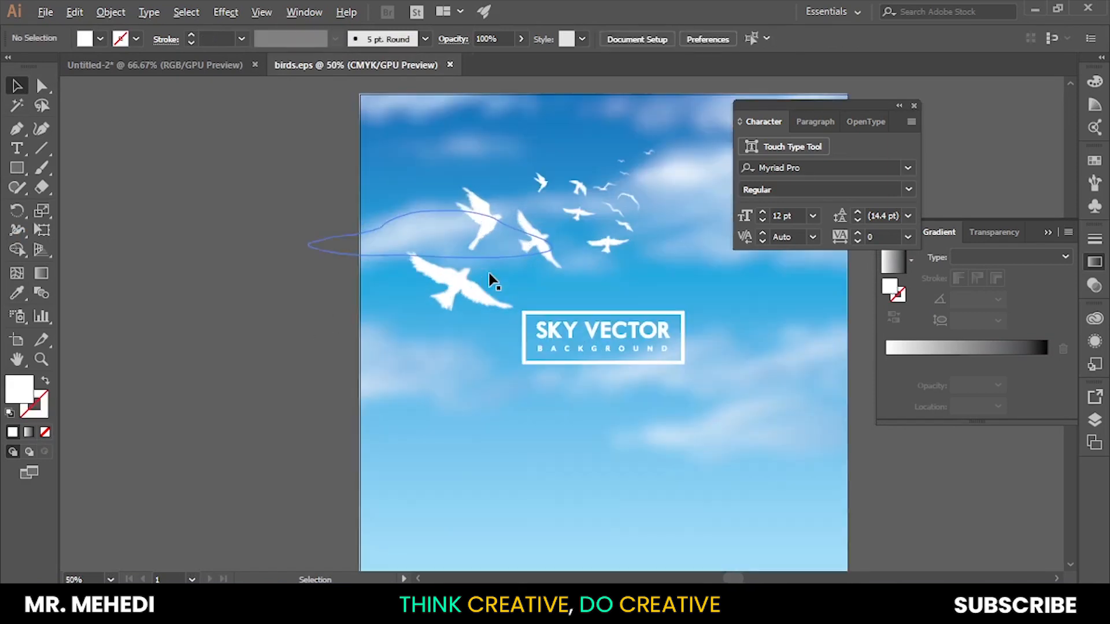
left_click(491, 302)
left_click(490, 215, "shift")
left_click(533, 235, "shift")
left_click(606, 248, "shift")
left_click(574, 215, "shift")
left_click(542, 183, "shift")
left_click(230, 247)
scroll(230, 248, "down", 2)
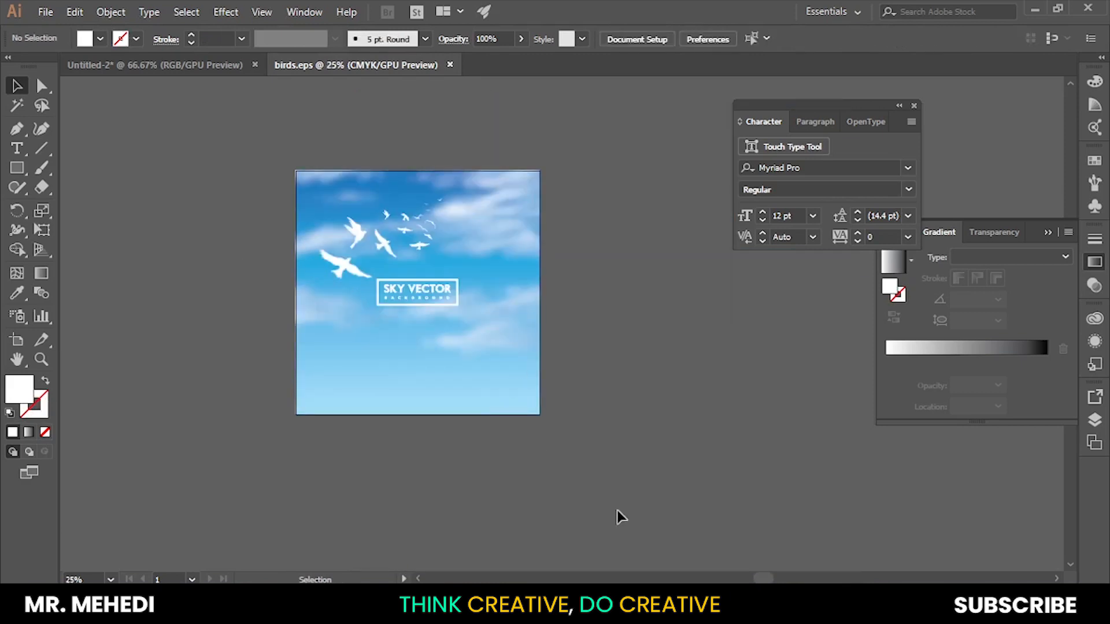
In birds.eps, separate the sky background with its title from the birds and move it off the artboard
left_click_drag(436, 272, 445, 285)
right_click(446, 287)
left_click(367, 435)
left_click_drag(433, 517, 790, 401)
Copy all the birds and paste them into the Untitled-2 document, above and to the right of the lettering
left_click_drag(469, 385, 268, 76)
key("ctrl+c")
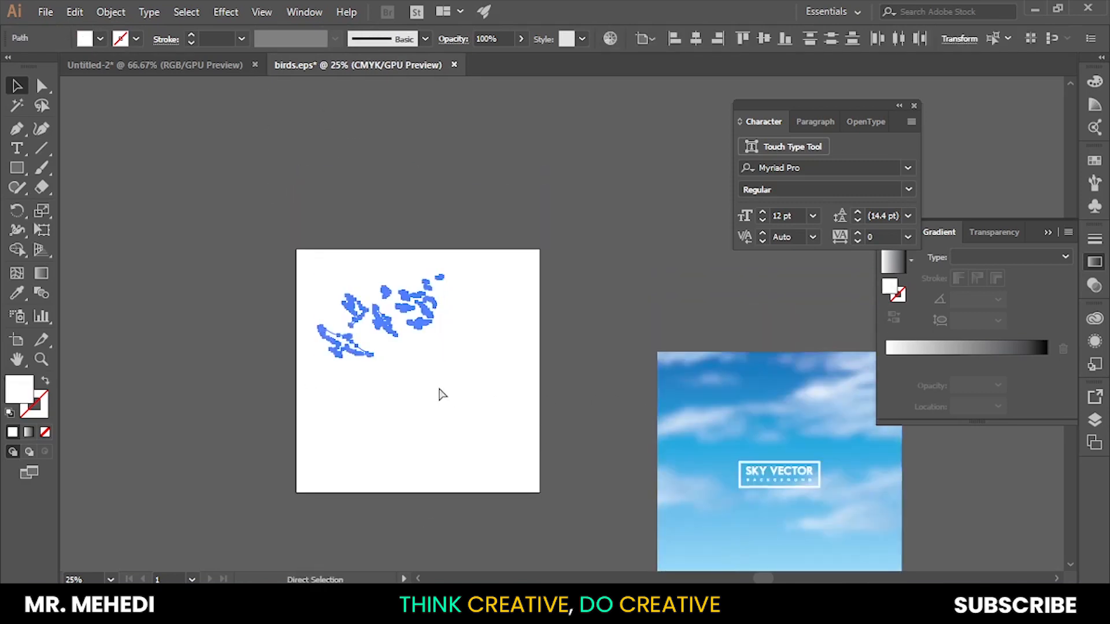
left_click(381, 419)
left_click_drag(348, 350, 446, 220)
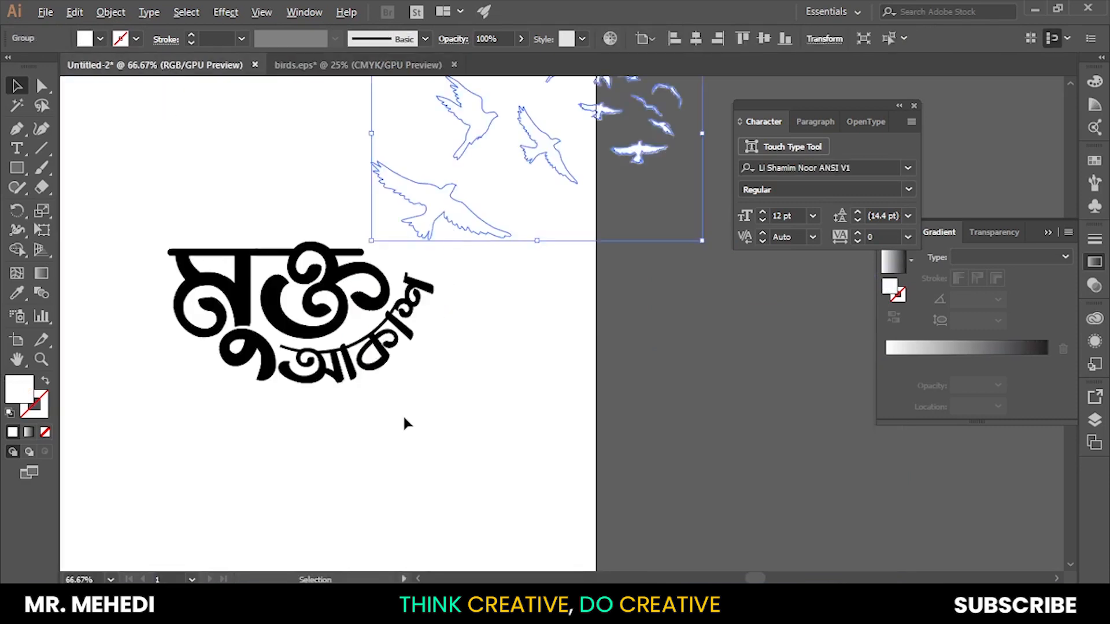
Fill the pasted group of birds with black
key("ctrl+minus")
key("ctrl+minus")
left_click(100, 39)
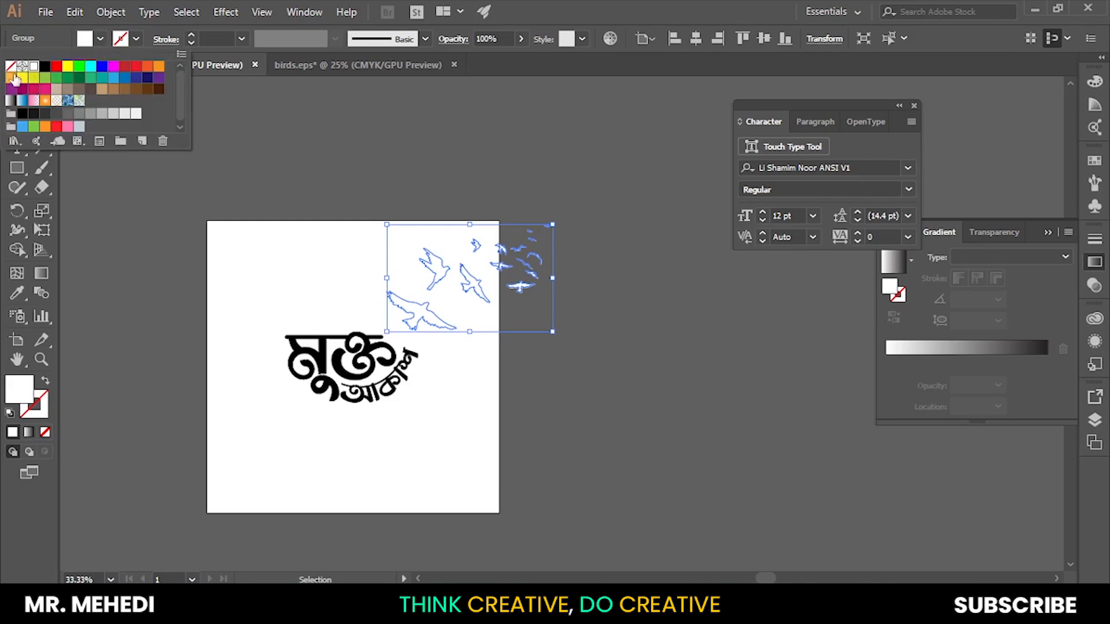
left_click(45, 66)
scroll(639, 359, "up", 1)
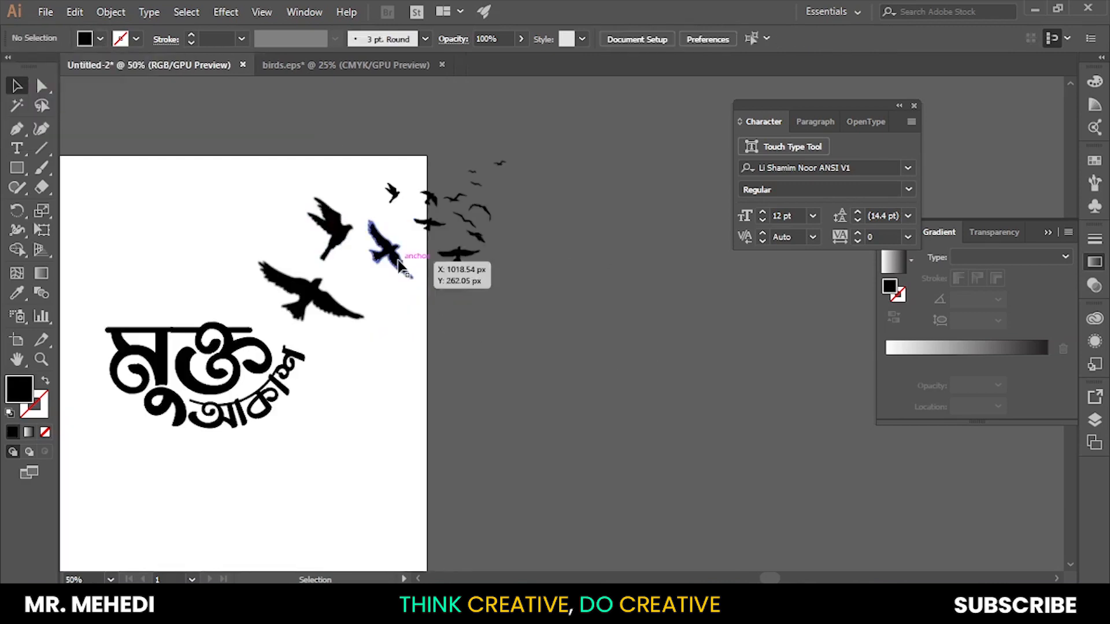
Scale down the group of birds and place it just above the upper end of the arced word "আকাশ"
left_click_drag(507, 162, 433, 211)
scroll(319, 347, "up", 1)
left_click_drag(364, 232, 265, 319)
scroll(254, 335, "up", 1)
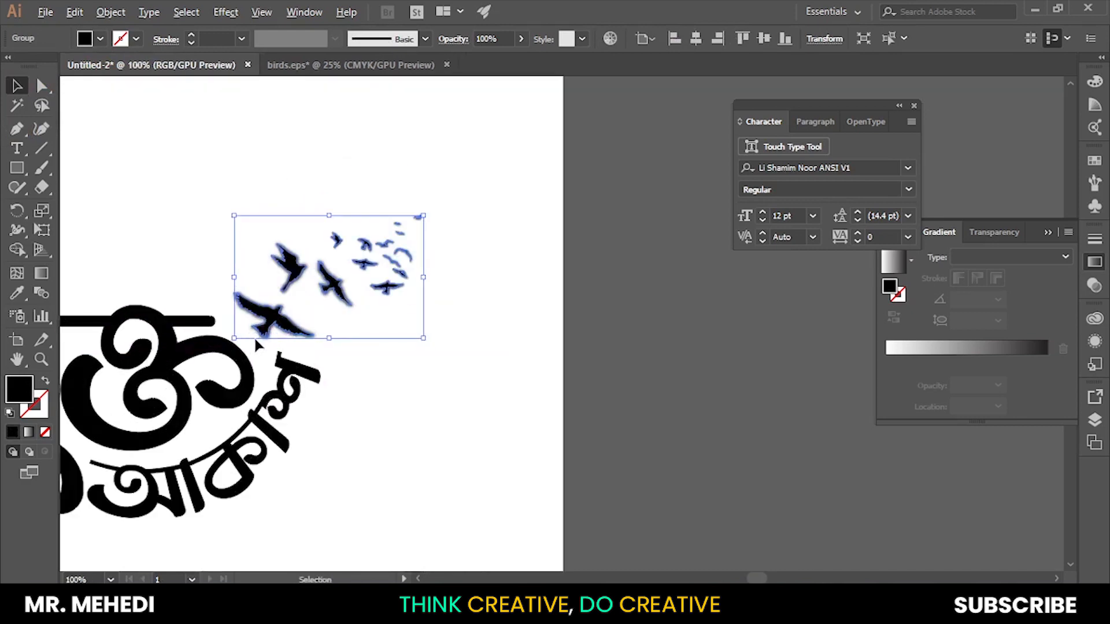
Ungroup the birds so that each one can be handled separately, and clear the selection
right_click(287, 327)
left_click(355, 451)
left_click(453, 407)
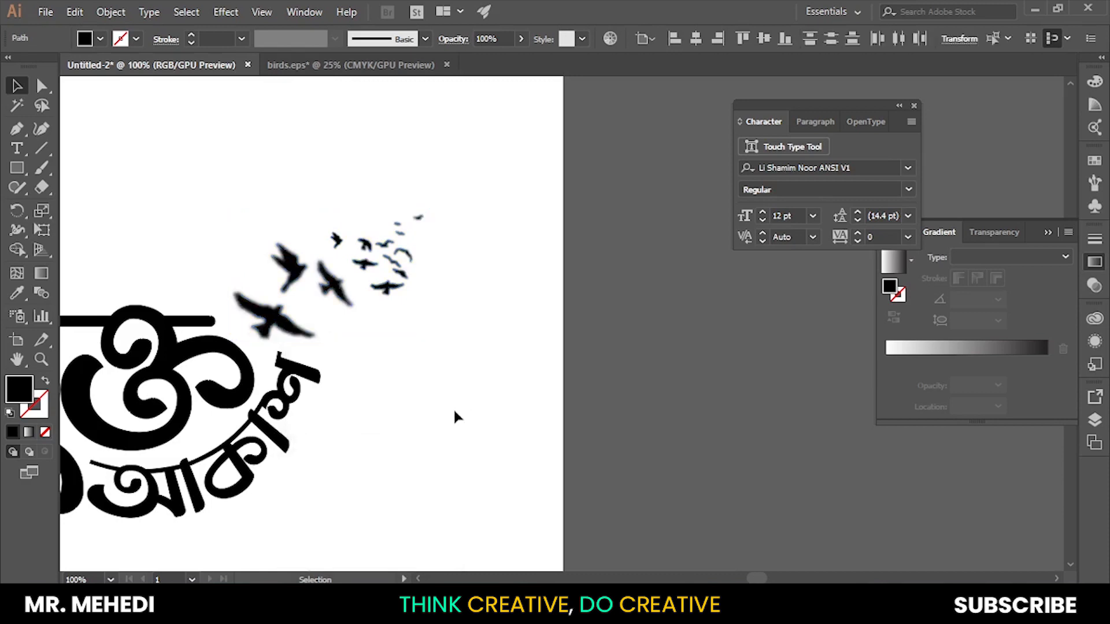
scroll(249, 331, "up", 1)
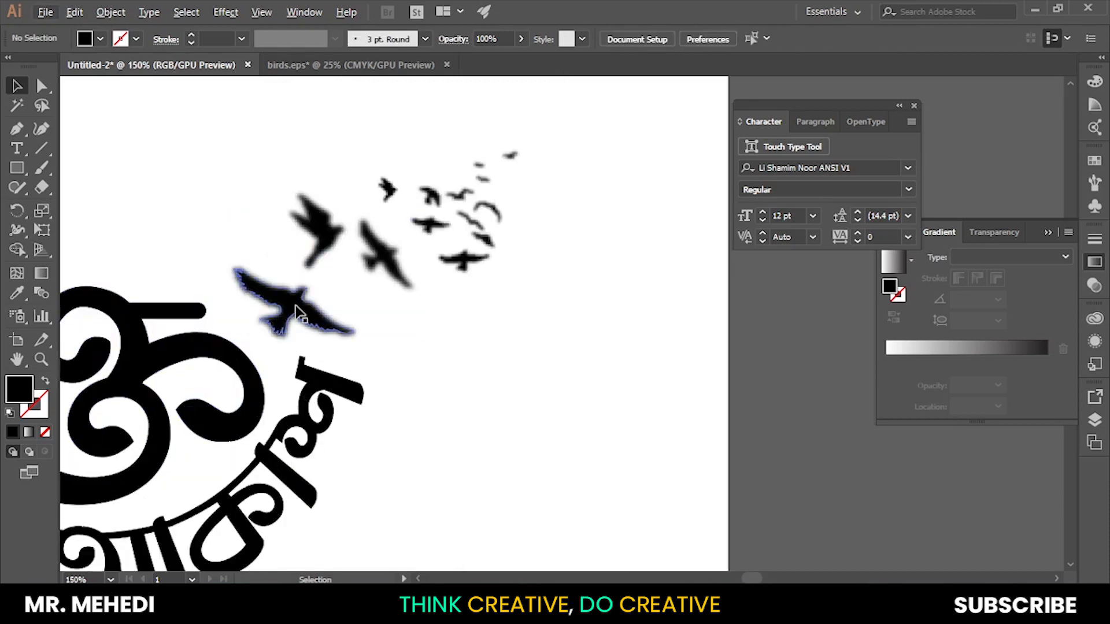
Reposition the three largest birds individually to form the lower start of the flock beside the lettering
left_click_drag(298, 312, 293, 312)
left_click(383, 367)
left_click_drag(388, 263, 389, 304)
left_click(420, 338)
left_click_drag(319, 234, 319, 243)
left_click_drag(388, 313, 383, 321)
left_click(431, 318)
Move several of the small birds individually, bringing the nearest ones closer to the large birds
left_click_drag(462, 263, 410, 268)
left_click(420, 247)
left_click_drag(432, 223, 421, 226)
left_click(518, 205)
left_click_drag(487, 240, 452, 209)
scroll(515, 199, "up", 1)
left_click(407, 279)
scroll(405, 279, "up", 1)
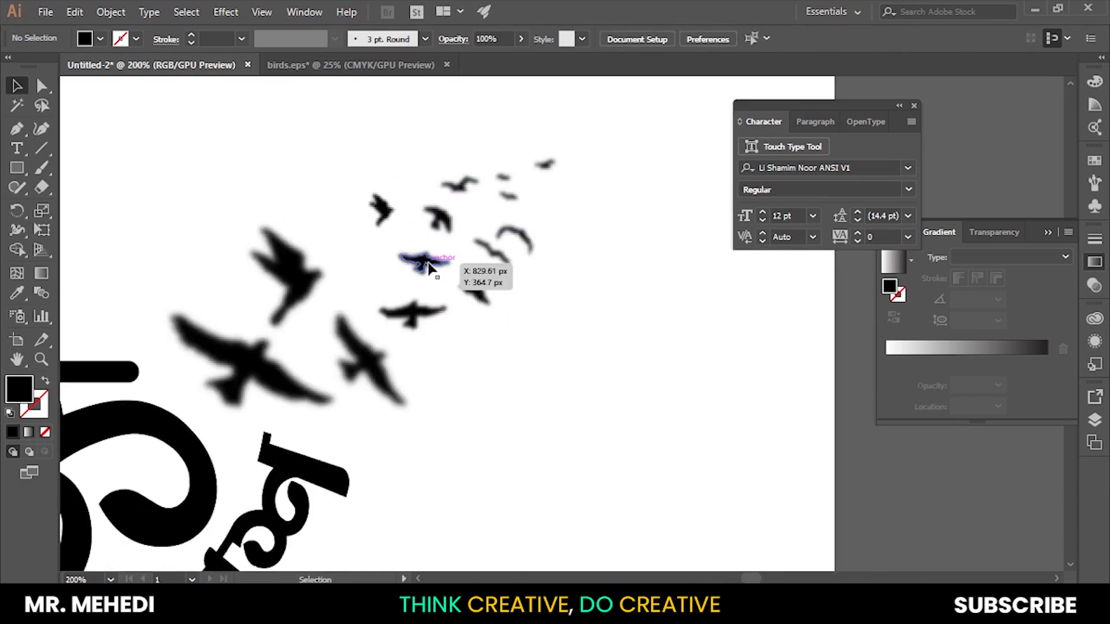
Shift the middle and outer small birds further left to tighten the spacing of the flock
left_click_drag(429, 265, 411, 265)
scroll(382, 341, "down", 1)
scroll(452, 307, "up", 2)
left_click_drag(465, 312, 453, 301)
scroll(434, 305, "down", 2)
left_click(494, 215)
scroll(372, 312, "down", 2)
left_click_drag(468, 238, 427, 241)
Delete two of the small birds from the flock
scroll(401, 295, "up", 2)
scroll(381, 347, "down", 1)
left_click_drag(513, 339, 455, 241)
key("Delete")
Select the birds and shift the flock slightly beside the upper end of the lettering
scroll(324, 202, "down", 2)
scroll(370, 220, "up", 1)
left_click_drag(388, 211, 265, 305)
left_click_drag(367, 233, 385, 221)
scroll(259, 334, "up", 1)
scroll(247, 460, "down", 2)
scroll(301, 376, "up", 1)
Widen the artboard into a landscape format and move the whole design right towards its middle
left_click_drag(295, 383, 471, 359)
scroll(305, 316, "down", 3)
left_click(17, 340)
left_click(16, 86)
scroll(332, 391, "up", 1)
left_click_drag(250, 348, 298, 351)
Nudge the large birds and a neighbouring bird into better positions above the arced word "আকাশ"
scroll(338, 409, "up", 2)
left_click(324, 317)
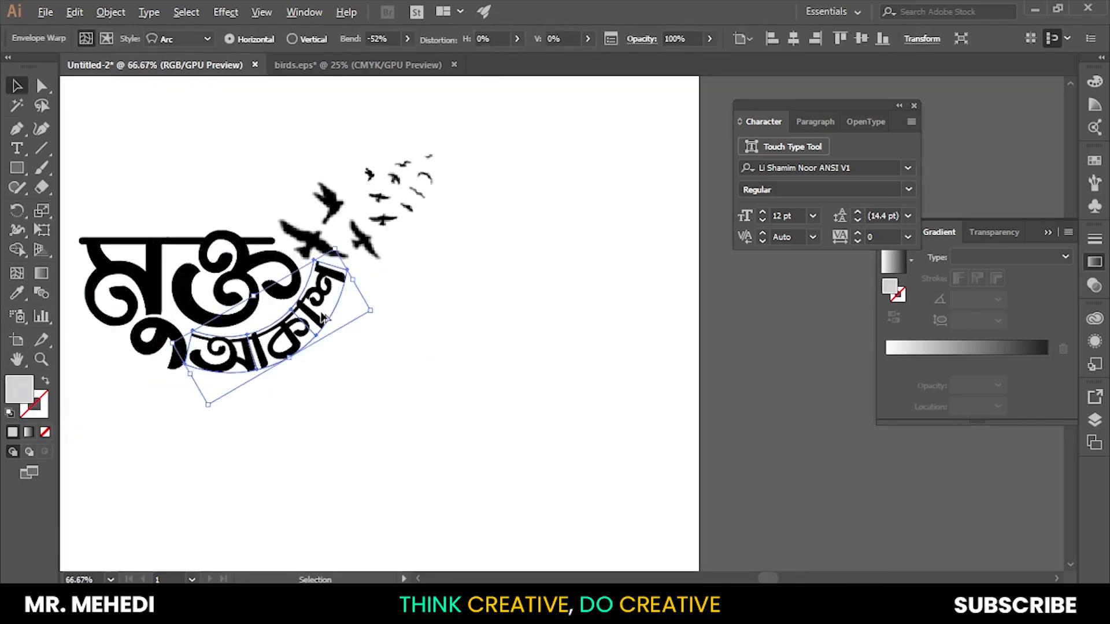
scroll(324, 317, "up", 1)
left_click(370, 407)
scroll(364, 405, "down", 4)
scroll(398, 324, "up", 4)
left_click(464, 425)
scroll(463, 425, "down", 2)
scroll(411, 385, "up", 3)
left_click_drag(357, 317, 342, 302)
left_click_drag(418, 297, 401, 284)
left_click_drag(413, 336, 440, 295)
left_click(504, 384)
Nudge three small birds slightly up and to the left to even out the gaps in the flock
scroll(504, 384, "down", 2)
scroll(456, 404, "up", 2)
scroll(457, 410, "down", 1)
left_click_drag(483, 328, 478, 321)
left_click_drag(487, 265, 478, 257)
left_click_drag(481, 298, 476, 291)
scroll(501, 318, "down", 3)
scroll(529, 337, "up", 3)
Select all the birds and group them
left_click(266, 365)
left_click_drag(455, 172, 401, 324)
key("ctrl+g")
scroll(402, 324, "down", 1)
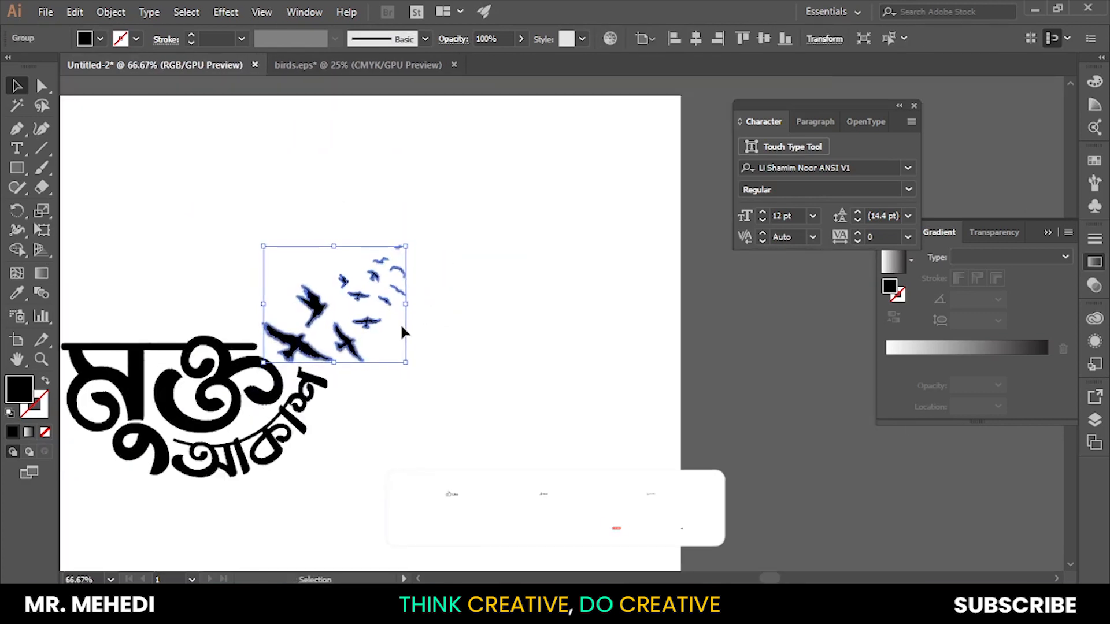
left_click(508, 446)
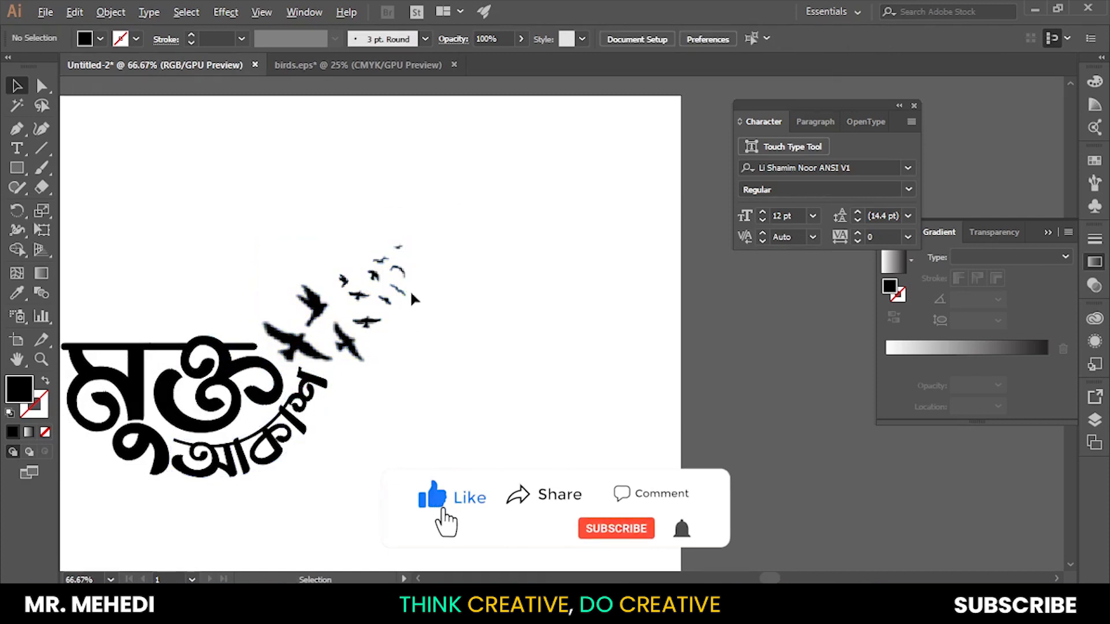
Select the whole design, both lettering and birds, and shift it slightly right on the artboard
scroll(412, 298, "down", 2)
left_click_drag(161, 240, 445, 460)
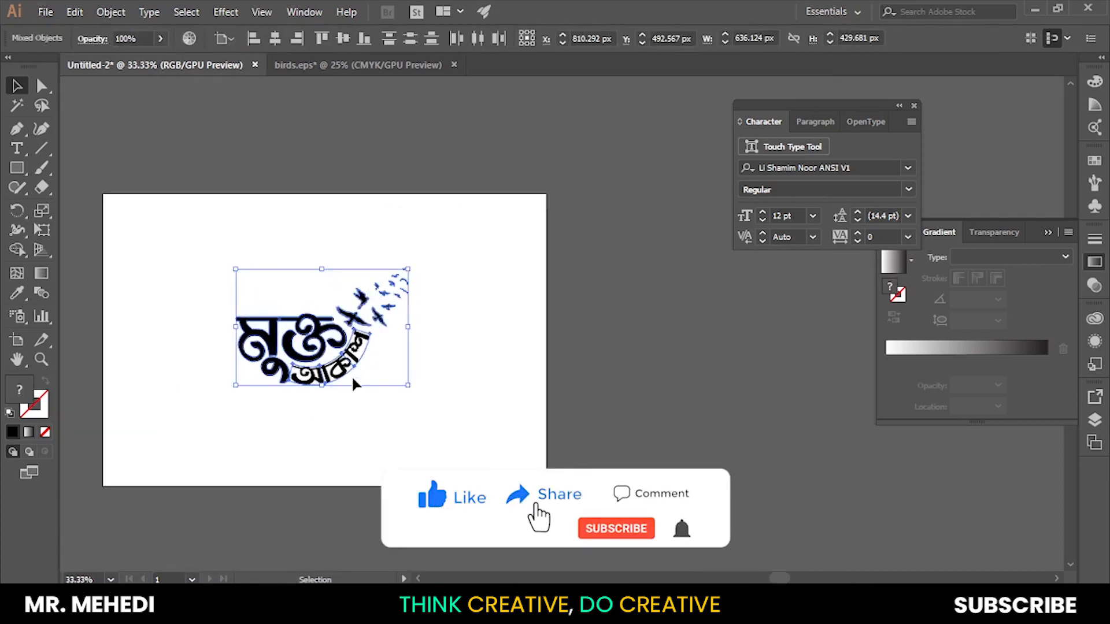
left_click_drag(322, 341, 330, 342)
left_click(188, 292)
Draw two filled rectangles side by side in the artboard's upper left corner as colour swatches
left_click(17, 168)
left_click_drag(116, 209, 192, 257)
mouse_move(212, 209)
left_mouse_down()
mouse_move(262, 267)
mouse_move(266, 256)
left_mouse_up()
left_click(17, 84)
left_click(285, 105)
Fill the left swatch rectangle with the dark blue hex colour 012533
left_click(165, 235)
double_click(17, 398)
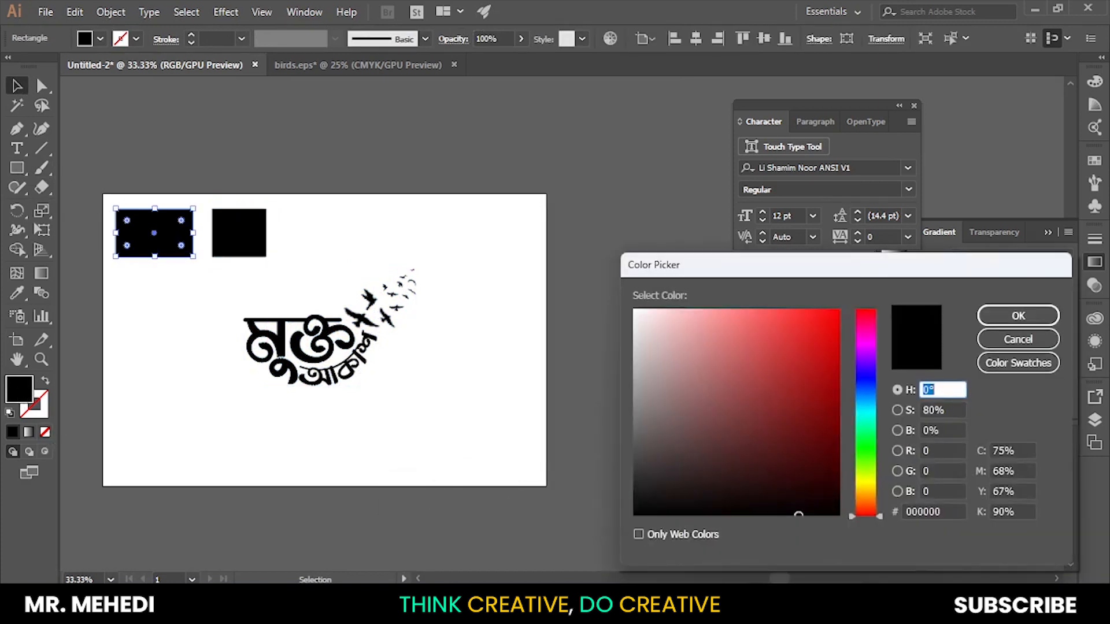
key("alt+Tab")
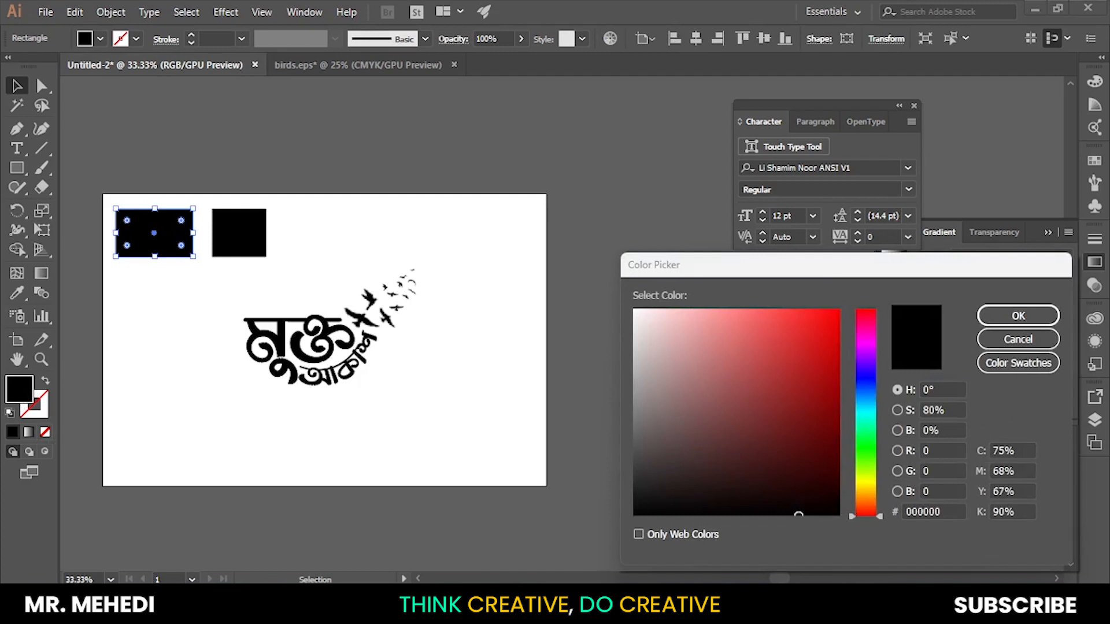
left_click(948, 509)
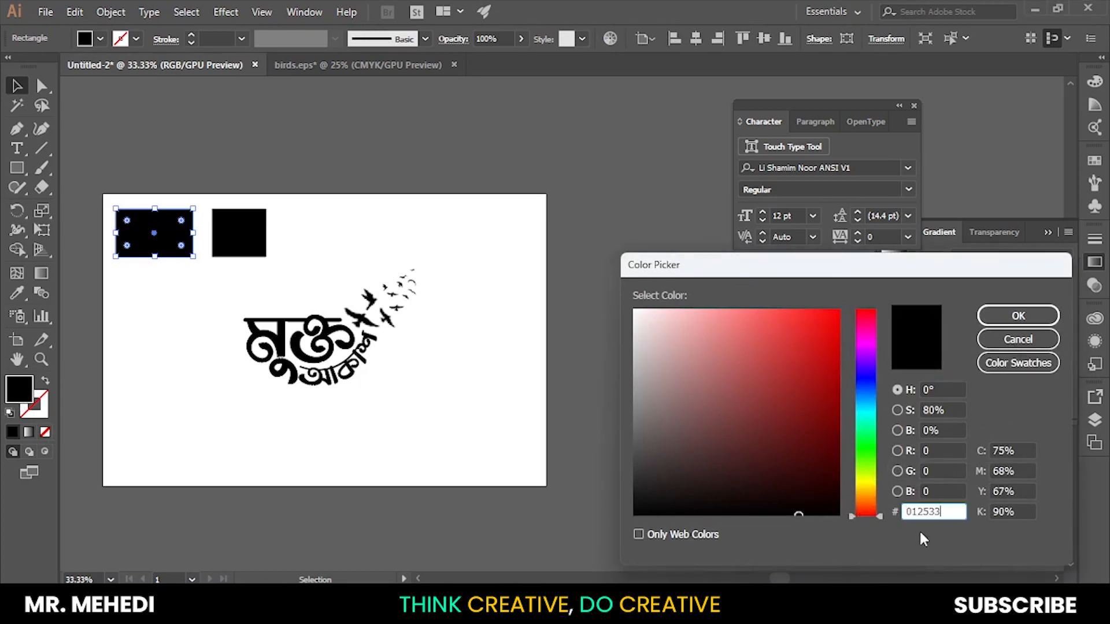
left_click(1023, 323)
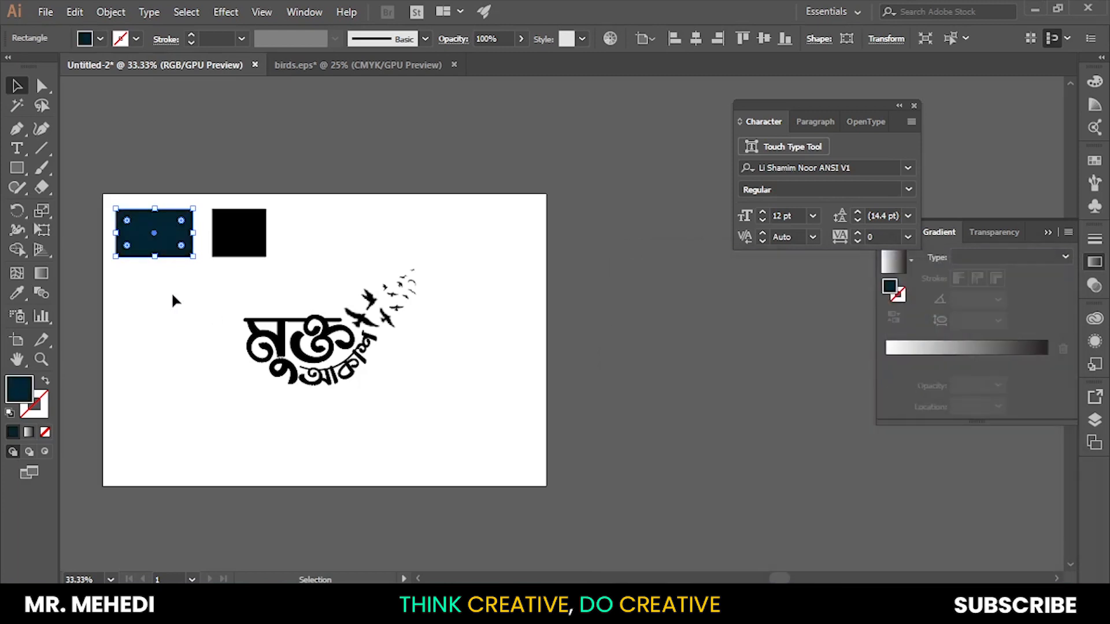
Fill the right swatch rectangle with the red hex colour D62A29
left_click(239, 233)
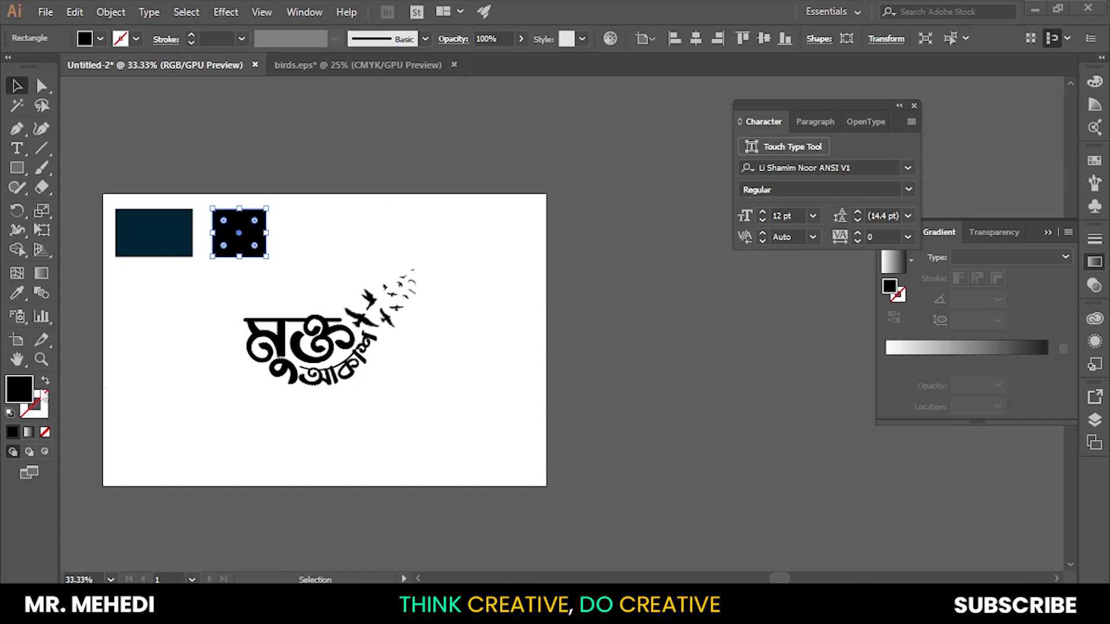
double_click(20, 391)
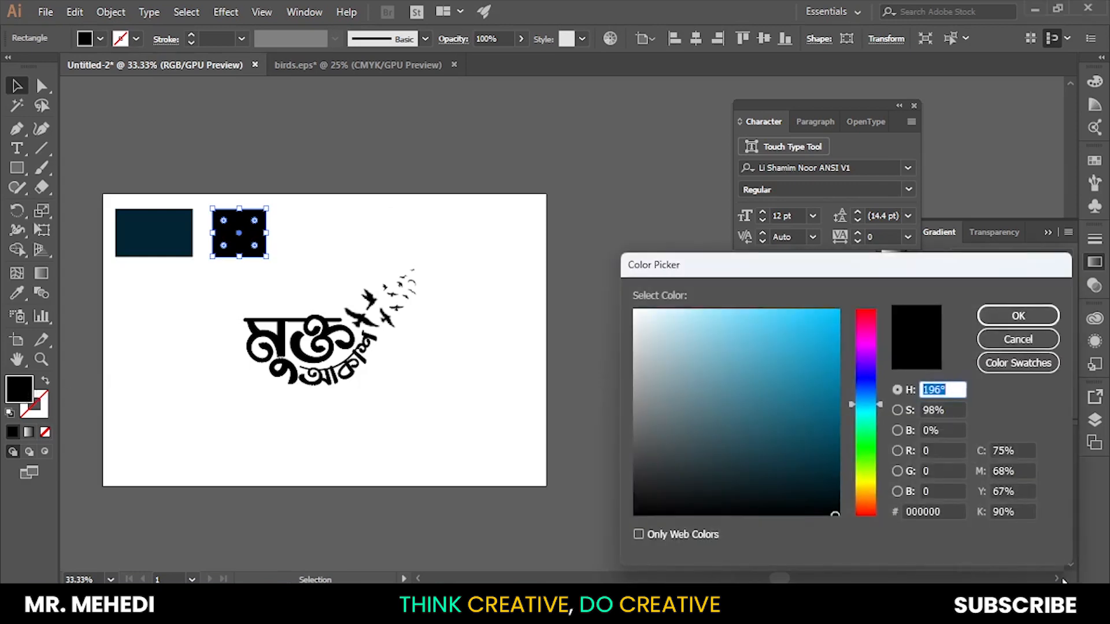
left_click(948, 511)
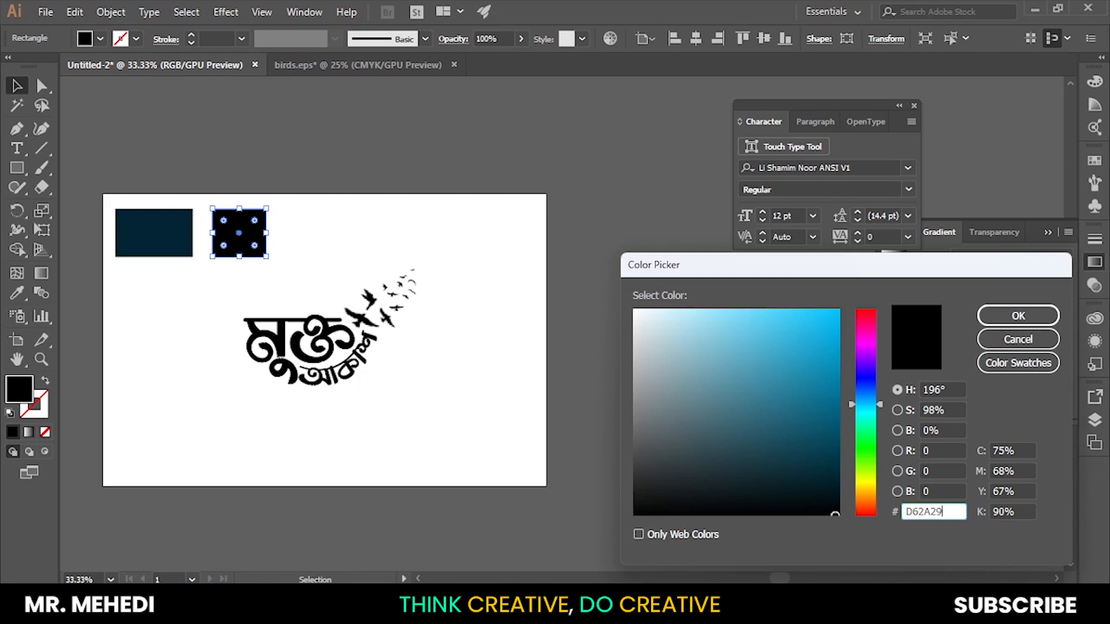
left_click(1018, 317)
left_click(347, 186)
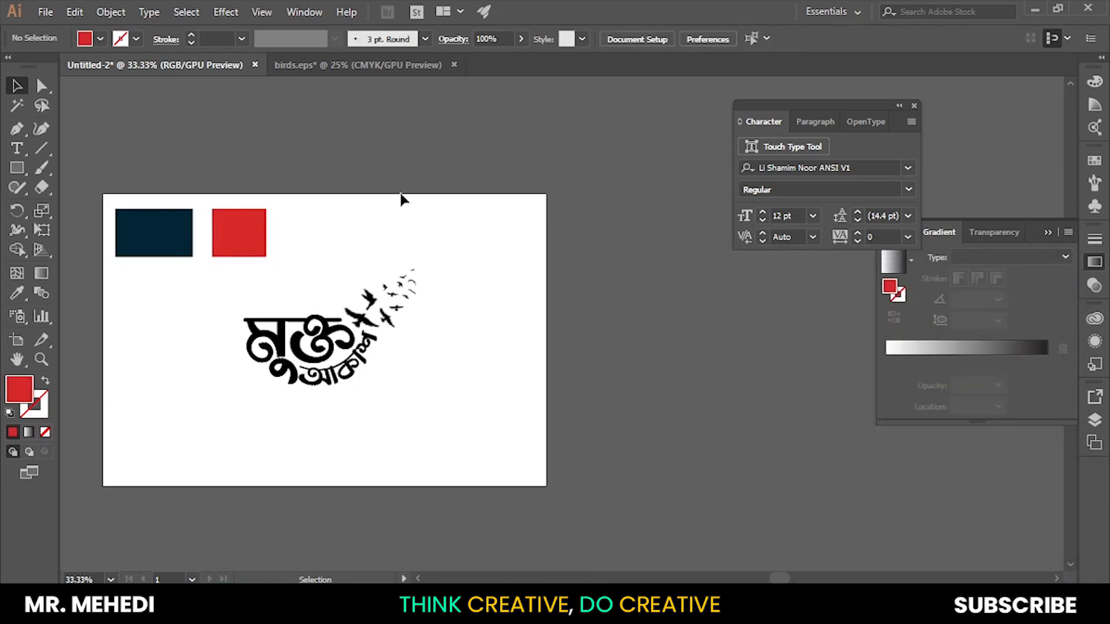
Move the red and dark blue swatches off the artboard, to the empty area above it
left_click_drag(215, 246, 252, 131)
left_click_drag(157, 239, 413, 142)
left_click_drag(474, 428, 477, 428)
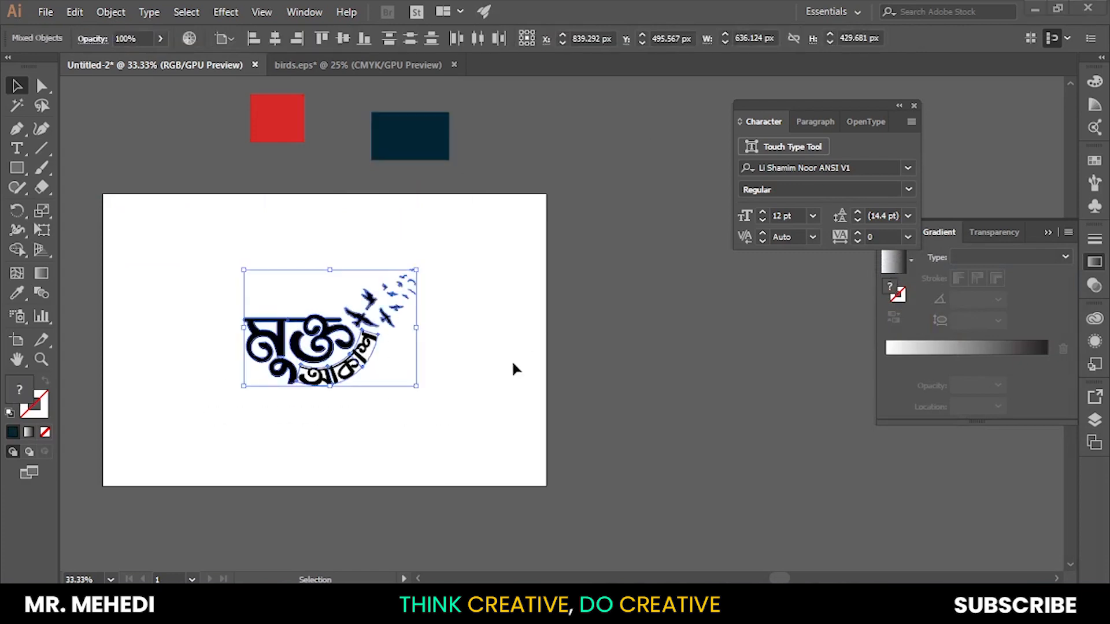
left_click(203, 262)
Select the main letter shapes of "মুক্ত" and apply the red swatch's colour to them with the Eyedropper
scroll(203, 262, "up", 1)
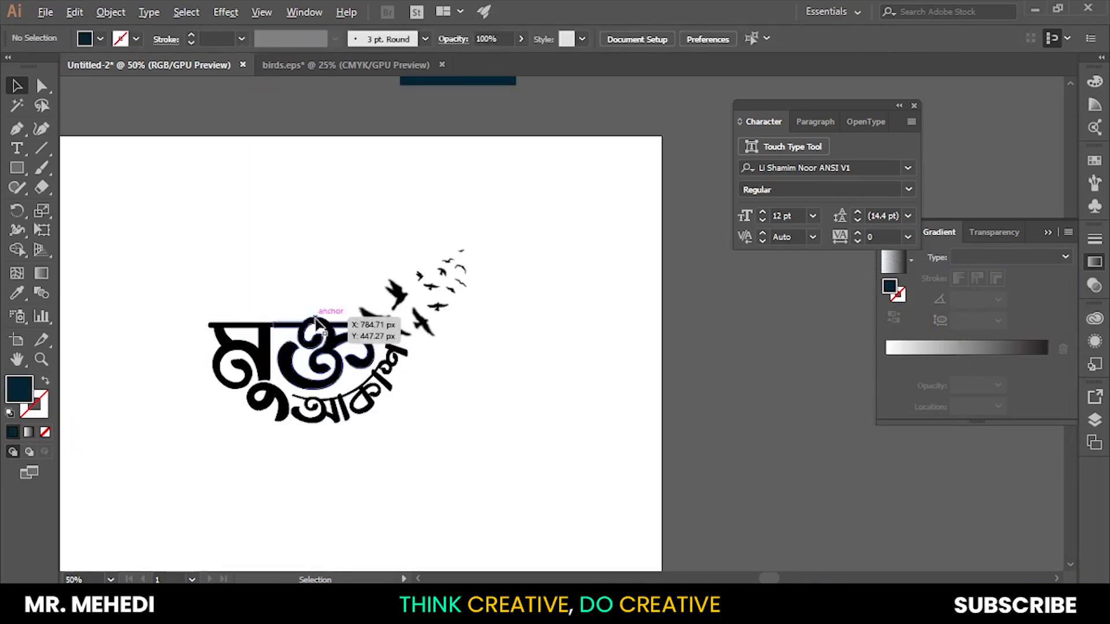
left_click(263, 361)
scroll(263, 361, "up", 1)
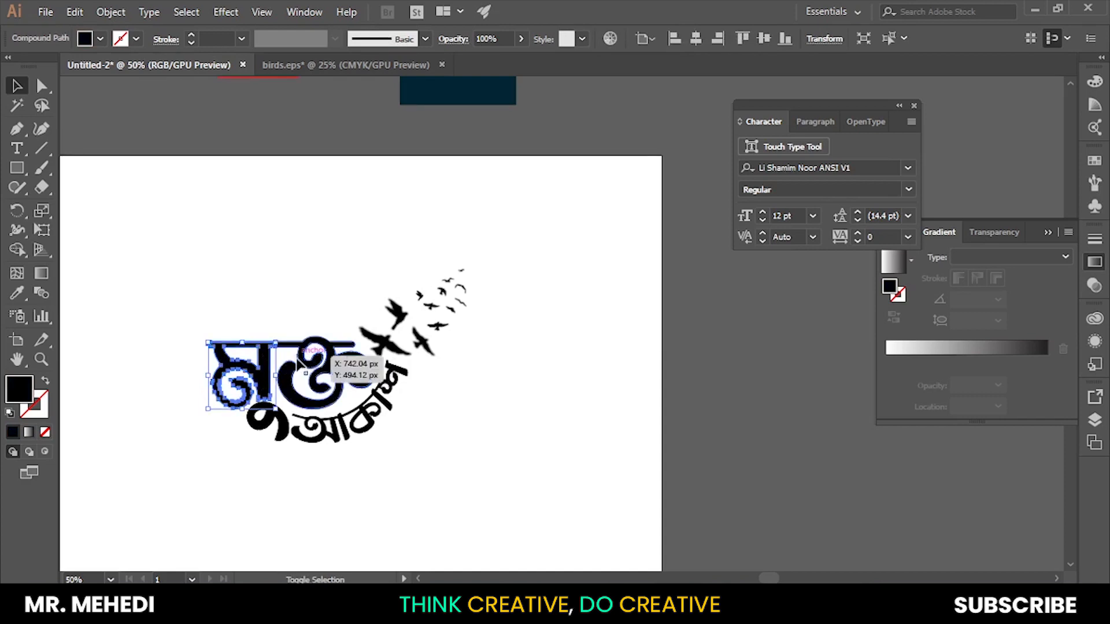
left_click(279, 403, "shift")
scroll(279, 403, "down", 2)
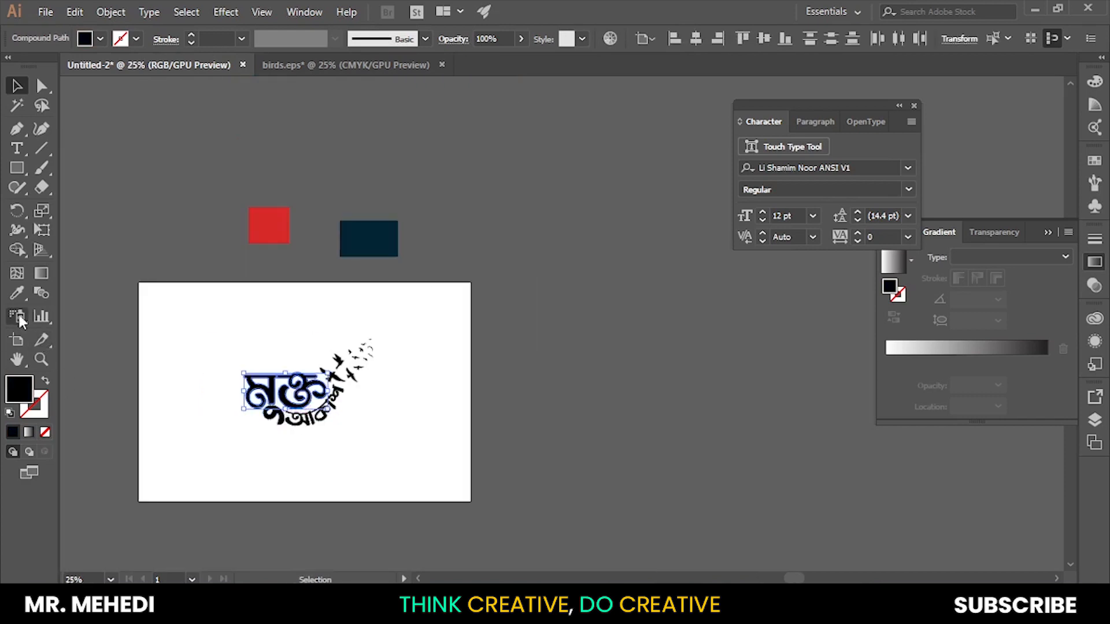
left_click(18, 294)
left_click(263, 226)
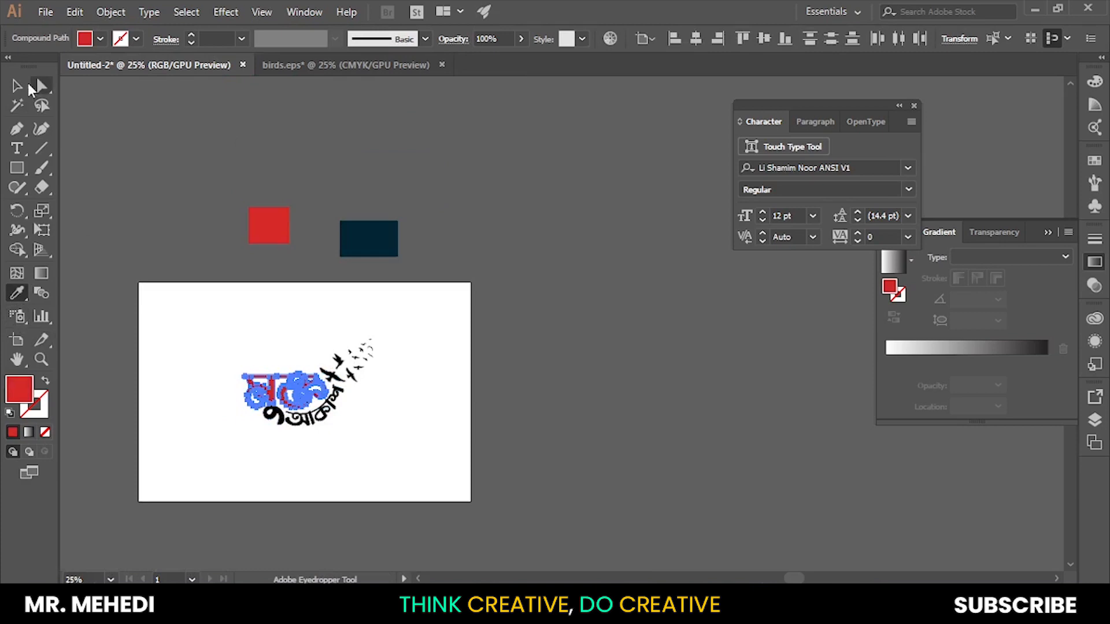
left_click(17, 85)
left_click(114, 191)
scroll(244, 434, "down", 3)
Recolour the vowel sign under the first letter of "মুক্ত" with the red sampled from the lettering
scroll(266, 399, "up", 1)
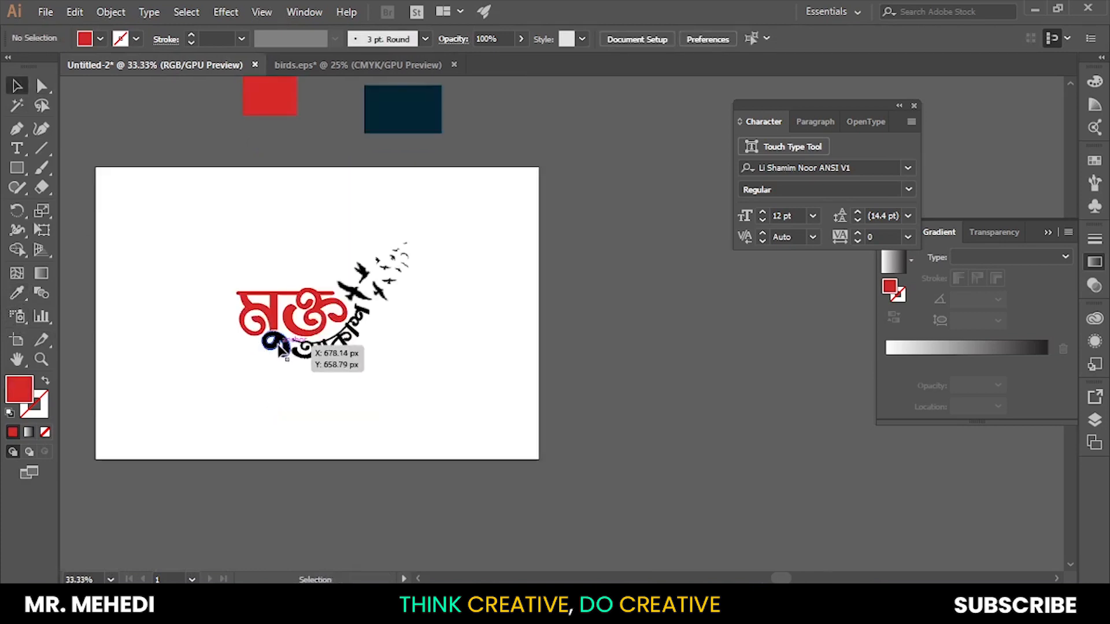
left_click(275, 355)
left_click(16, 294)
scroll(284, 298, "up", 2)
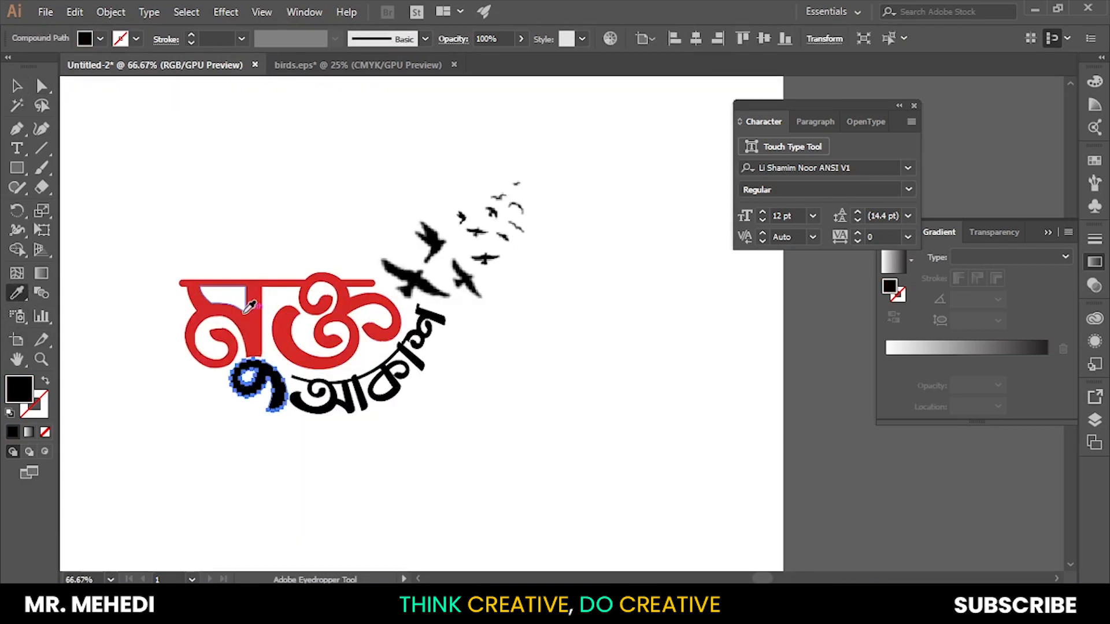
left_click(251, 303)
scroll(249, 378, "down", 2)
left_click(14, 88)
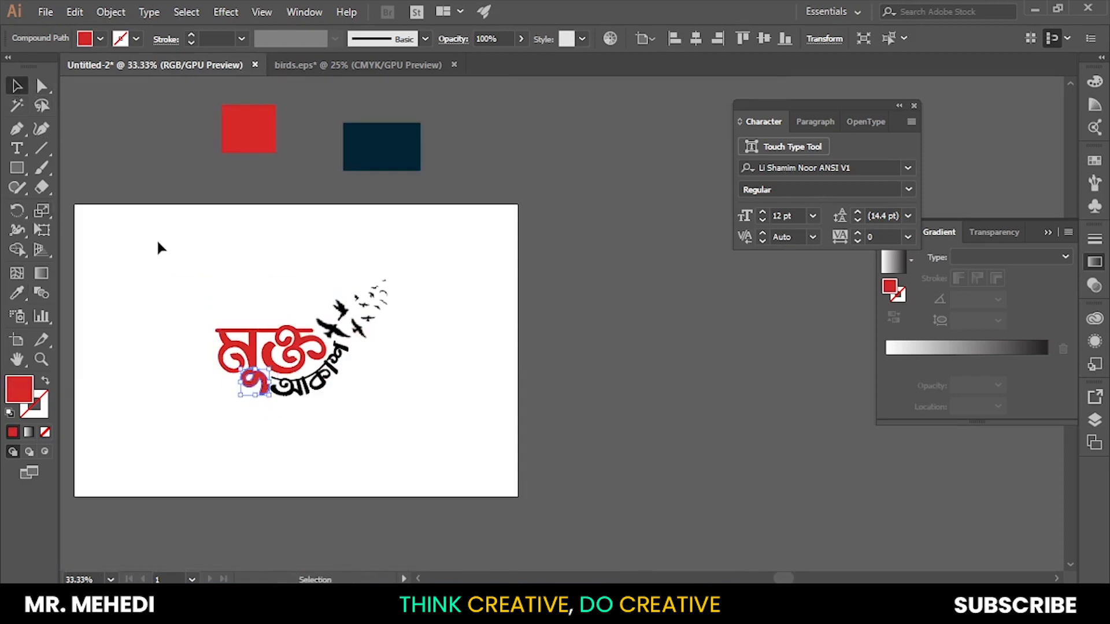
left_click(157, 238)
Ungroup the birds again and clear the selection
scroll(327, 393, "up", 1)
left_click(333, 378)
left_click(395, 314)
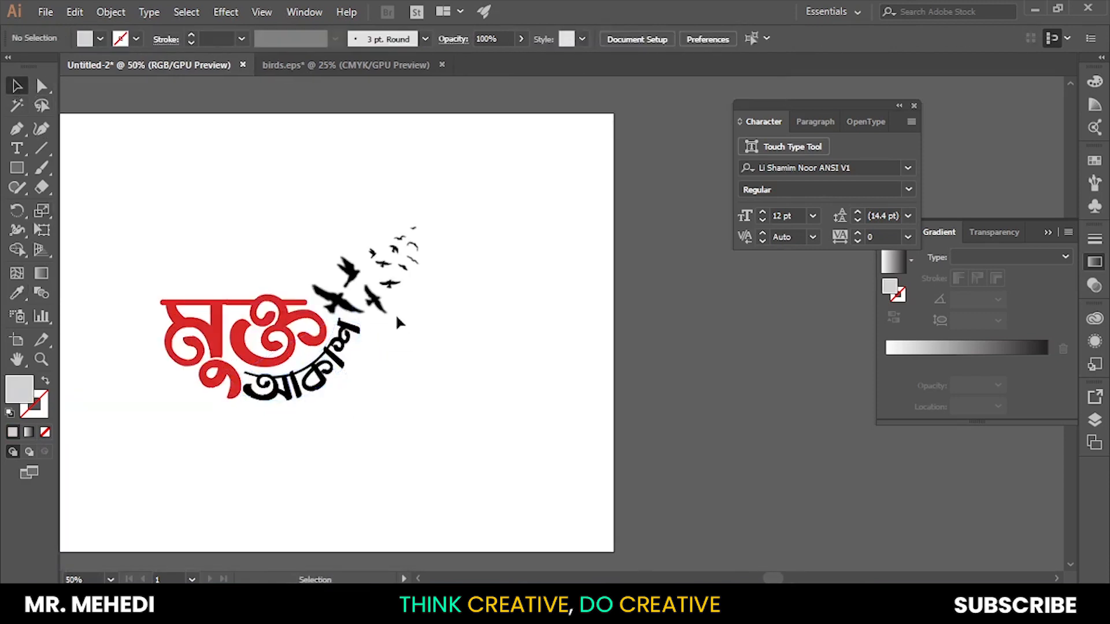
scroll(379, 362, "up", 4)
left_click(377, 363)
scroll(377, 363, "down", 2)
right_click(370, 435)
left_click(410, 310)
left_click(495, 439)
Recolour the rightmost of the three large birds with the red sampled from the lettering
left_click(369, 435)
scroll(376, 439, "up", 1)
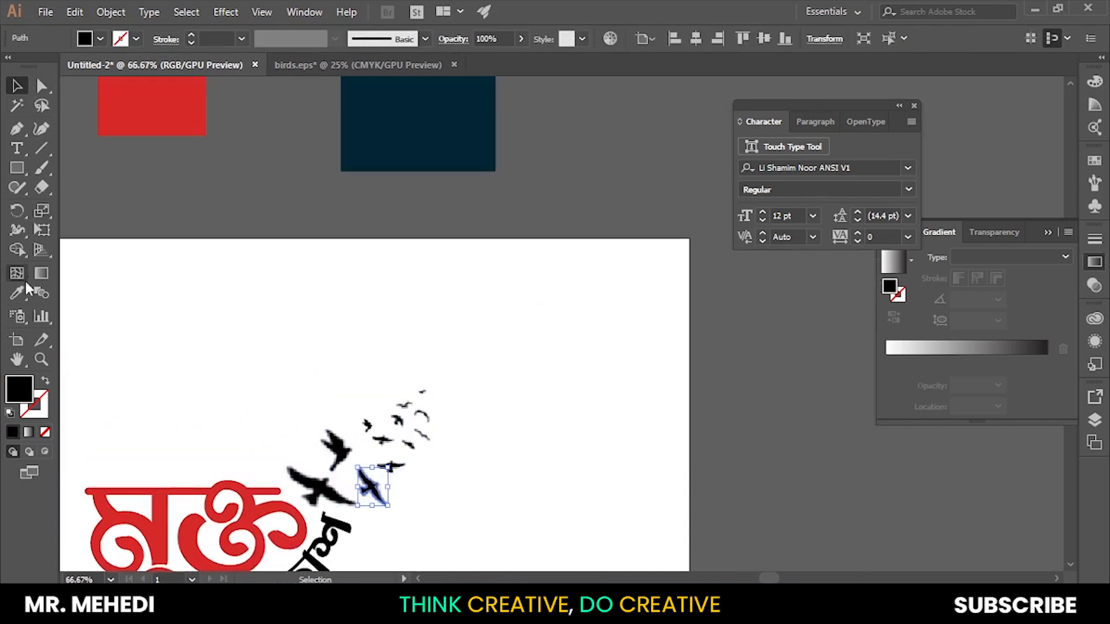
key("i")
scroll(301, 364, "down", 1)
left_click(190, 415)
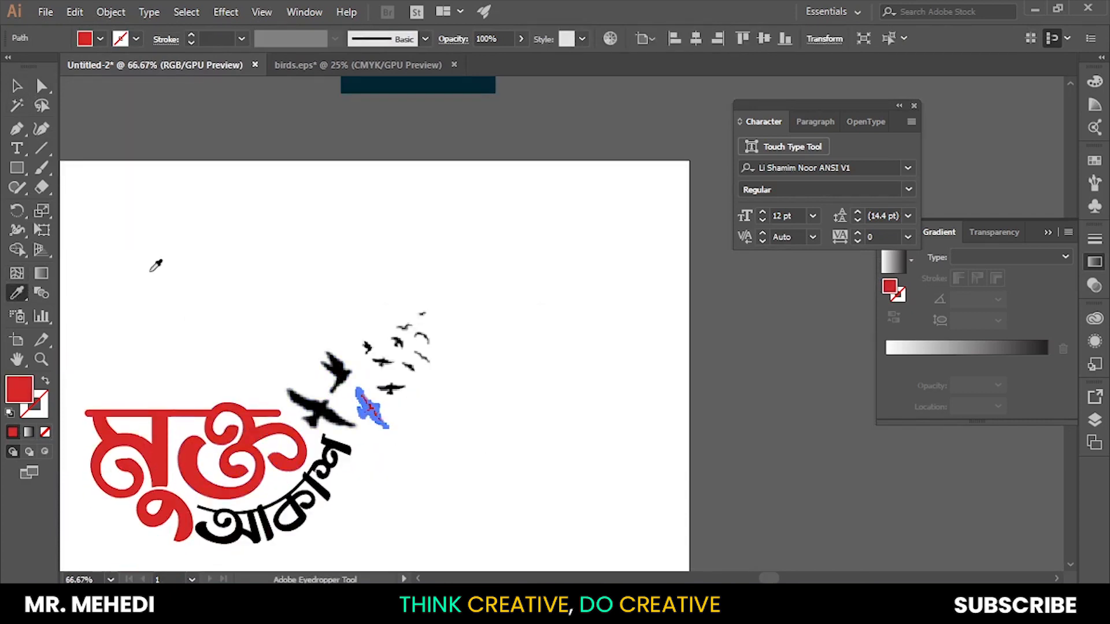
left_click(17, 87)
left_click(185, 198)
Recolour the leftmost small bird with the red sampled from the lettering
scroll(272, 324, "up", 1)
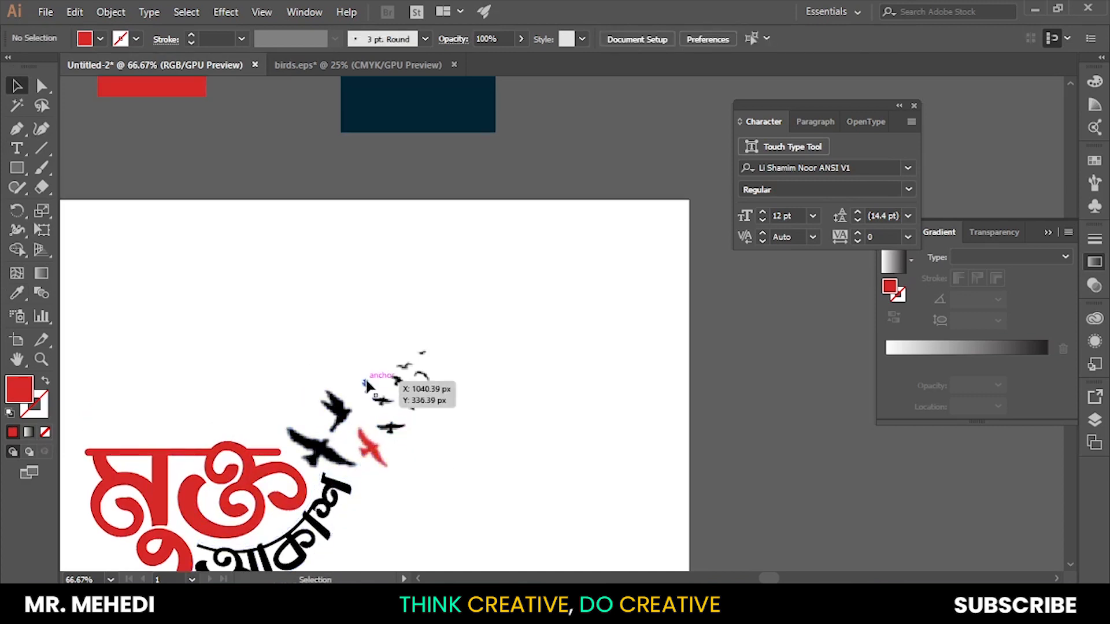
left_click(368, 385)
left_click(17, 293)
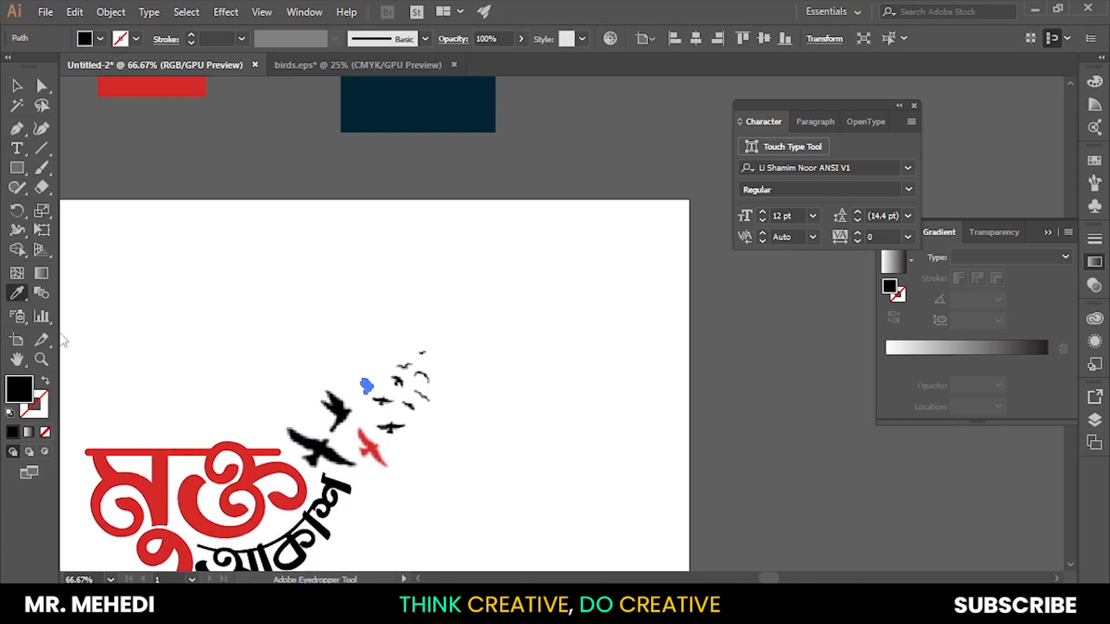
left_click(156, 474)
left_click(15, 87)
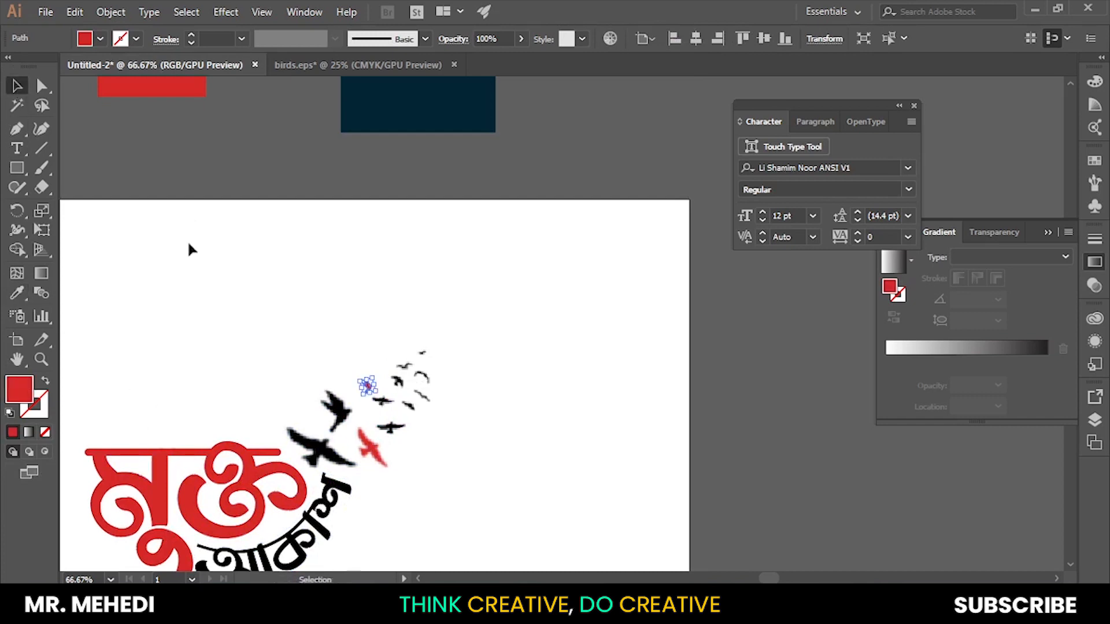
Select two more small birds, one near the top and one lower right, and give them the lettering's red
left_click(421, 357)
left_click(409, 405)
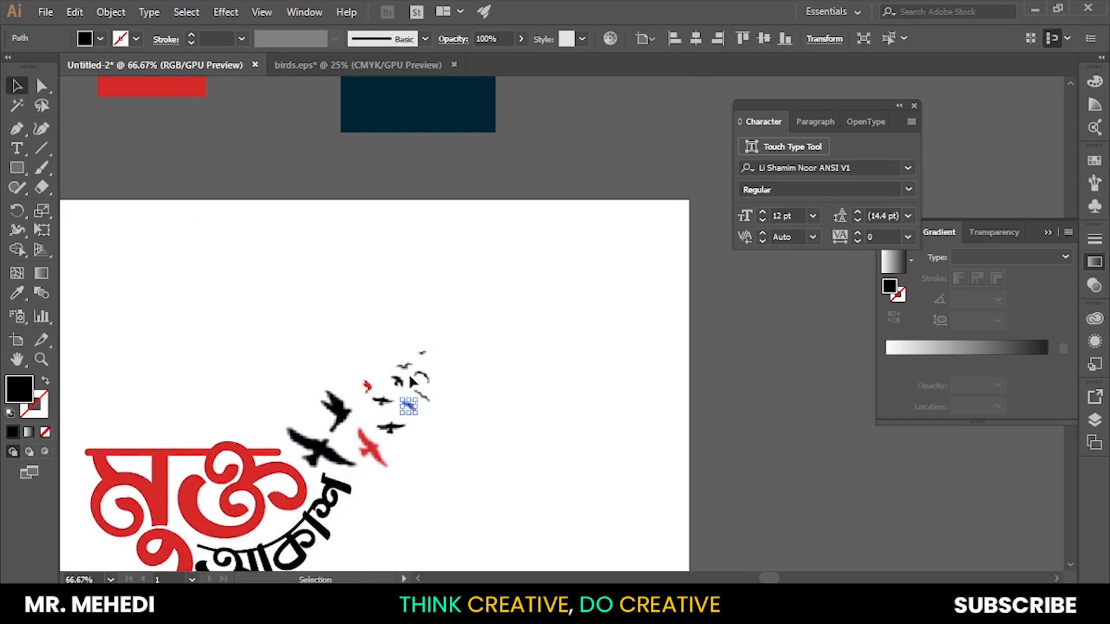
left_click(16, 293)
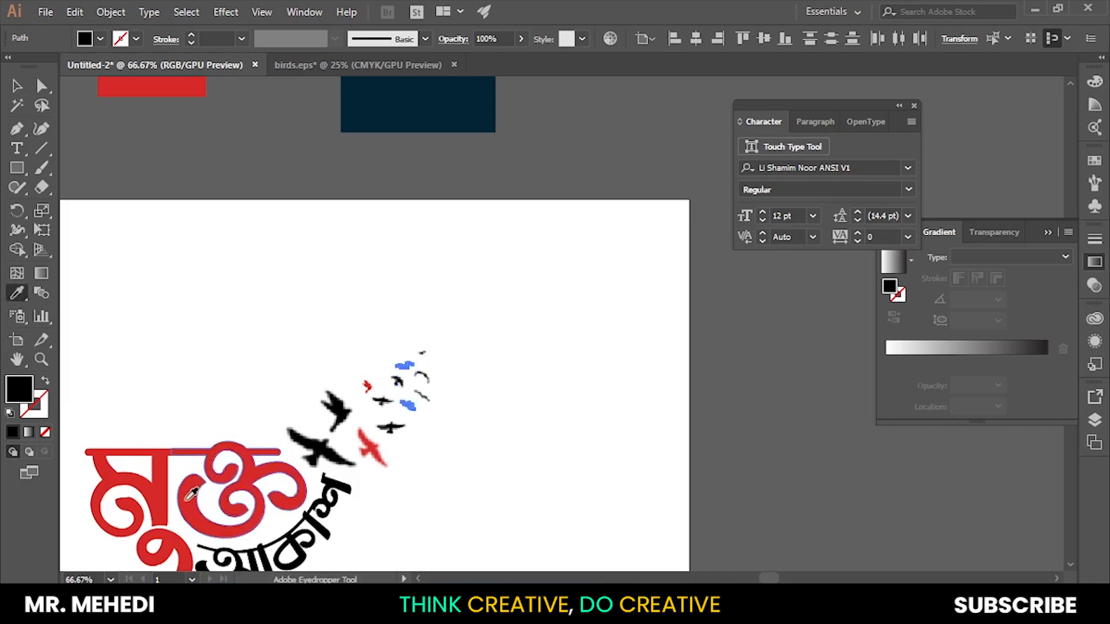
left_click(193, 488)
left_click(18, 87)
left_click(265, 289)
scroll(368, 259, "down", 2)
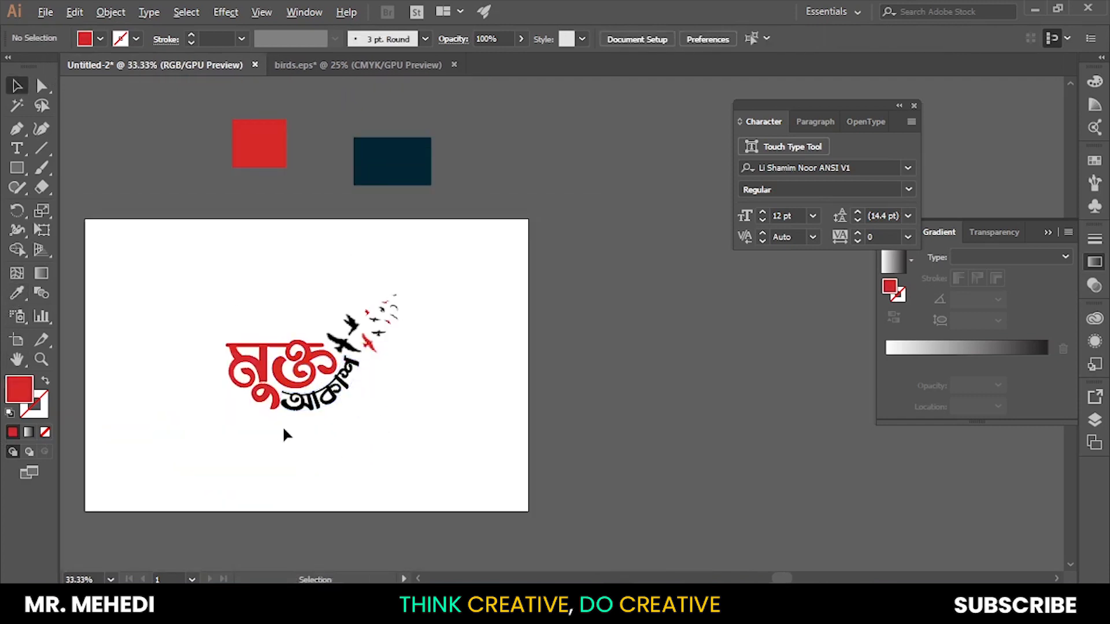
Select all the large and small birds, group them together and clear the selection
scroll(336, 358, "up", 1)
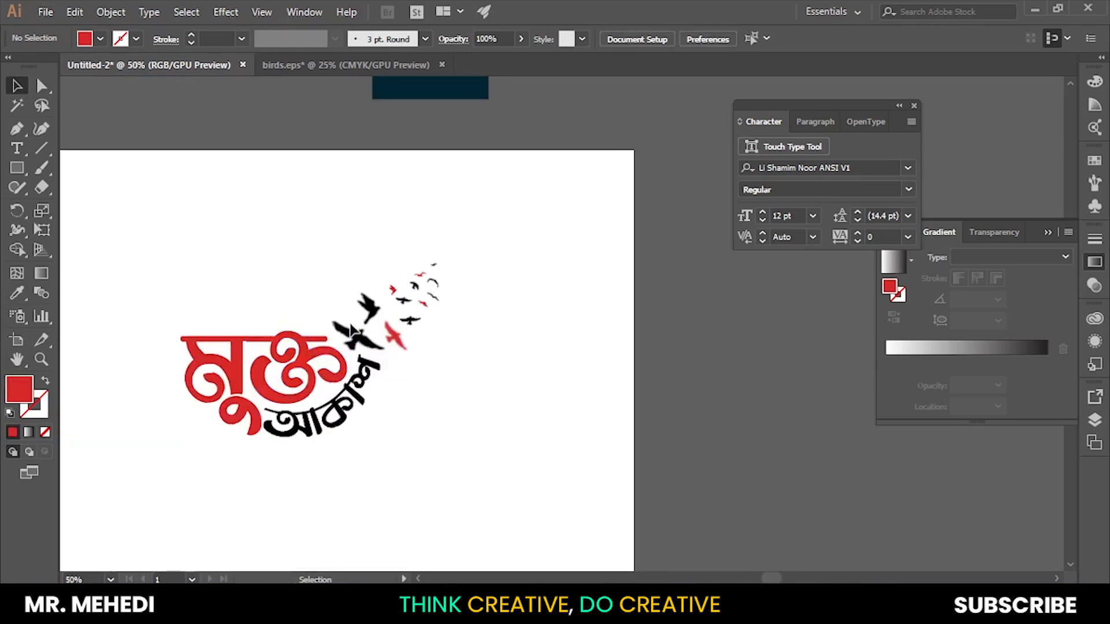
left_click(358, 349)
left_click_drag(464, 251, 425, 298)
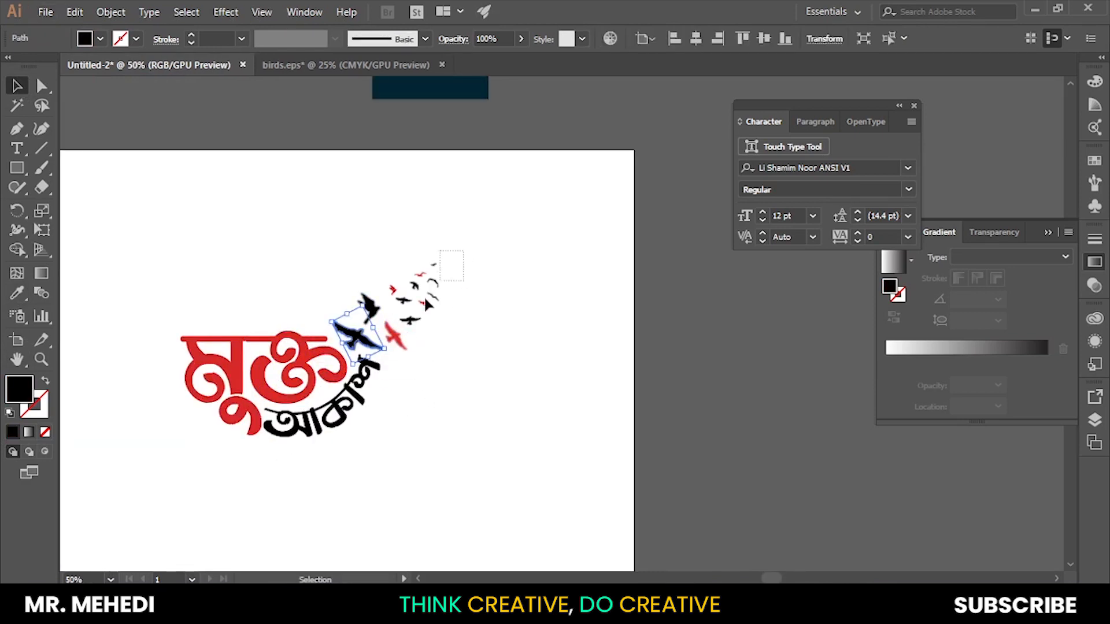
left_click_drag(357, 346, 358, 345)
key("ctrl+g")
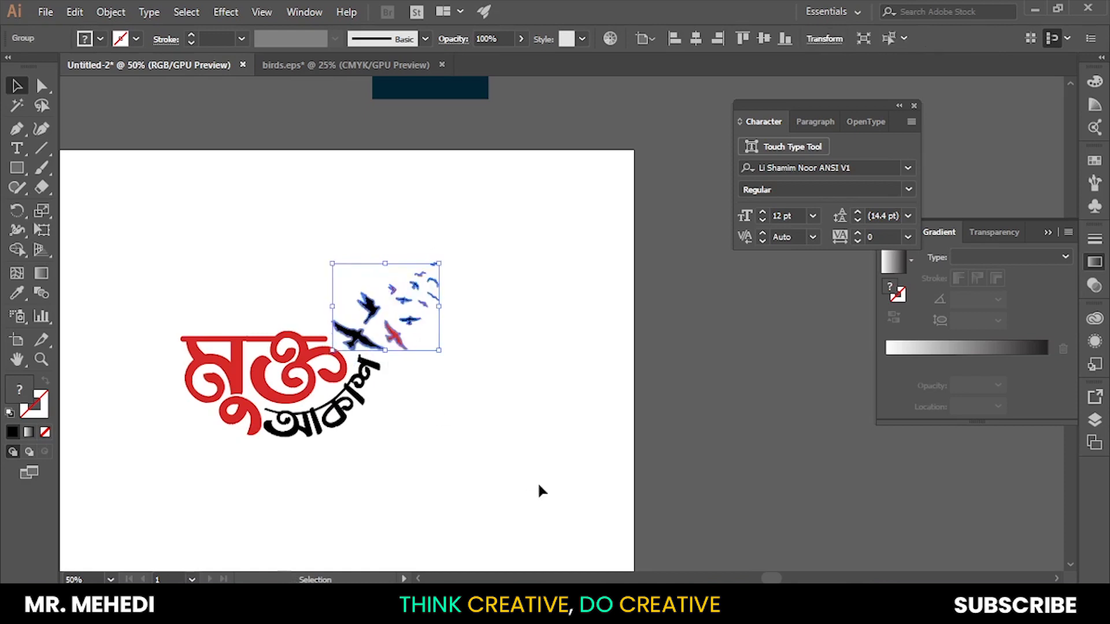
left_click(538, 484)
Draw a rectangle covering the whole artboard and fill it with the dark blue sampled from the colour swatch above
scroll(451, 470, "down", 1)
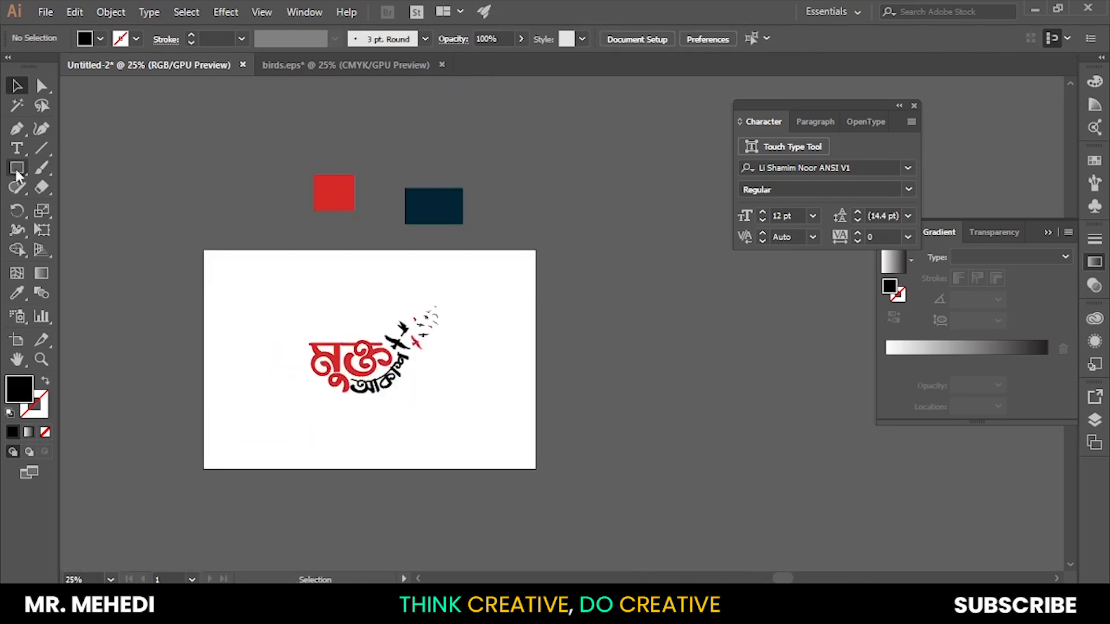
mouse_move(202, 249)
left_mouse_down()
mouse_move(238, 316)
mouse_move(537, 468)
left_mouse_up()
key("v")
scroll(245, 194, "up", 4)
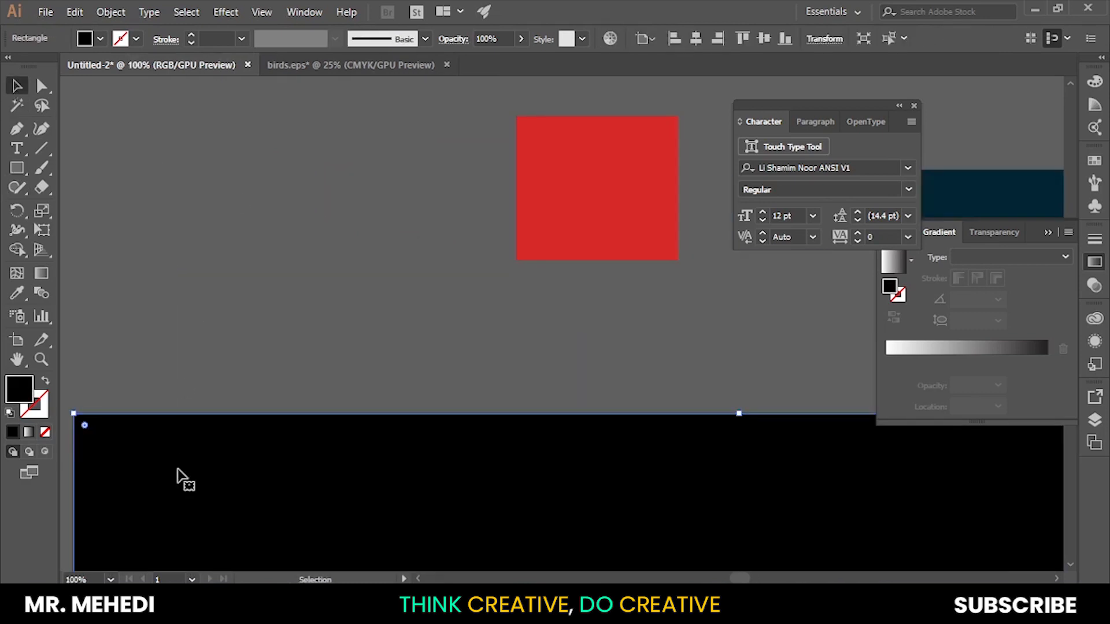
scroll(178, 362, "down", 3)
left_click(18, 295)
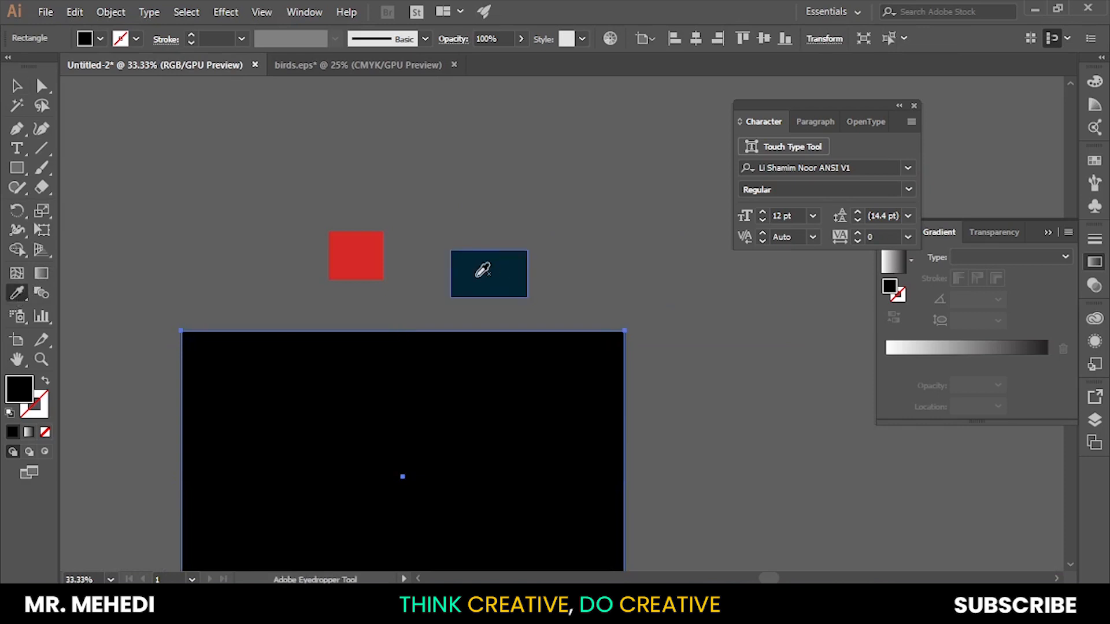
left_click(480, 273)
left_click(19, 82)
left_click(136, 136)
Send the dark blue rectangle behind the lettering and birds, and lock it as the background
scroll(407, 153, "down", 3)
left_click(411, 272)
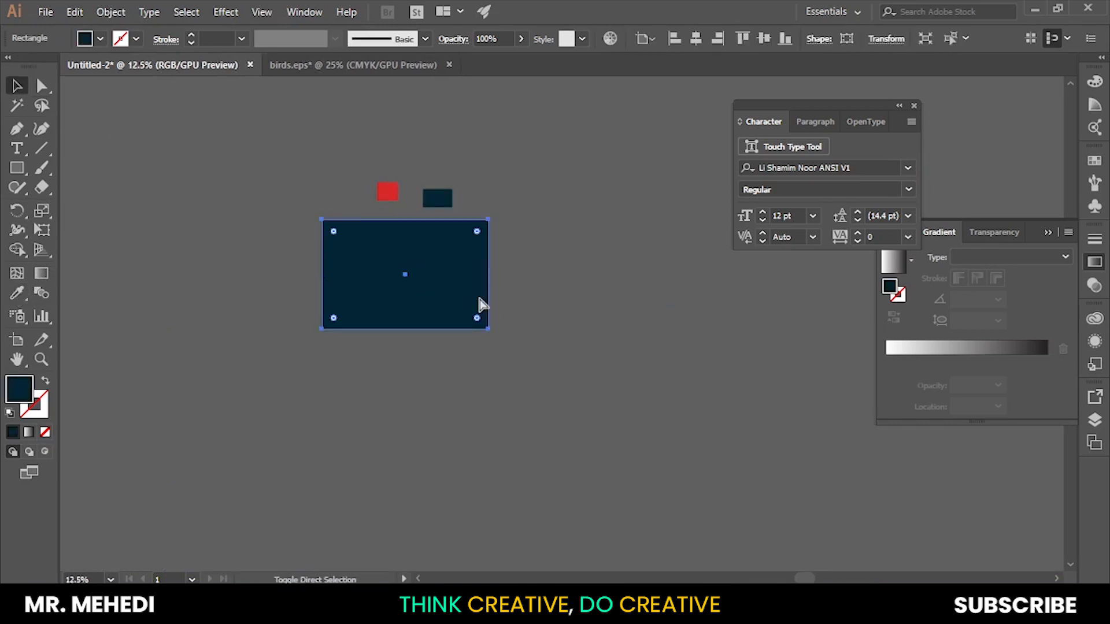
key("ctrl+shift+bracketleft")
left_click(584, 319)
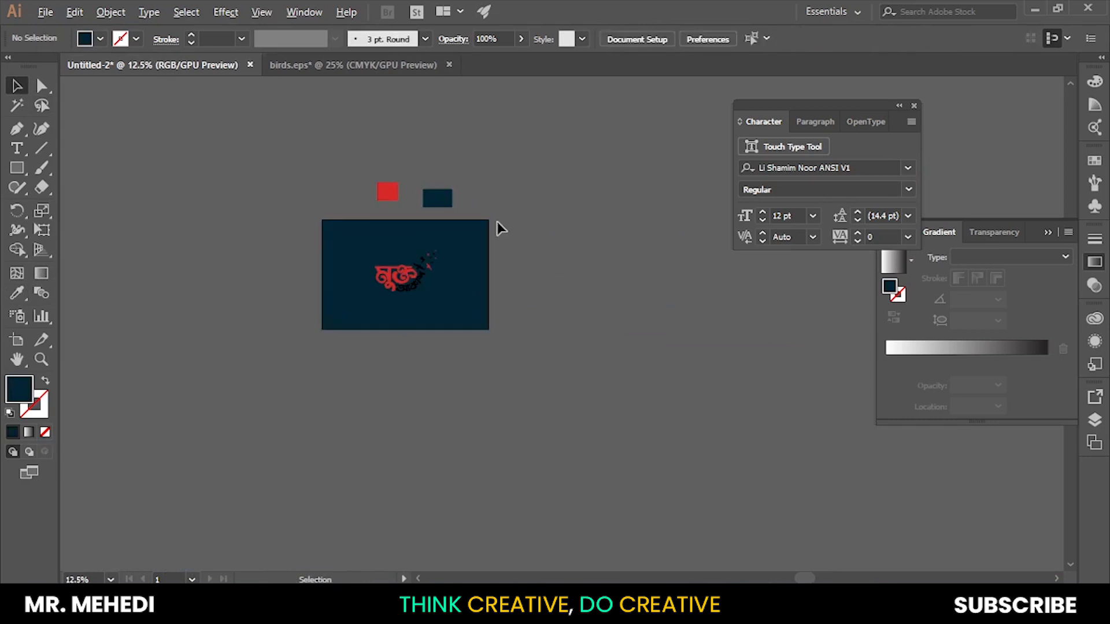
scroll(498, 221, "up", 2)
left_click(469, 273)
key("ctrl+2")
Expand the arced word "আকাশ" with both its object and fill
scroll(286, 345, "up", 2)
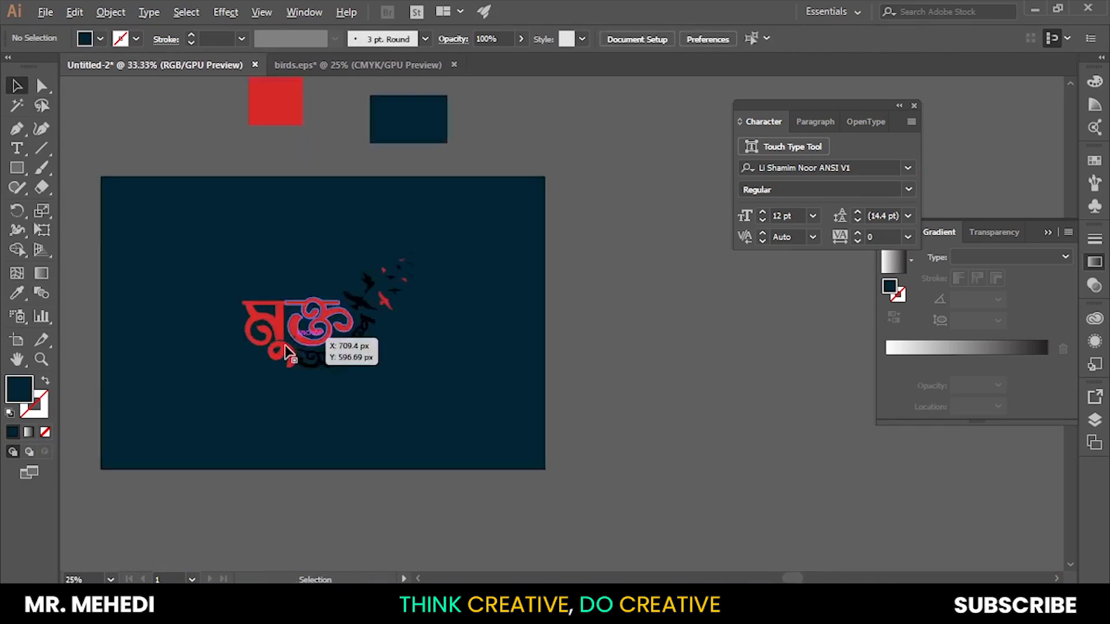
left_click(394, 366)
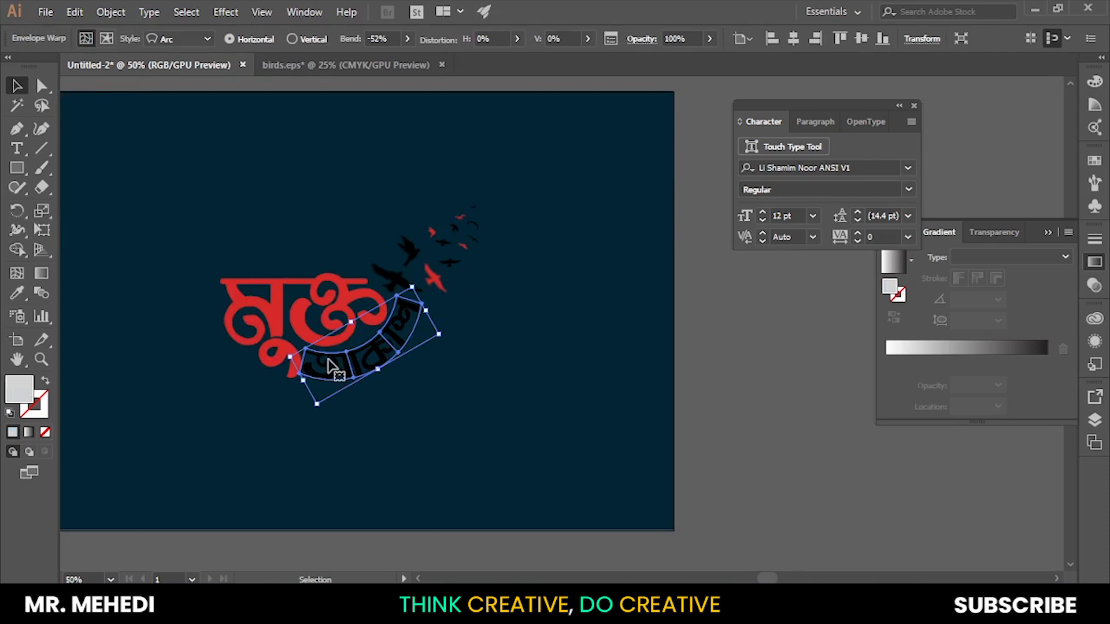
left_click(350, 405)
left_click(382, 370)
left_click(111, 11)
left_click(137, 169)
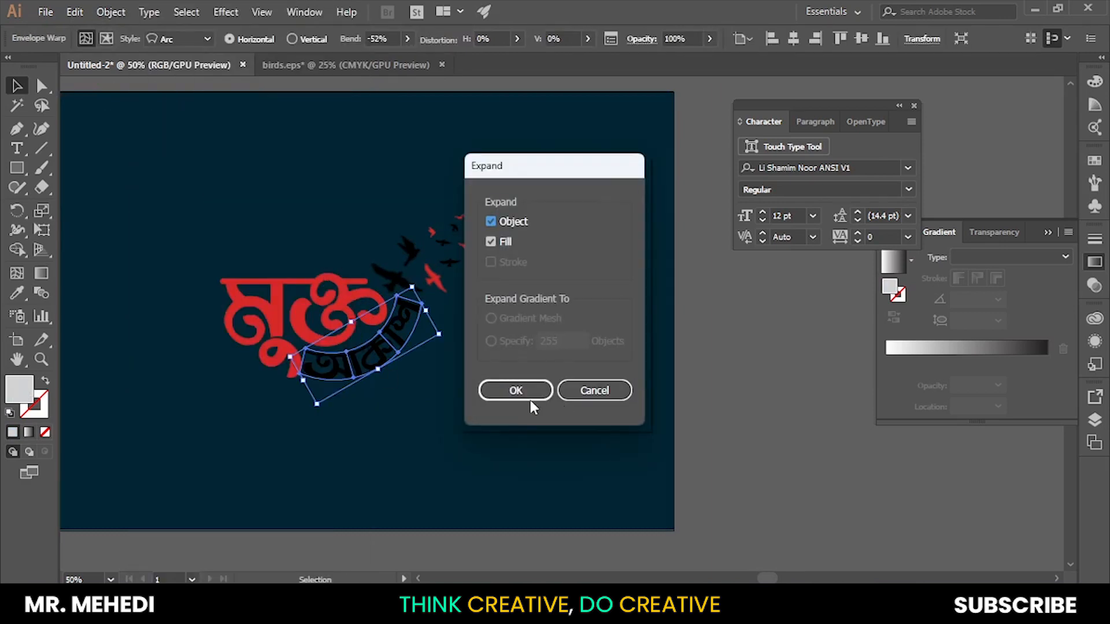
left_click(516, 390)
Fill the expanded word "আকাশ" with white and clear the selection
left_click(101, 39)
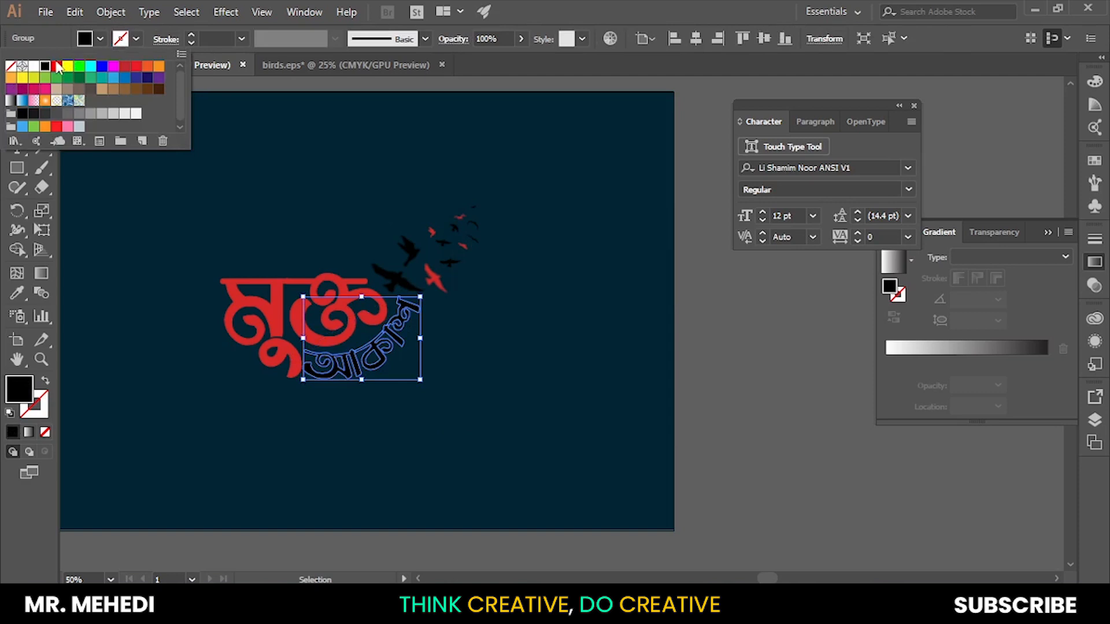
left_click(32, 66)
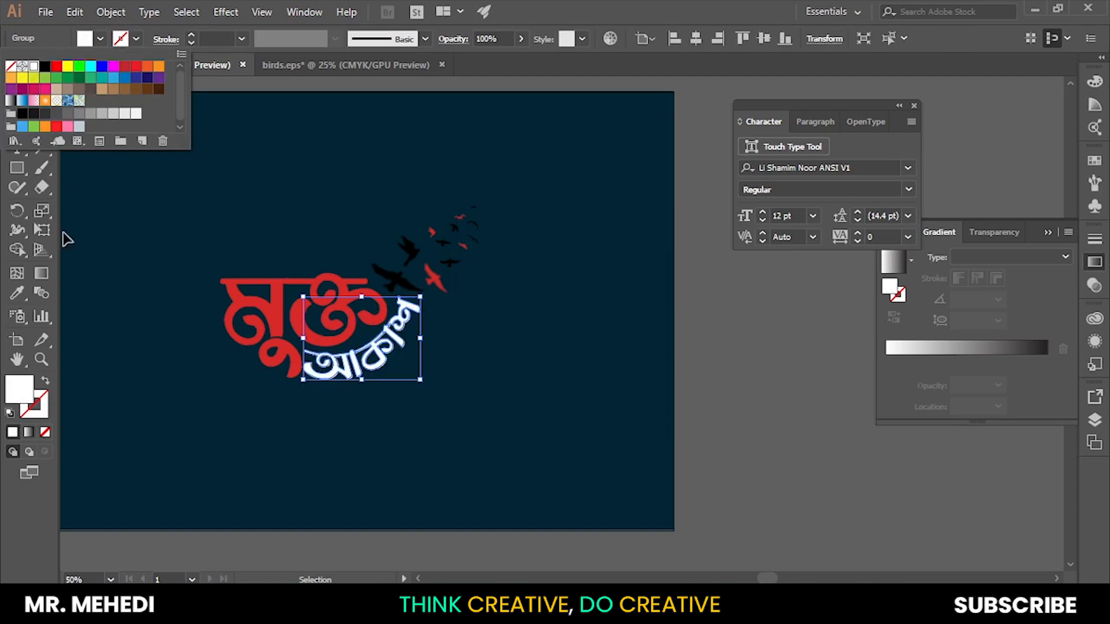
double_click(17, 389)
left_click(1004, 318)
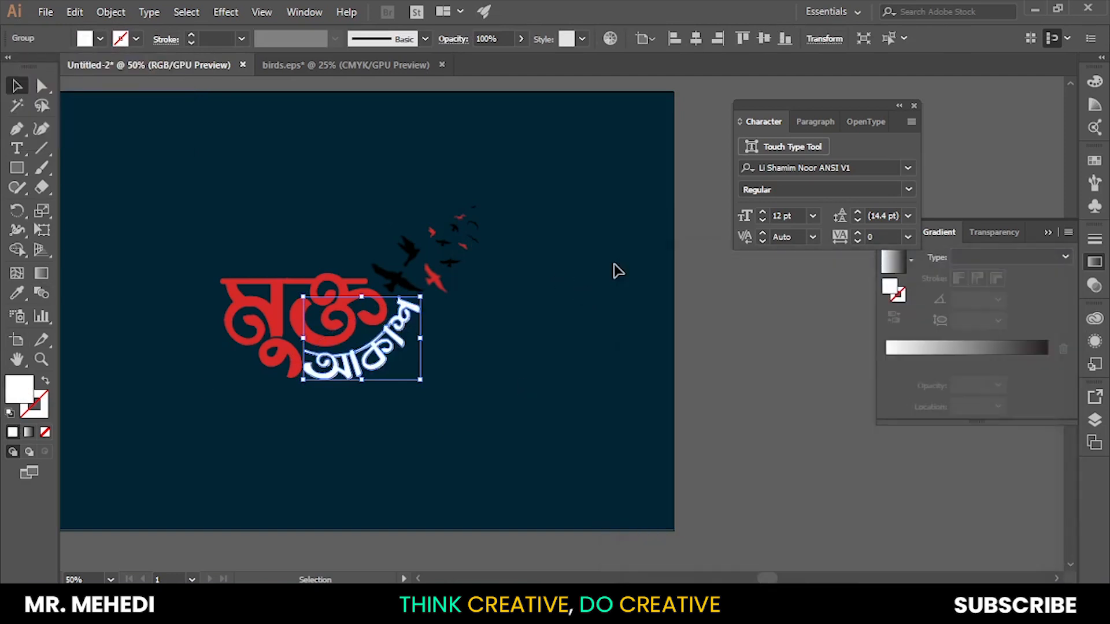
left_click(637, 282)
Isolate the bird group, recolour all the black birds white, and leave isolation
scroll(528, 329, "down", 1)
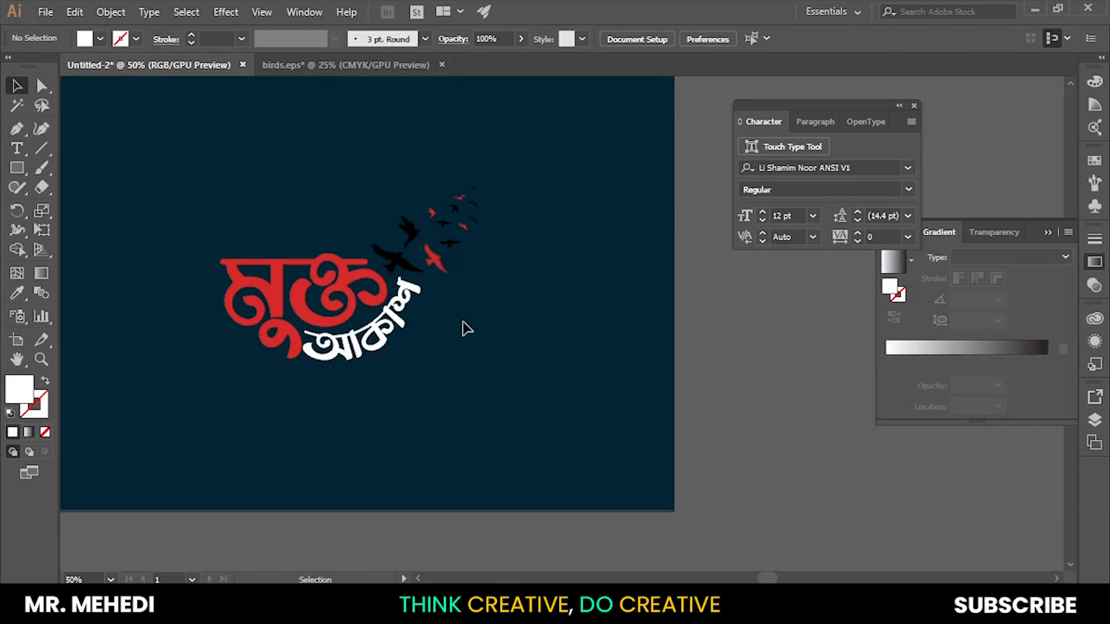
scroll(452, 216, "up", 2)
left_click(368, 255)
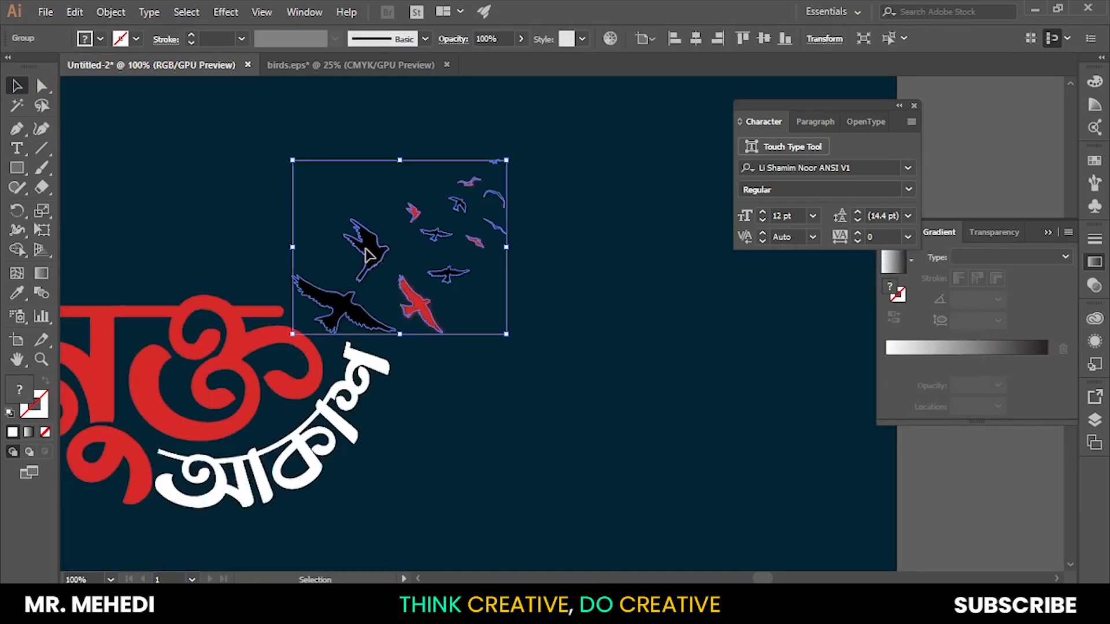
double_click(368, 254)
left_click(375, 246)
left_click(335, 303, "shift")
left_click(433, 276, "shift")
left_click(435, 234, "shift")
left_click(496, 230, "shift")
left_click(494, 200, "shift")
left_click(496, 162, "shift")
left_click(465, 203, "shift")
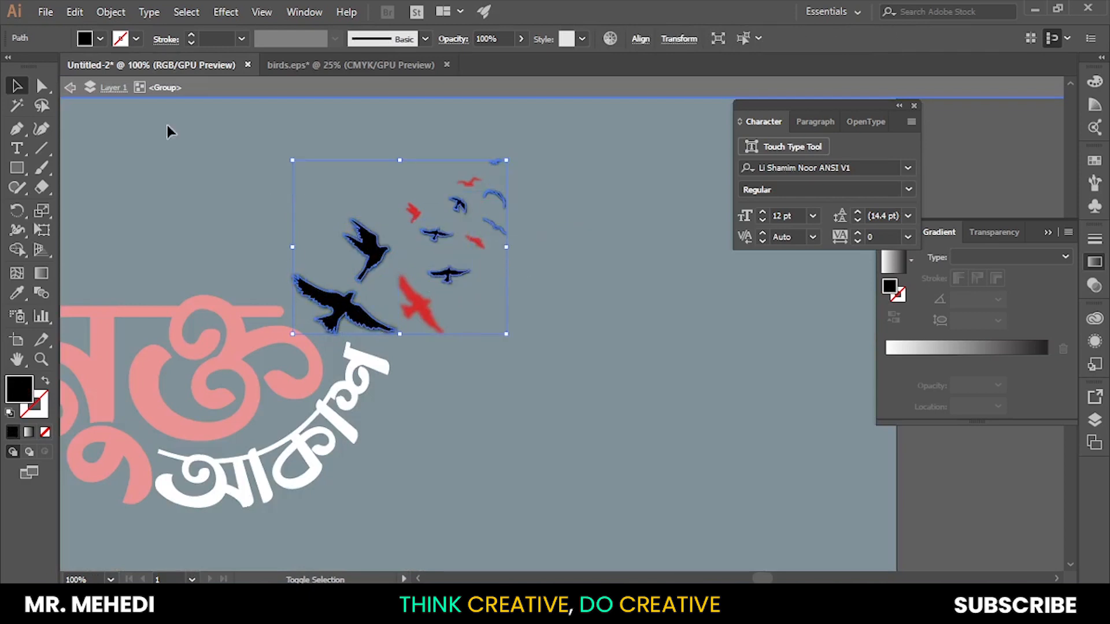
left_click(101, 39)
left_click(30, 68)
double_click(239, 174)
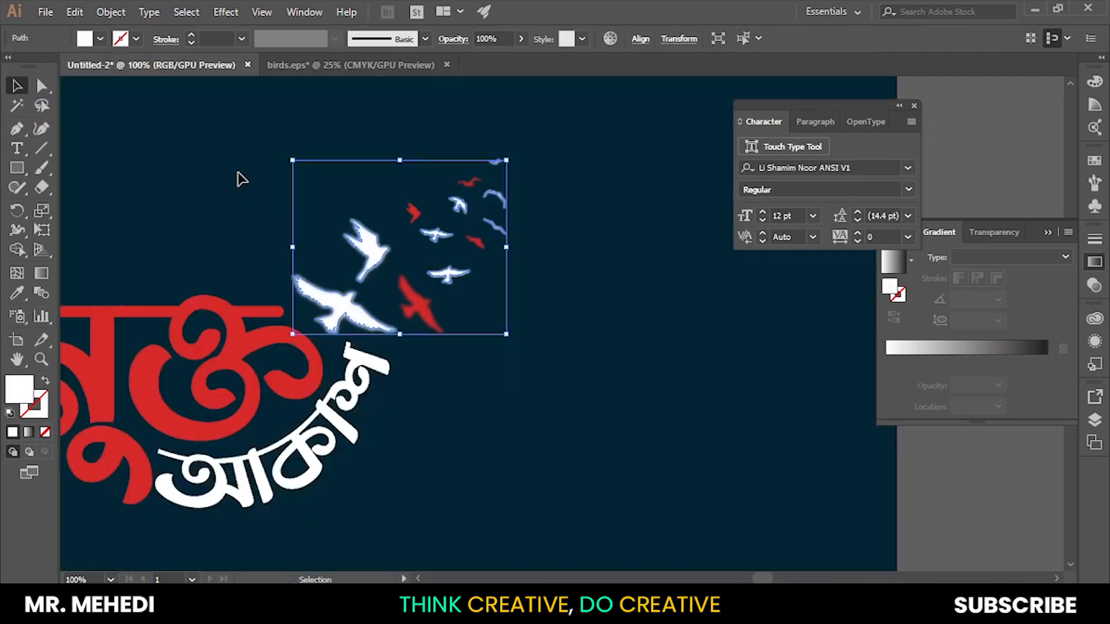
Examine the lettering and birds against the dark blue background
scroll(316, 340, "down", 2)
scroll(321, 341, "down", 2)
scroll(549, 372, "down", 2)
scroll(460, 368, "down", 1)
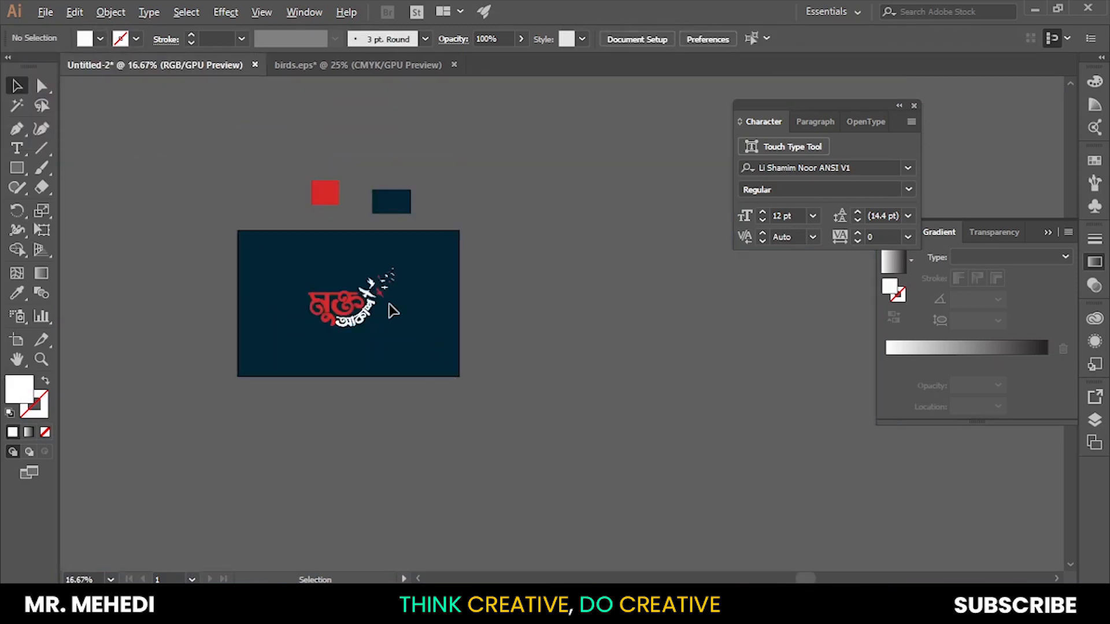
scroll(390, 306, "up", 2)
scroll(393, 311, "up", 1)
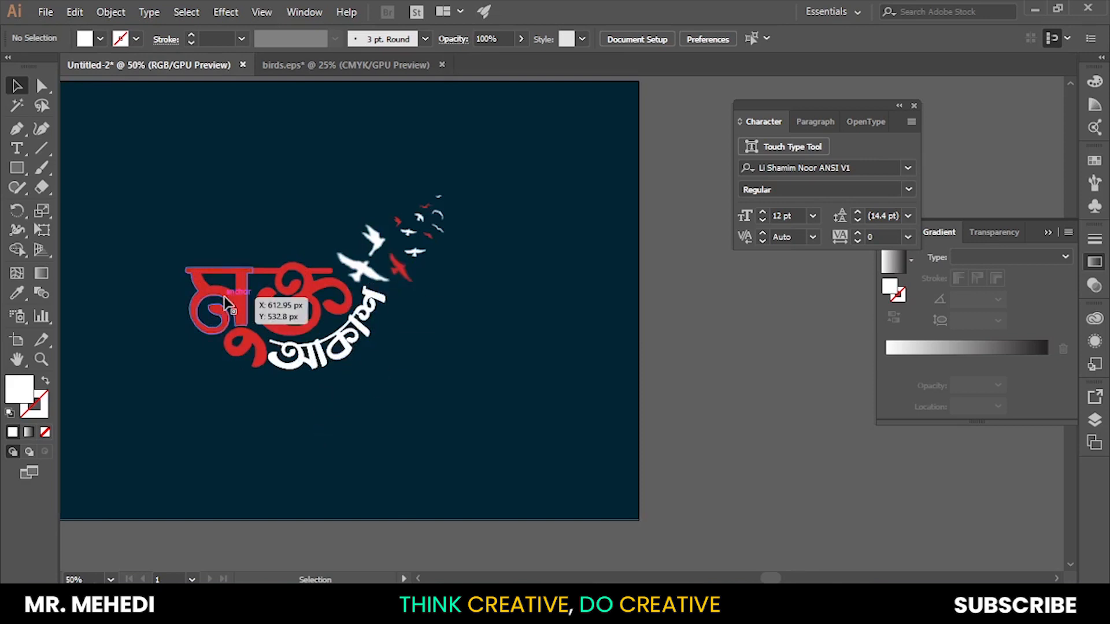
left_click(209, 318)
left_click(380, 365)
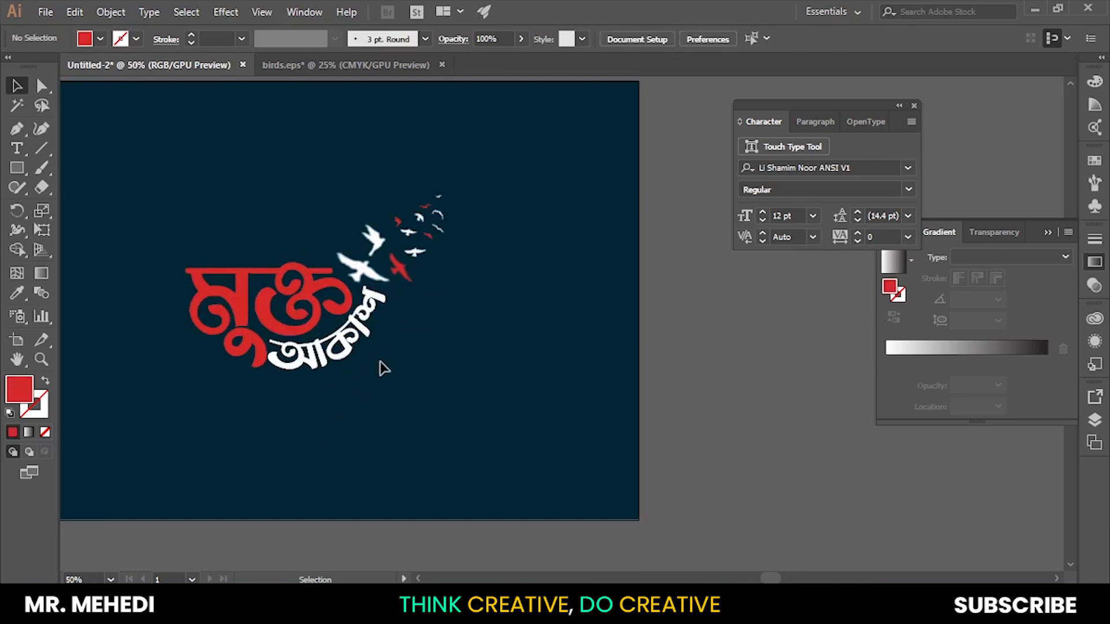
left_click(378, 247)
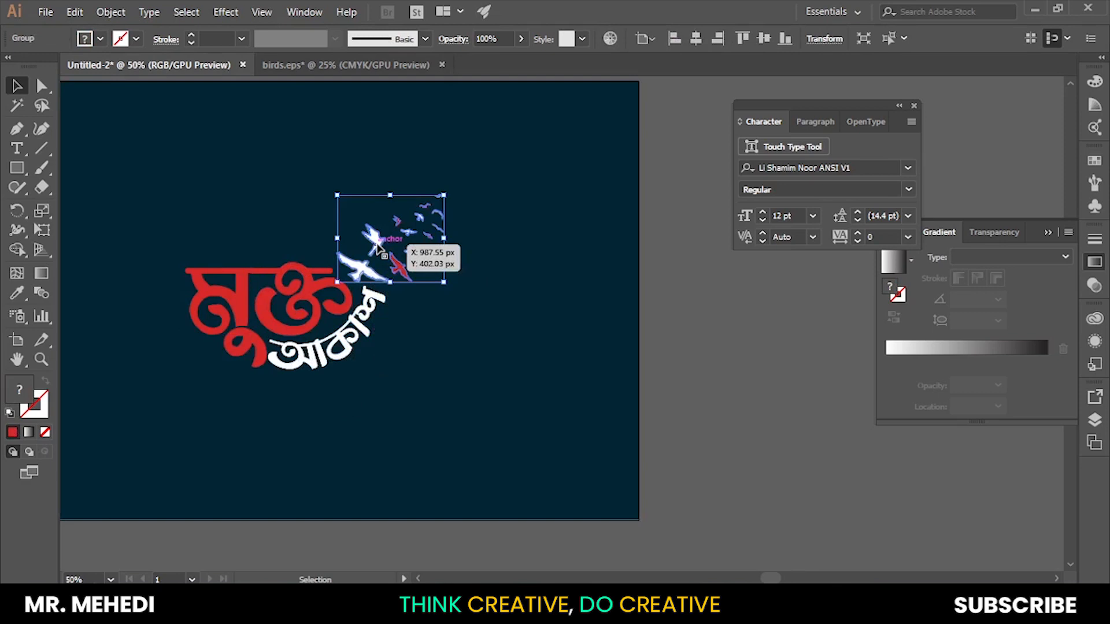
left_click(356, 248)
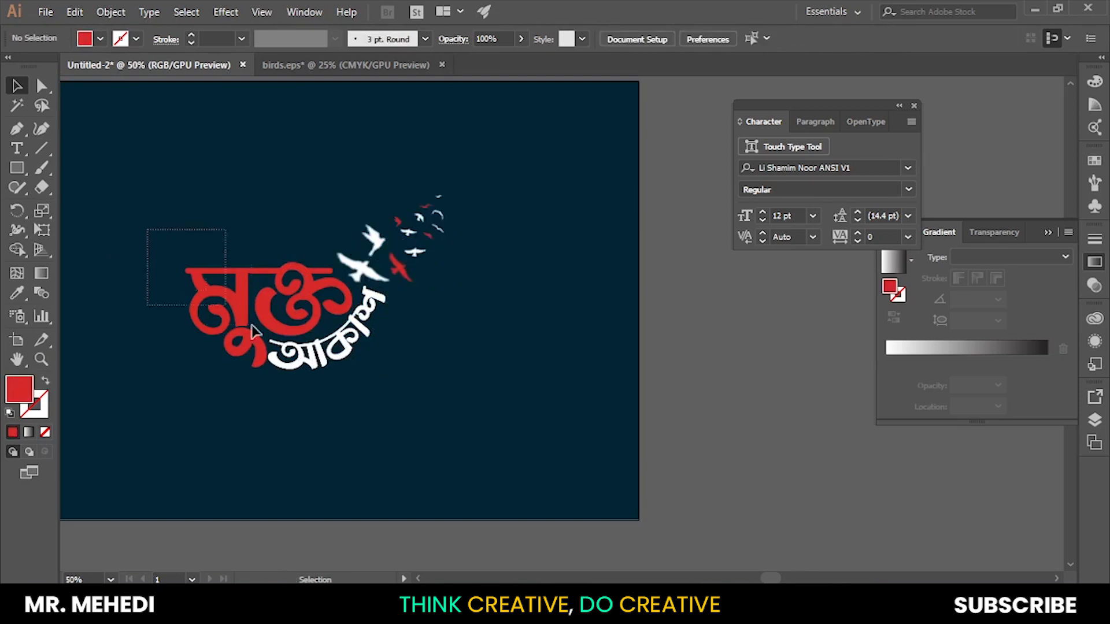
Apply a Multiply drop shadow to both words with 75% opacity, 7 px X and Y offsets and 5 px blur
left_click_drag(252, 325, 442, 399)
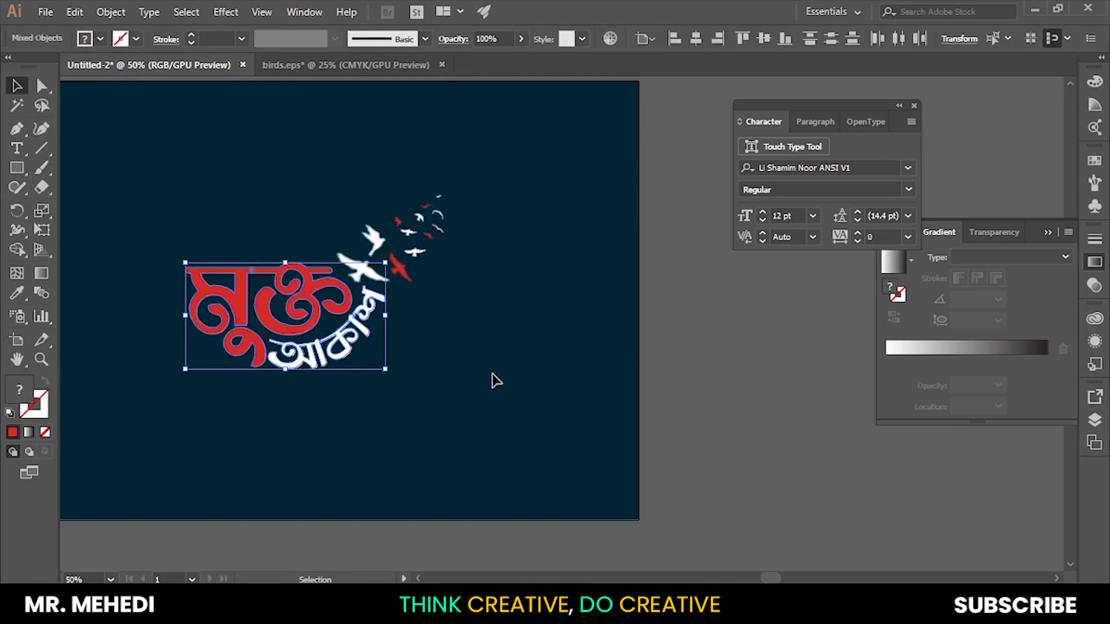
left_click(226, 12)
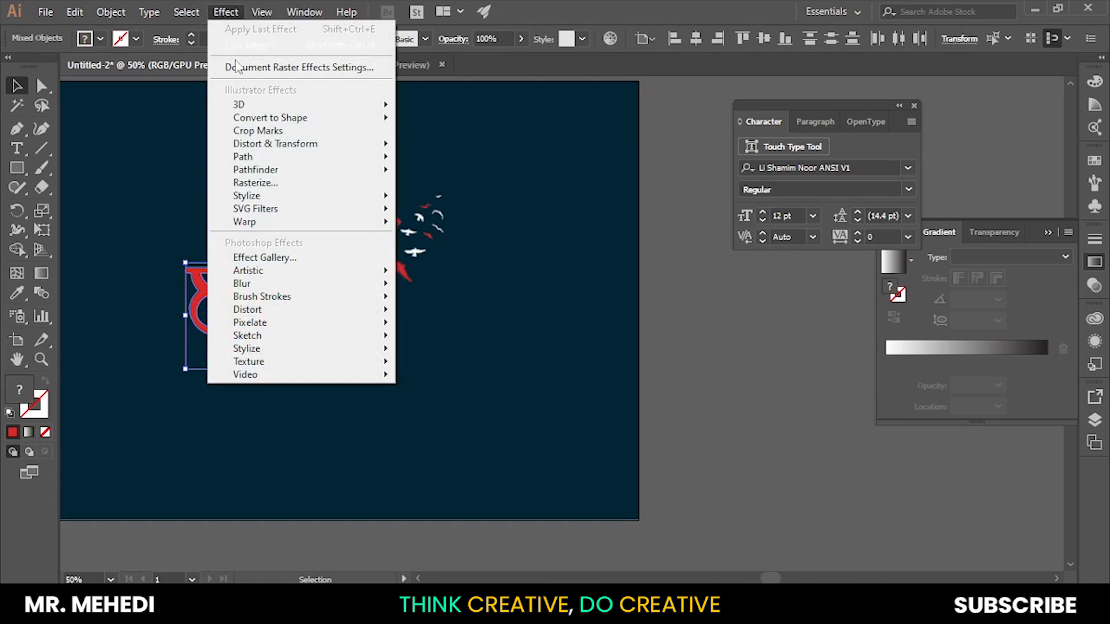
mouse_move(249, 195)
left_click(456, 196)
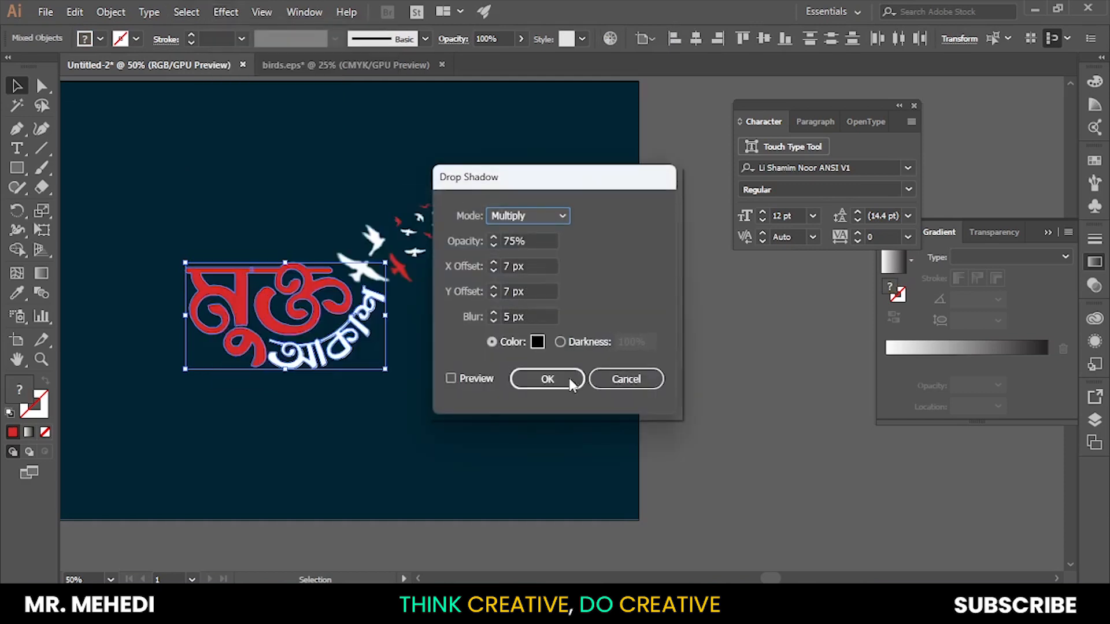
left_click(466, 379)
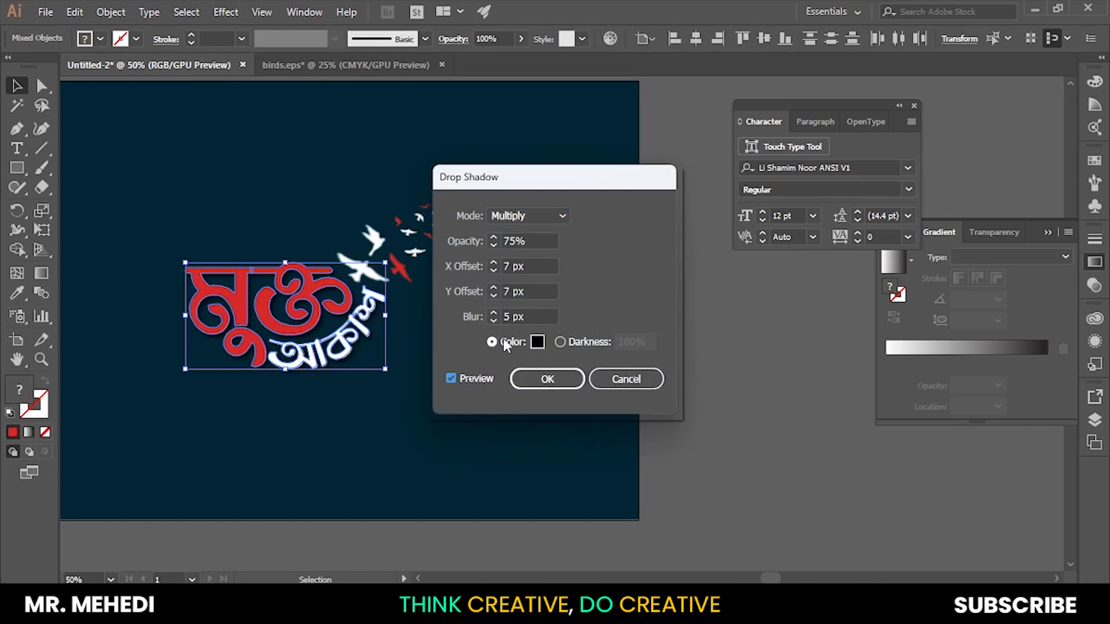
left_click(547, 378)
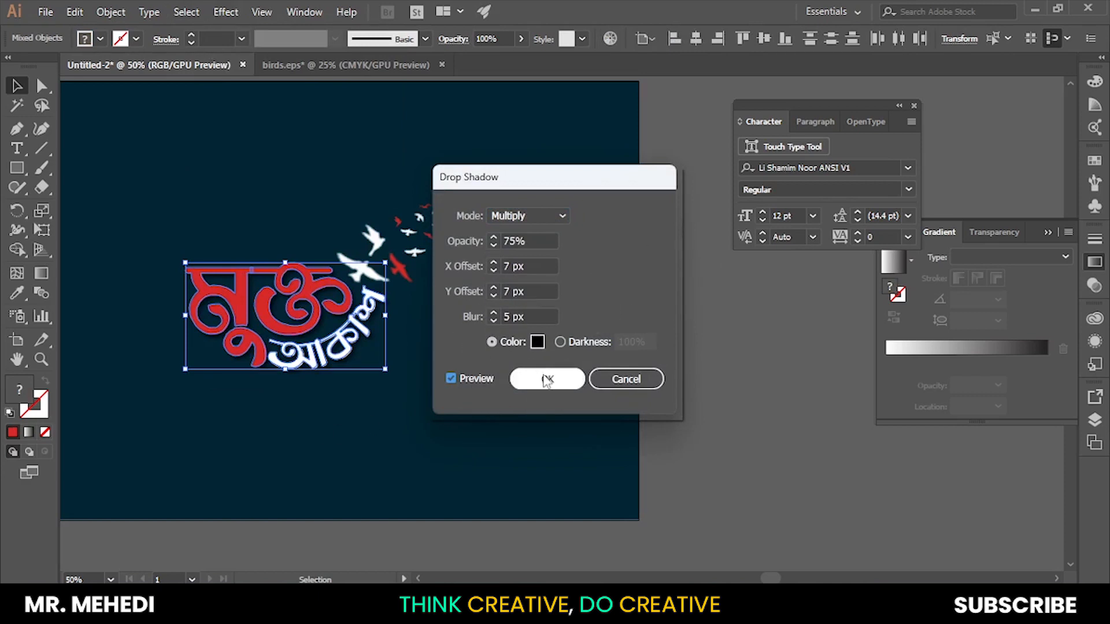
left_click(547, 380)
left_click(480, 439)
Draw a closed Pen tool shape over the upper opening of the letter "ম", overlapping the surrounding red strokes
scroll(367, 446, "up", 3)
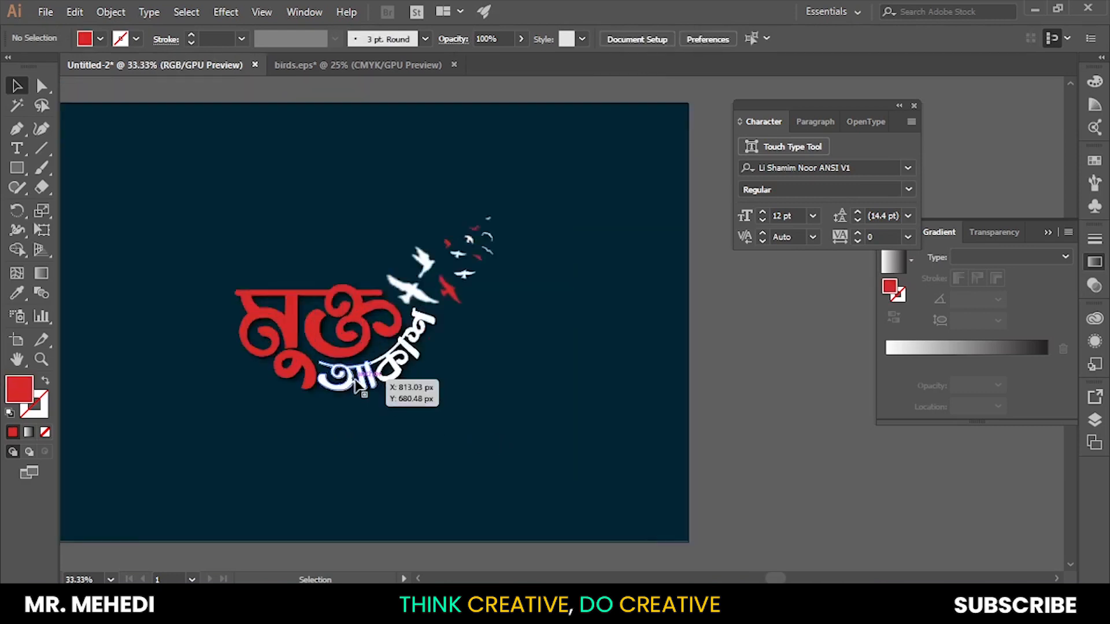
scroll(208, 326, "up", 2)
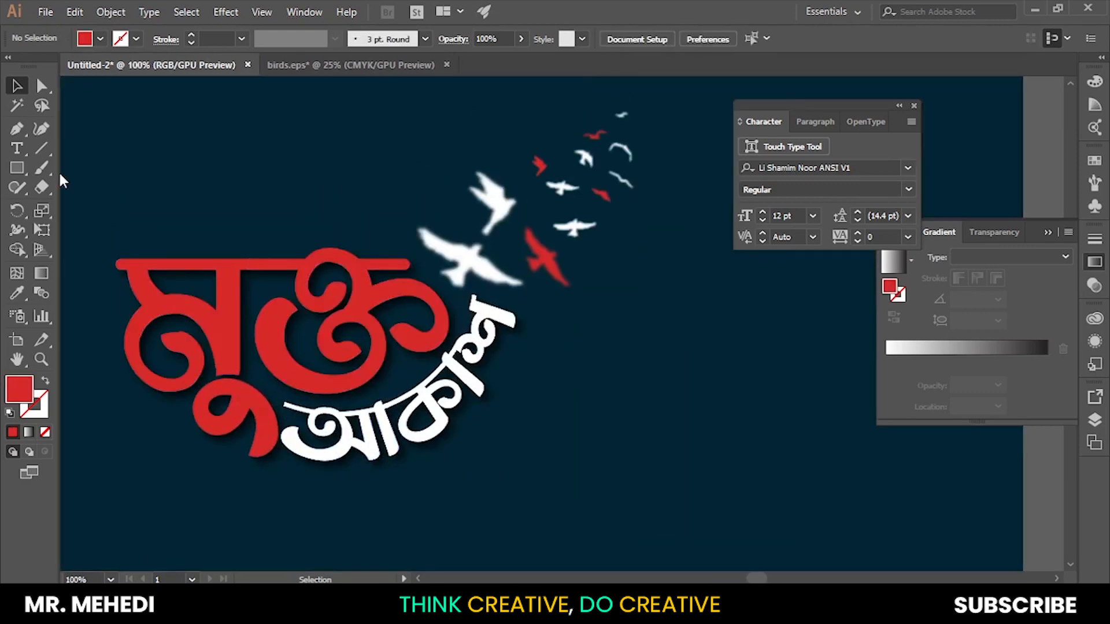
left_click(18, 129)
scroll(156, 310, "up", 2)
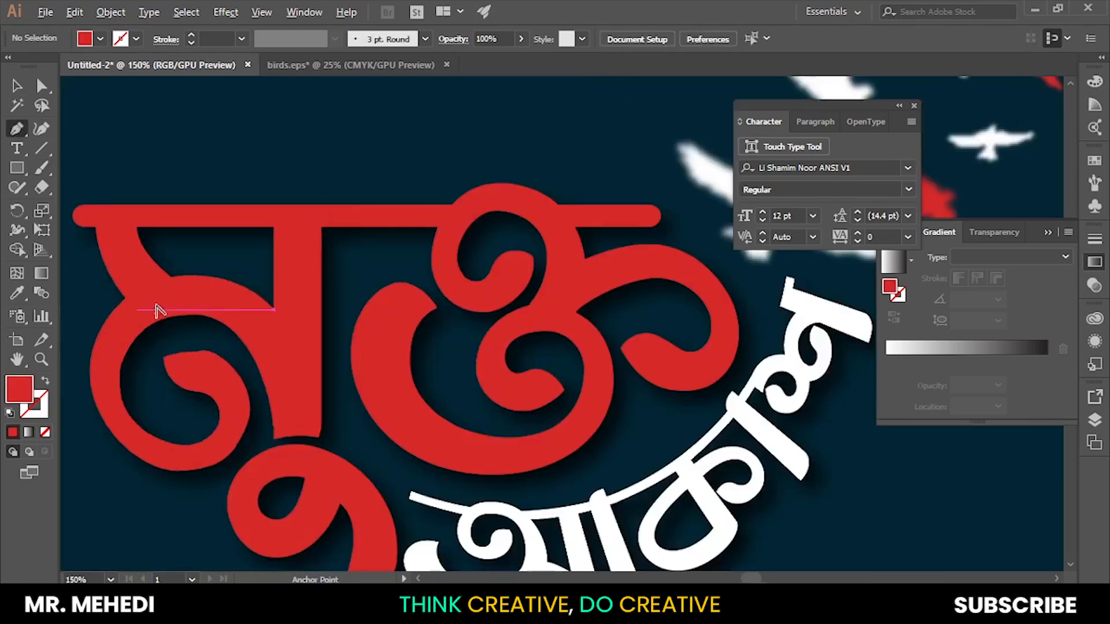
left_click(114, 212)
left_click(291, 212)
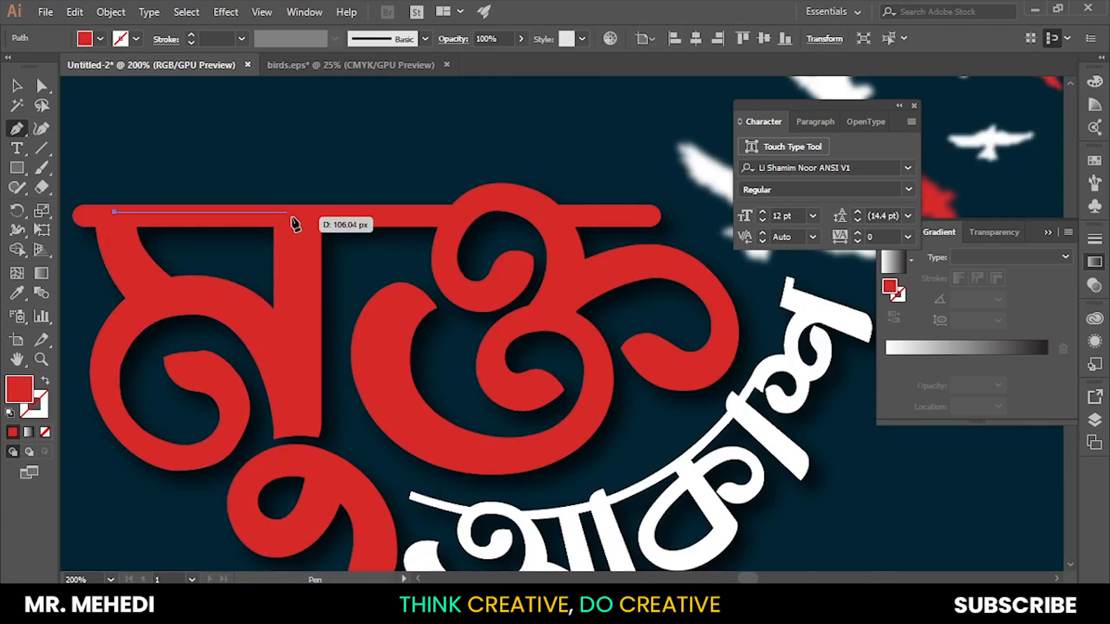
left_click(292, 329, "shift")
left_click_drag(195, 292, 173, 295)
left_click(146, 285)
left_click(115, 212)
left_click(16, 86)
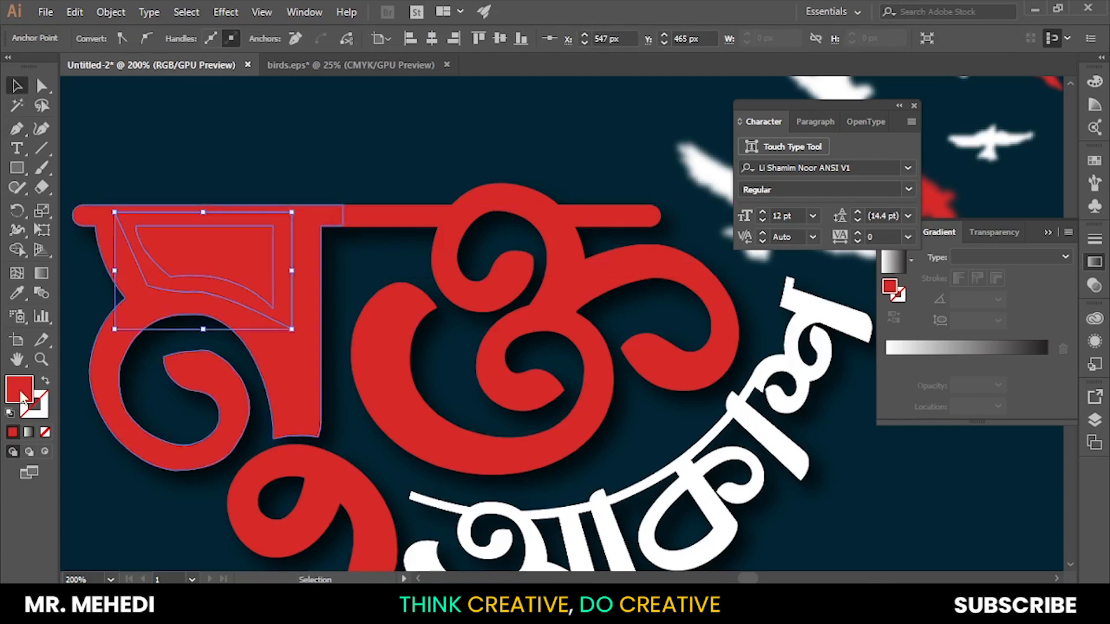
Fill the new shape over the letter "ম" with the near-white colour FCFCFC
double_click(21, 397)
left_click(635, 312)
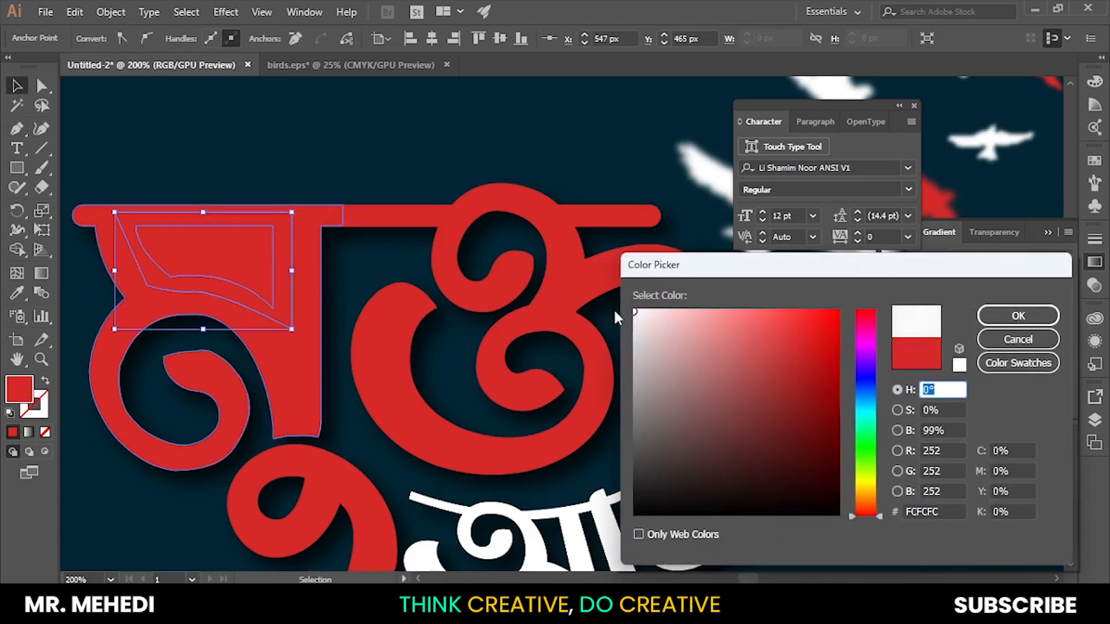
left_click(1019, 316)
scroll(432, 322, "down", 3)
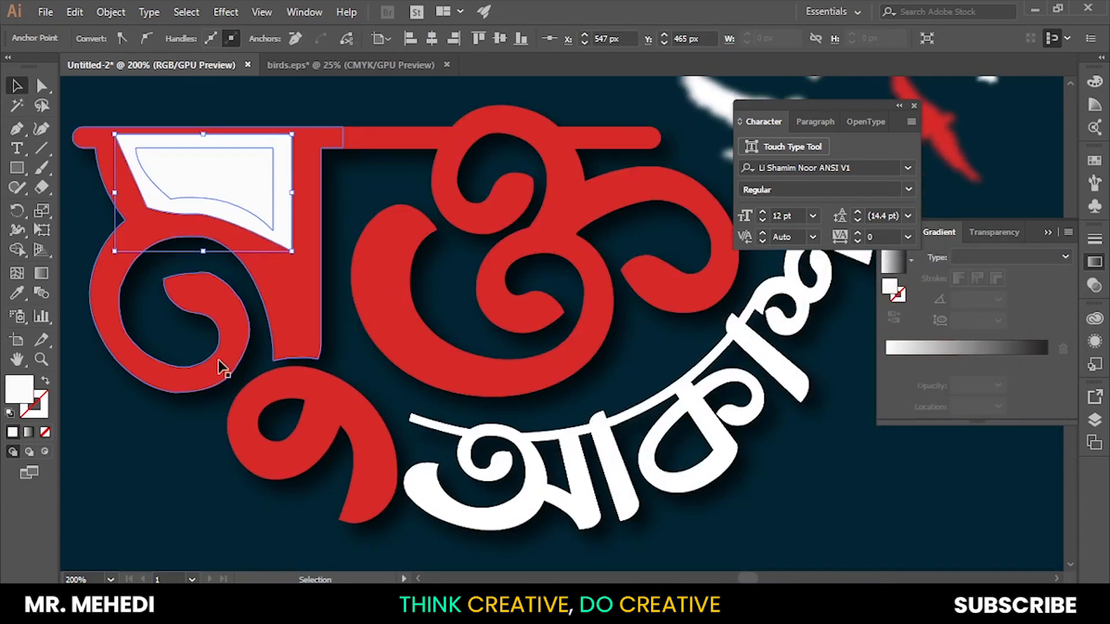
Draw a closed, curved near-white Pen tool shape over the round opening of the "ু" sign below the letter "ম"
left_click(17, 129)
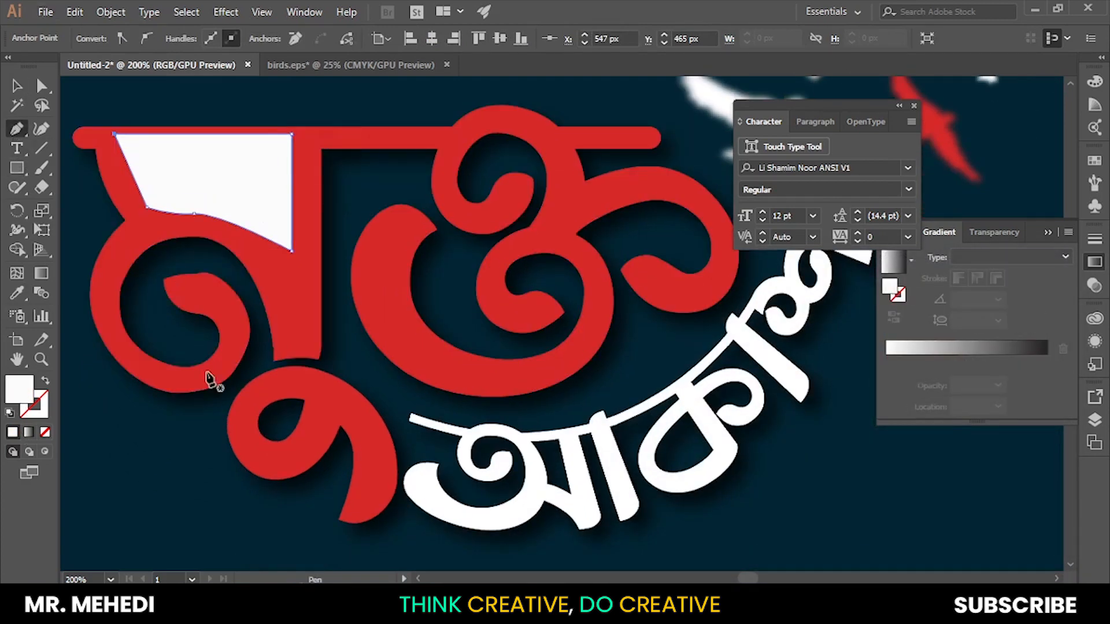
left_click(313, 392)
left_click_drag(258, 451, 297, 506)
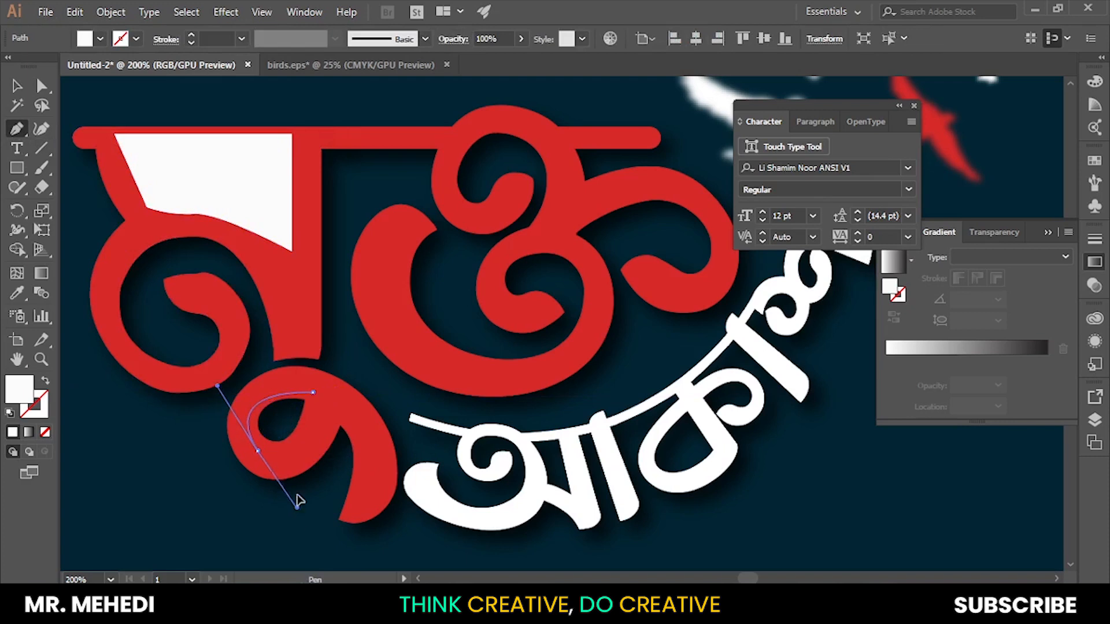
left_click_drag(312, 392, 299, 368)
left_click(16, 90)
Draw a closed near-white Pen tool shape over the opening of the letter "ক" in "আকাশ", overlapping its surrounding strokes
scroll(363, 345, "down", 2)
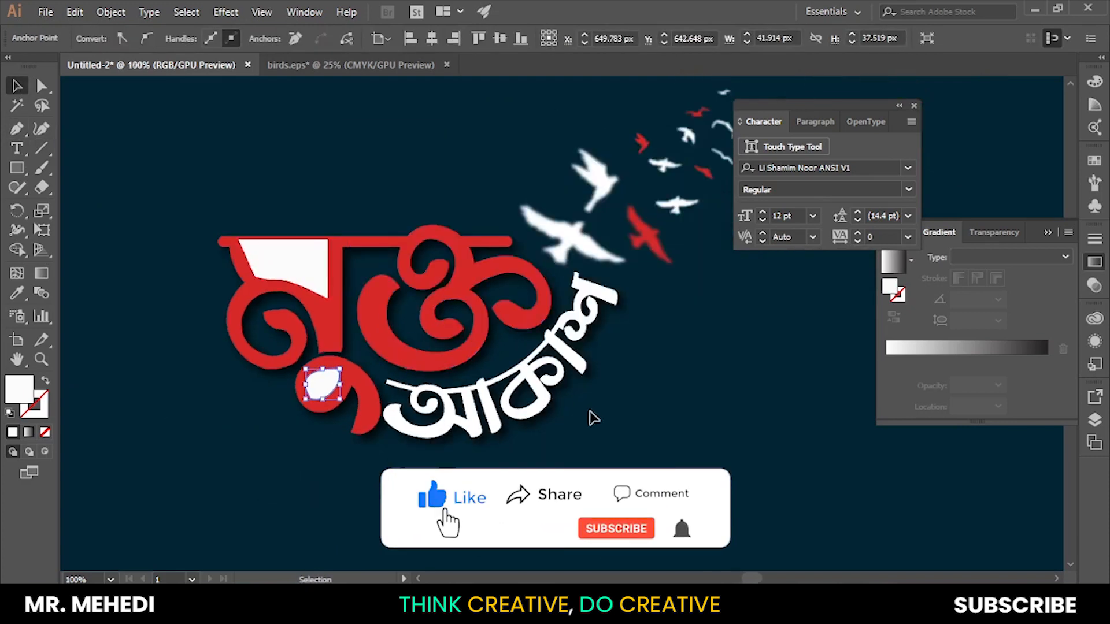
scroll(475, 358, "down", 1)
scroll(477, 365, "up", 3)
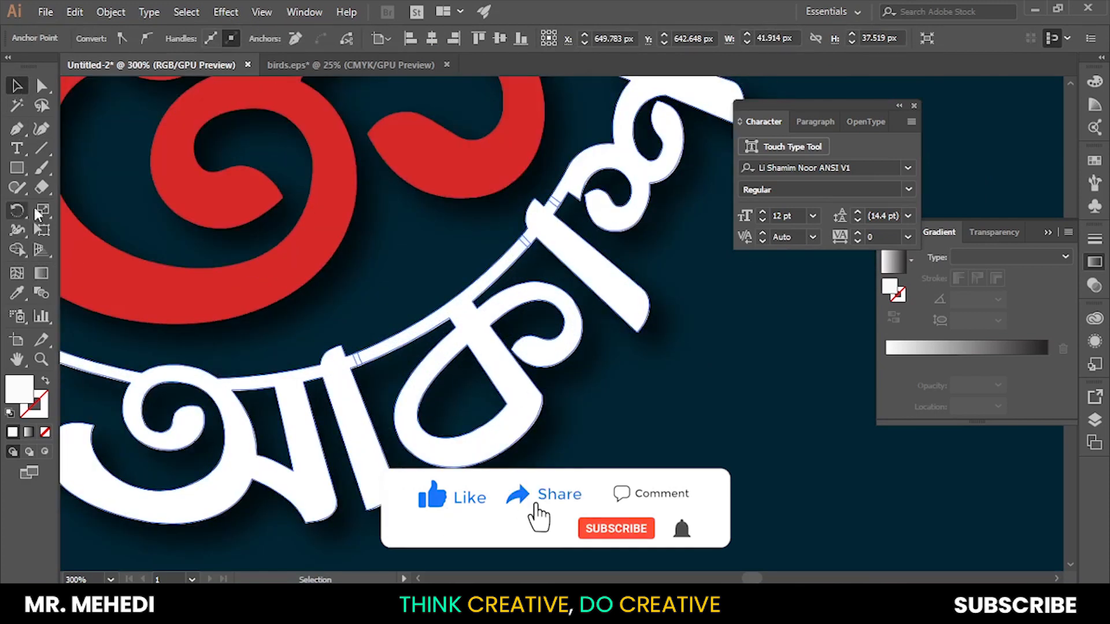
left_click(16, 128)
left_click_drag(471, 332, 509, 377)
left_click(525, 403)
left_click_drag(442, 444, 408, 440)
left_click_drag(470, 333, 555, 268)
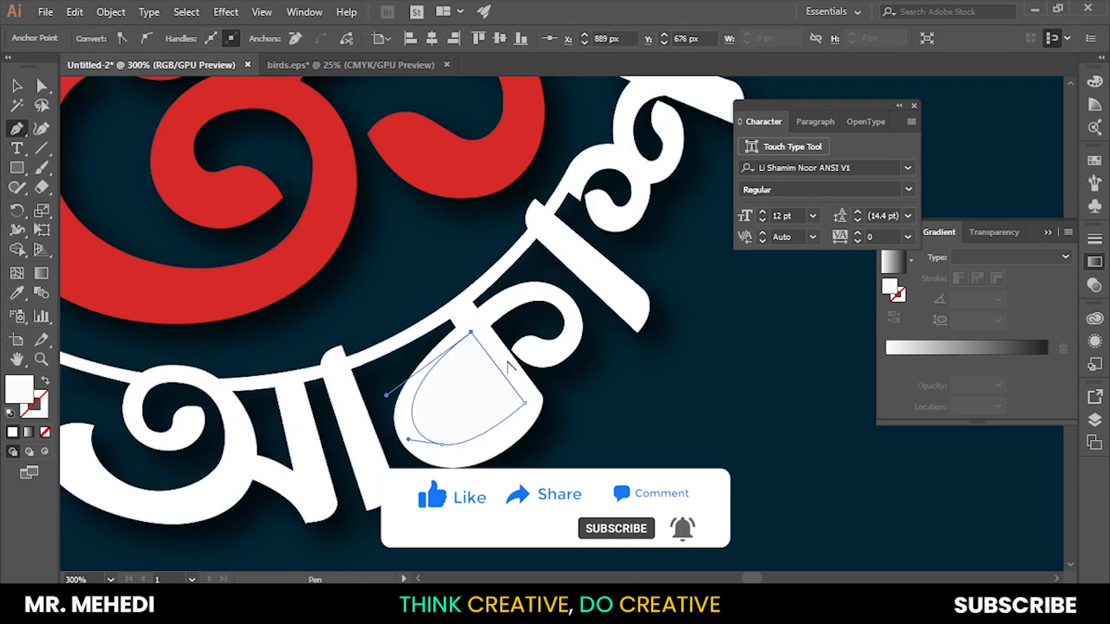
Select the three near-white opening shapes over "ম", "ু" and "ক" and send them to the back
key("ctrl+1")
key("v")
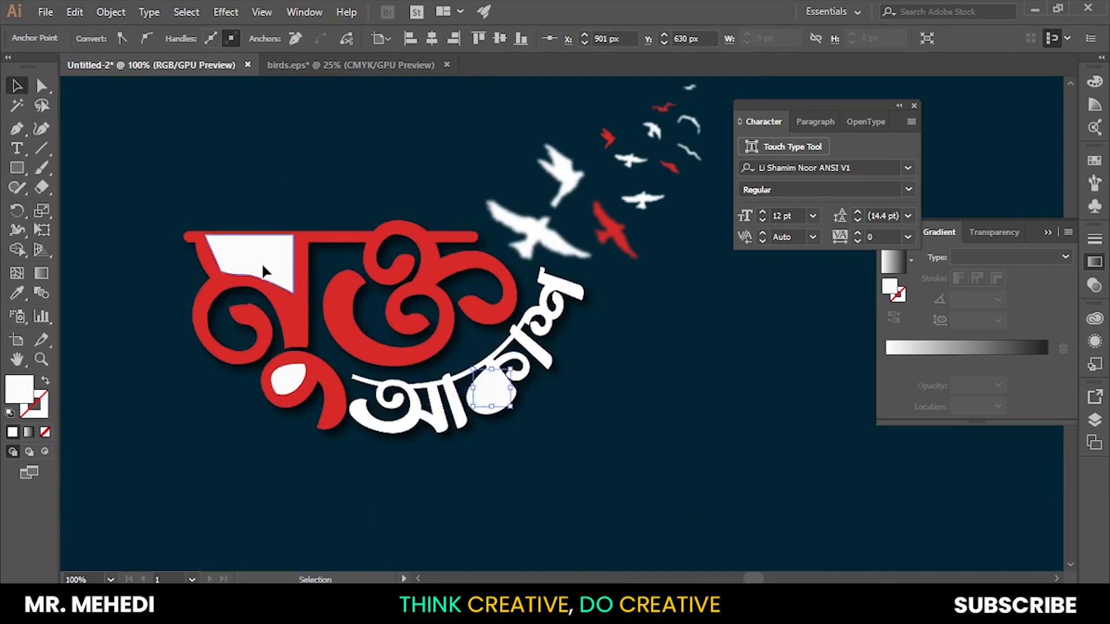
left_click(263, 271)
left_click(489, 392, "shift")
right_click(489, 389)
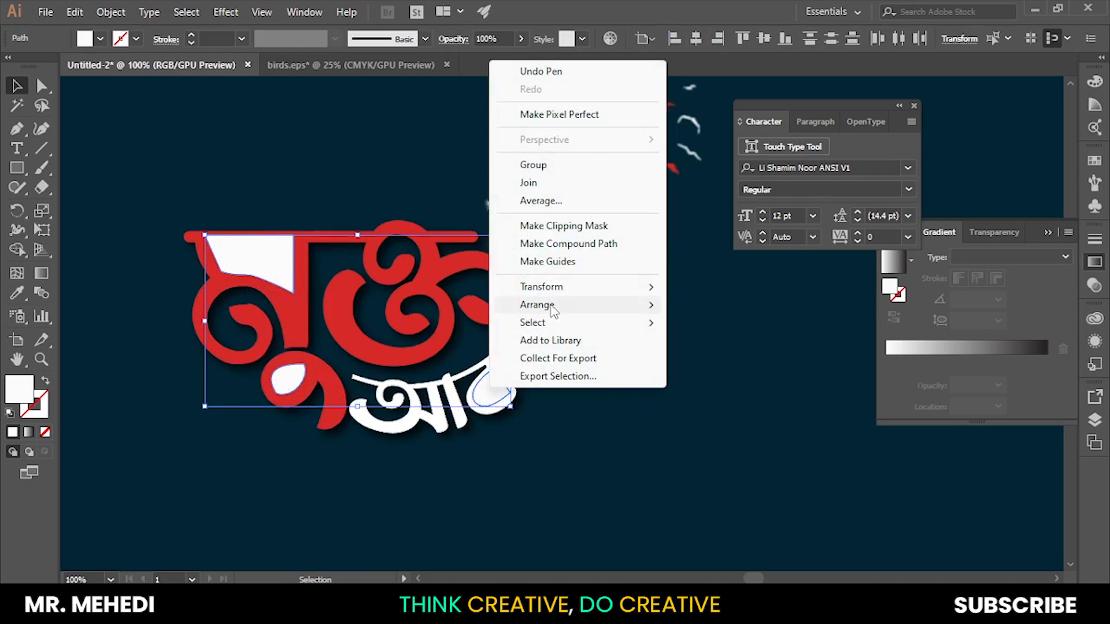
mouse_move(551, 308)
left_click(730, 359)
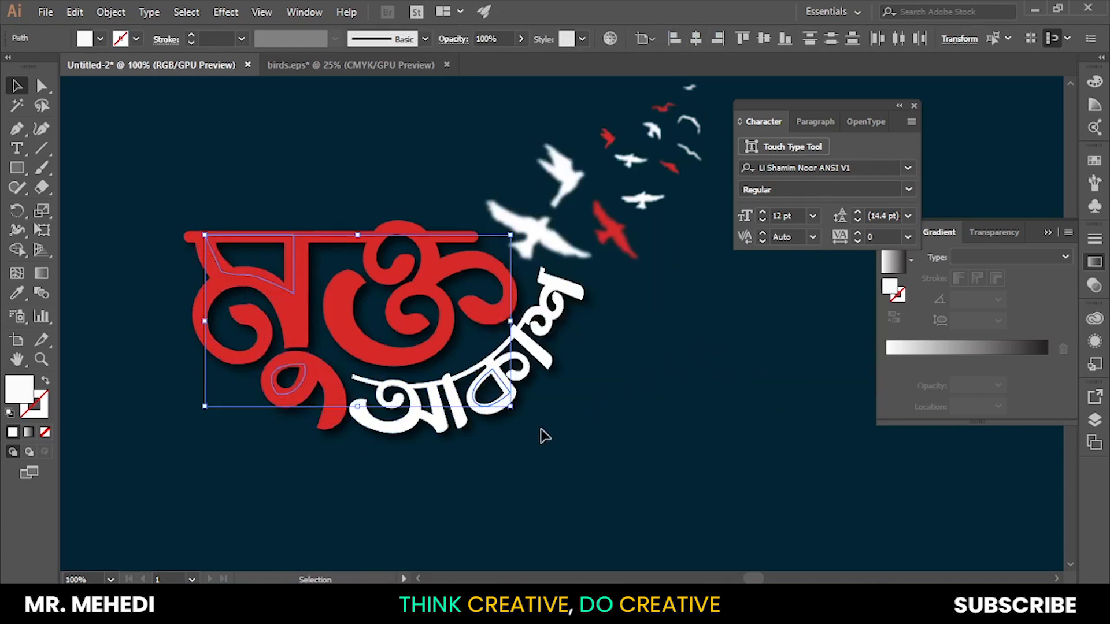
Unlock all objects and send the dark blue background rectangle to the back, behind the white opening shapes
scroll(541, 429, "down", 3)
left_click(212, 158)
key("ctrl+alt+2")
left_click(210, 157)
left_click(290, 271)
right_click(290, 270)
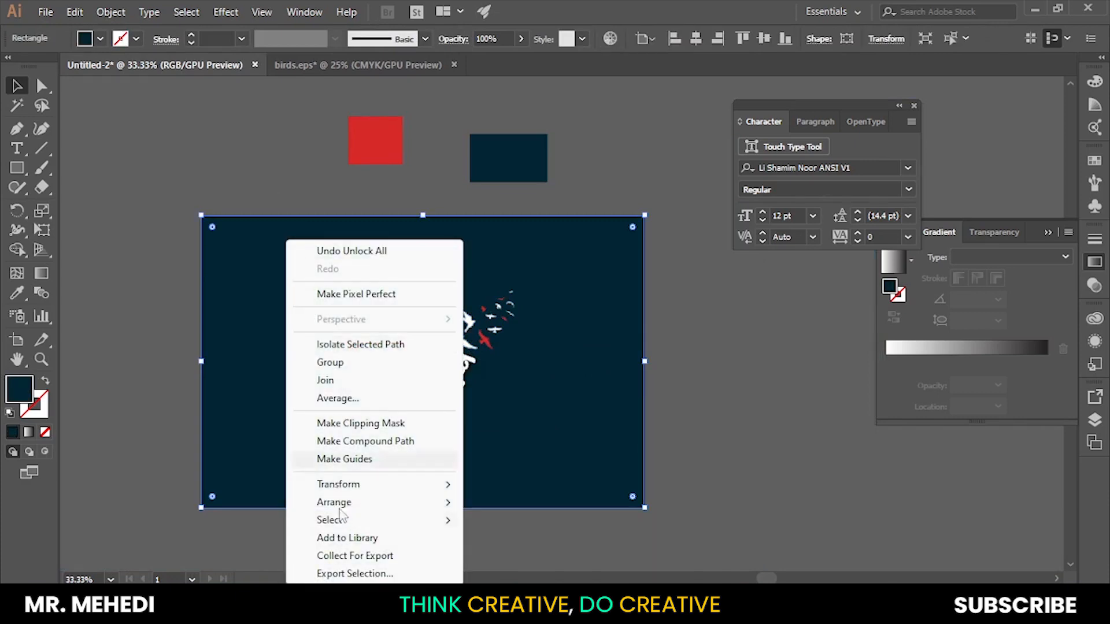
mouse_move(370, 504)
left_click(550, 560)
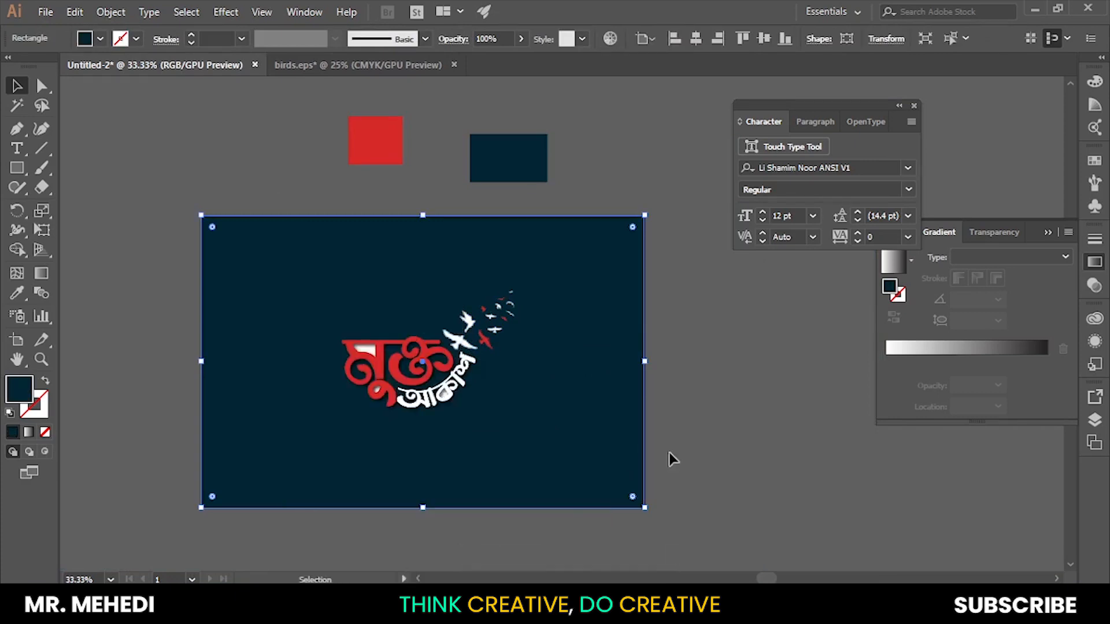
left_click(737, 413)
Ungroup the lettering and birds artwork and recolour the opening shape of the letter "ক" red
scroll(488, 395, "up", 3)
scroll(467, 391, "down", 2)
scroll(337, 404, "up", 1)
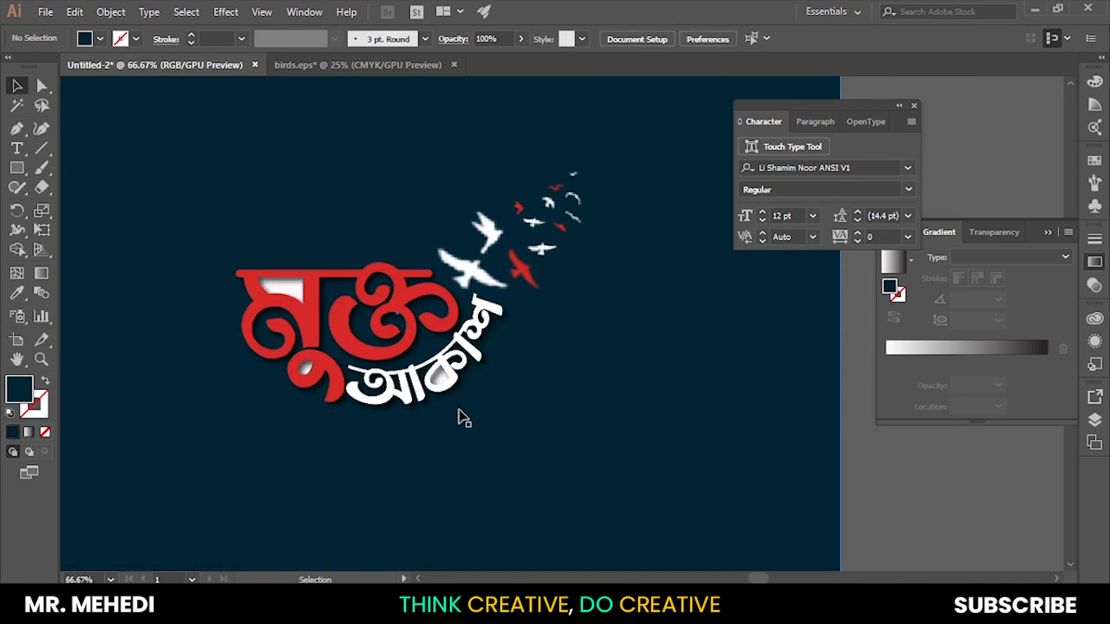
scroll(501, 402, "down", 3)
scroll(273, 392, "up", 2)
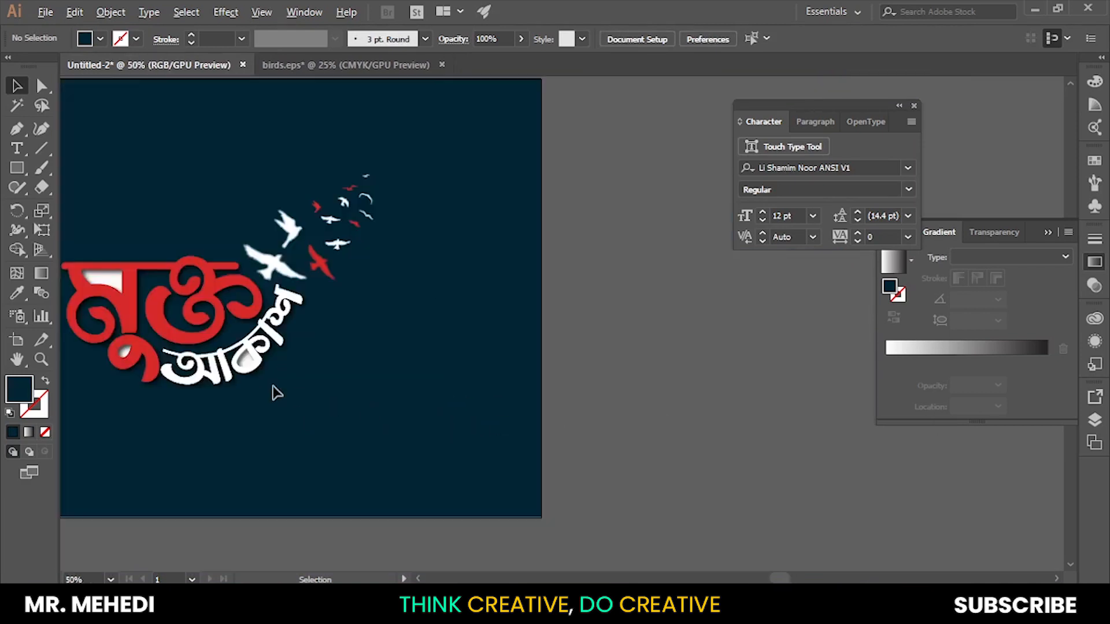
left_click(245, 367)
right_click(238, 360)
left_click(297, 236)
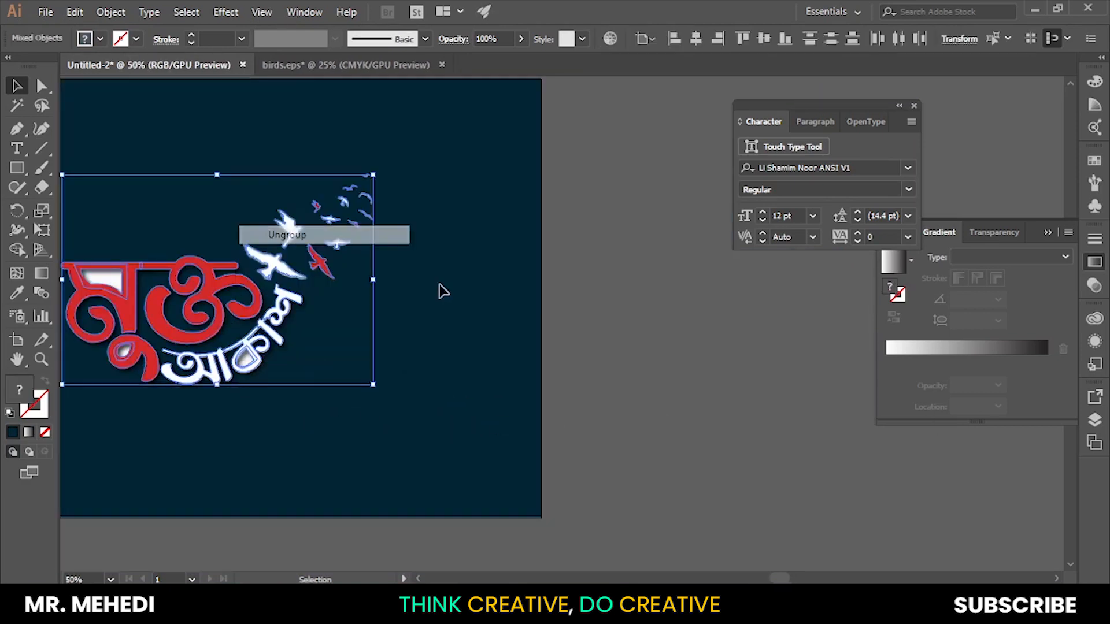
left_click(440, 285)
scroll(177, 358, "up", 1)
scroll(879, 488, "down", 1)
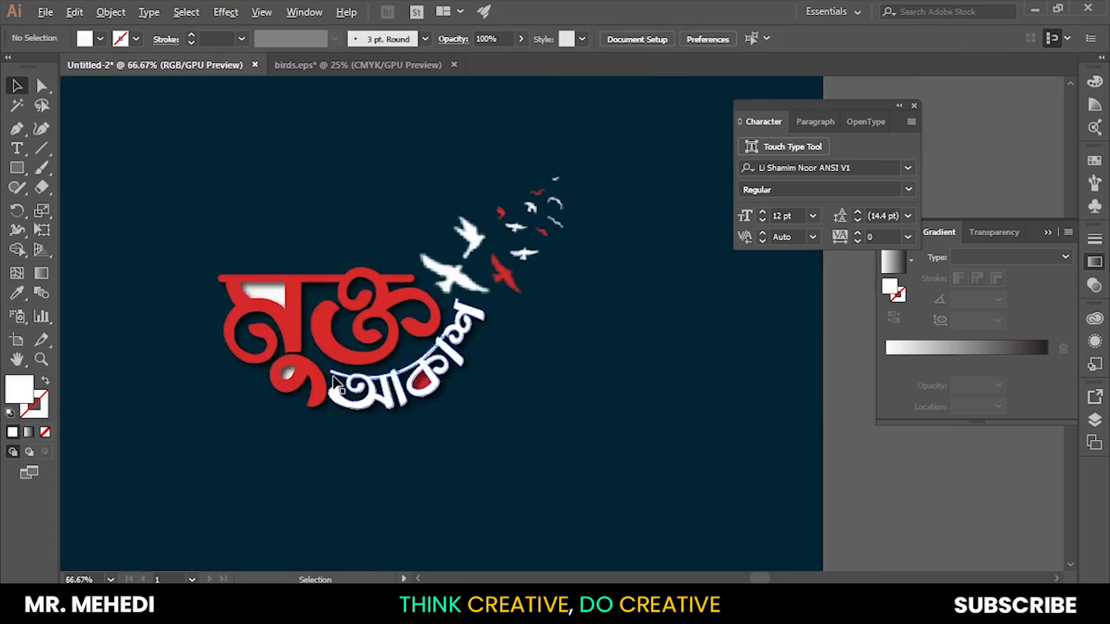
Examine the finished lettering and birds on the dark blue background, both close up and as a whole
scroll(778, 418, "up", 2)
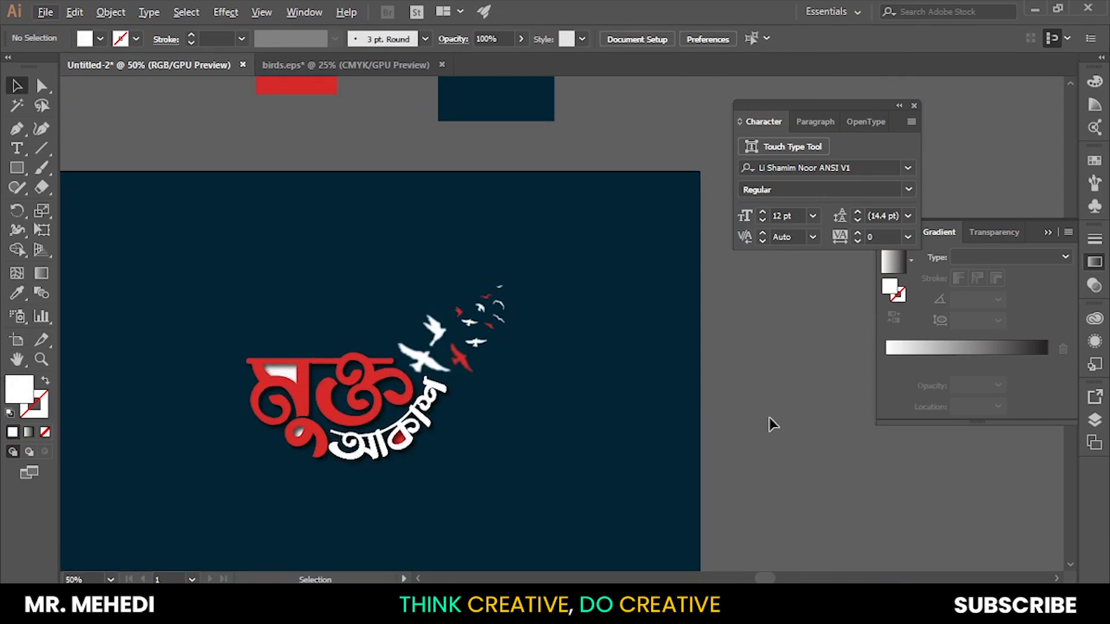
scroll(773, 425, "down", 2)
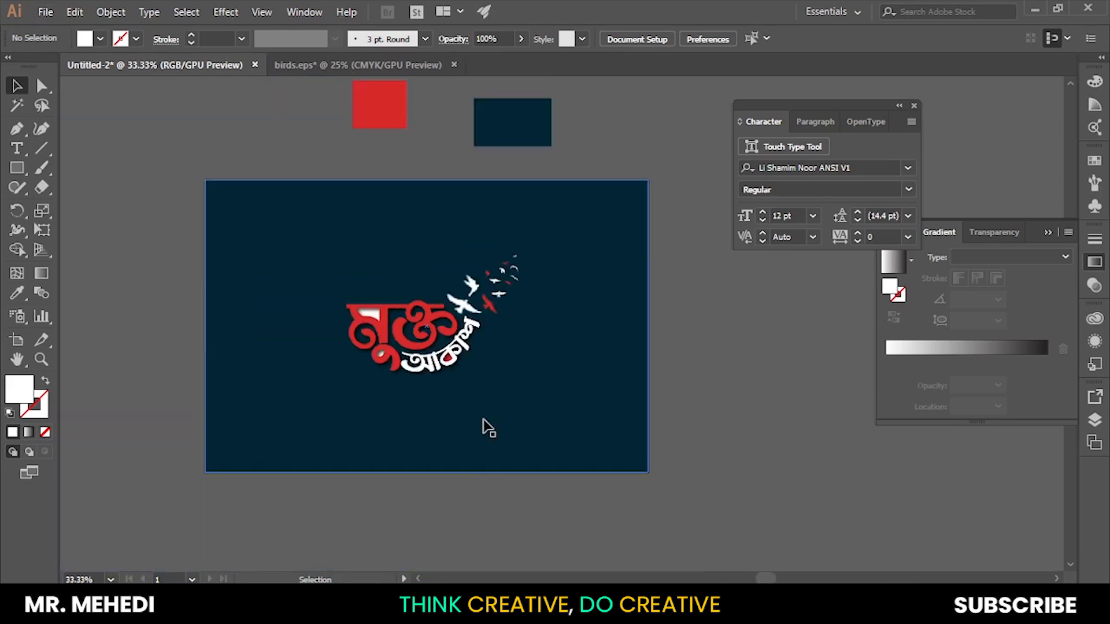
scroll(350, 519, "up", 1)
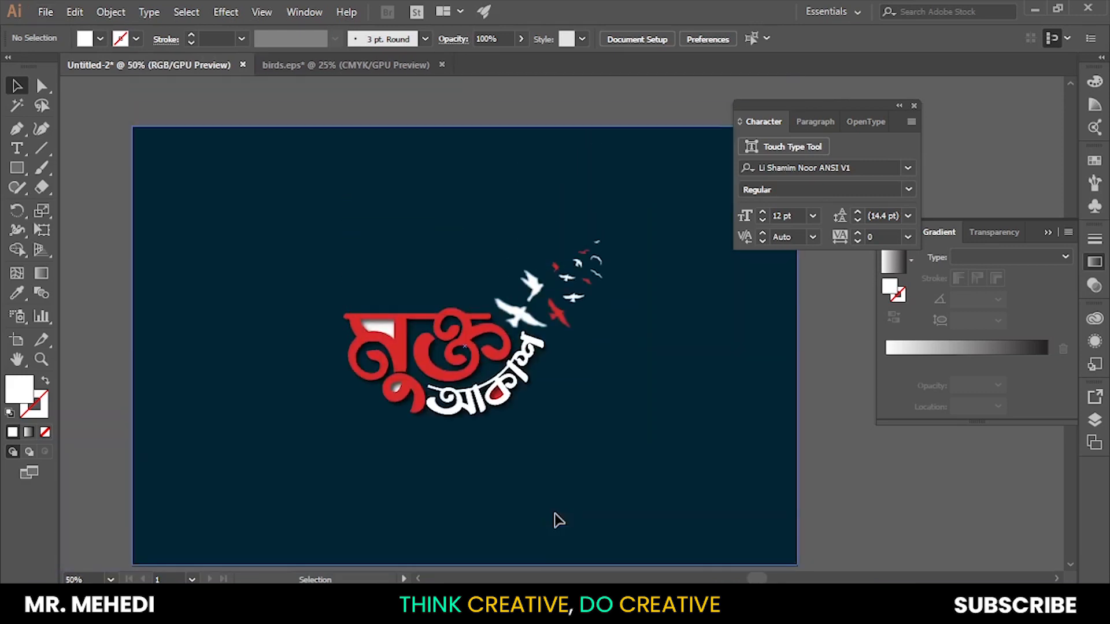
scroll(555, 518, "down", 1)
scroll(682, 434, "down", 1)
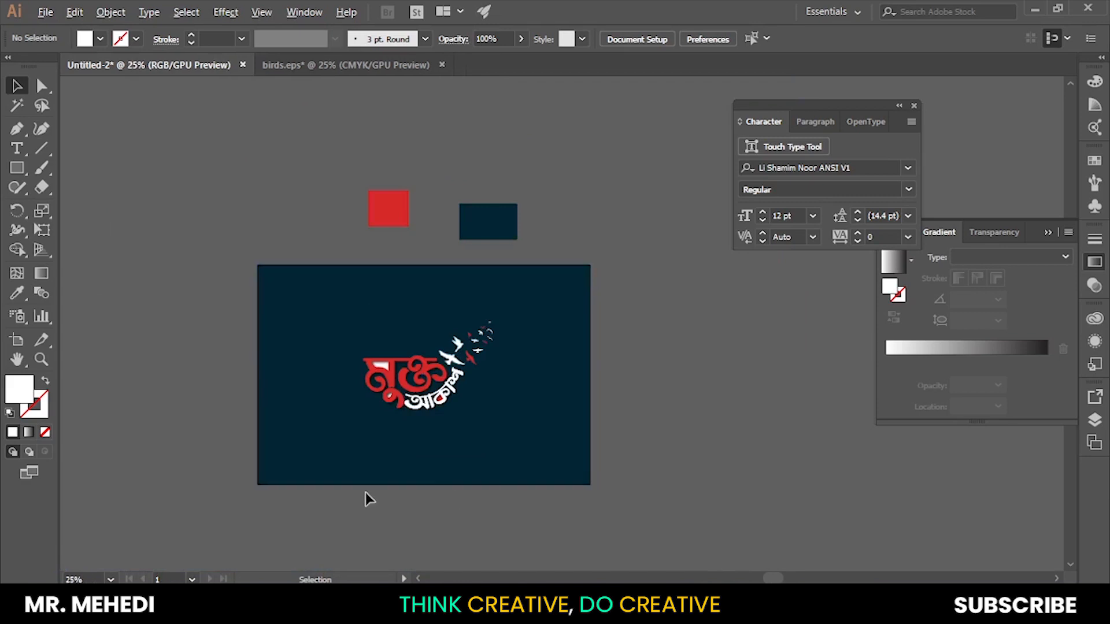
scroll(399, 488, "up", 2)
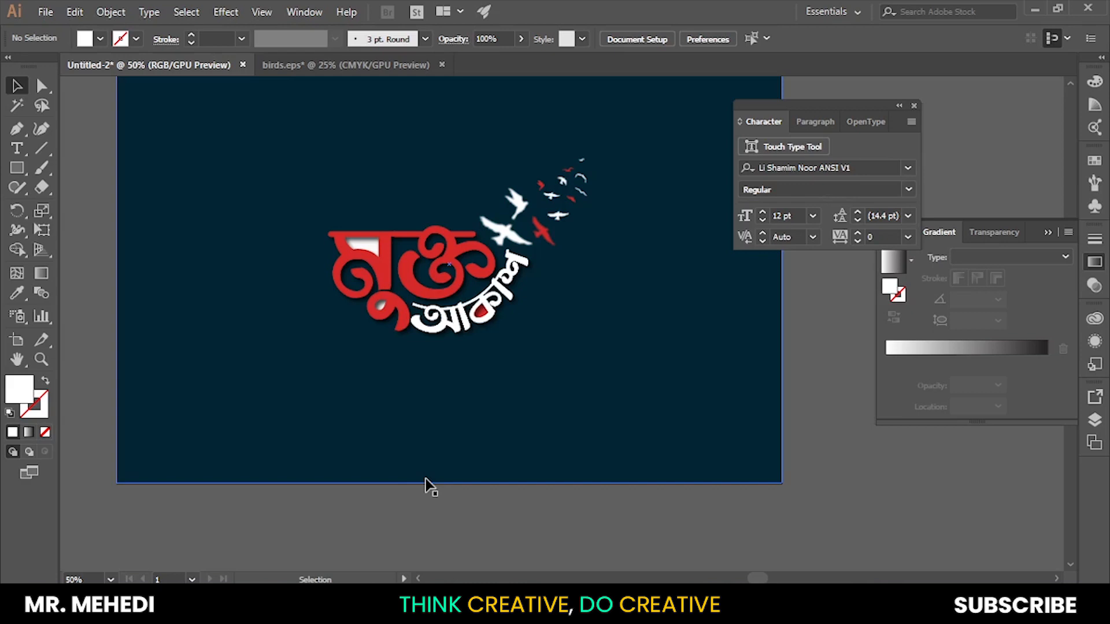
scroll(426, 479, "up", 1)
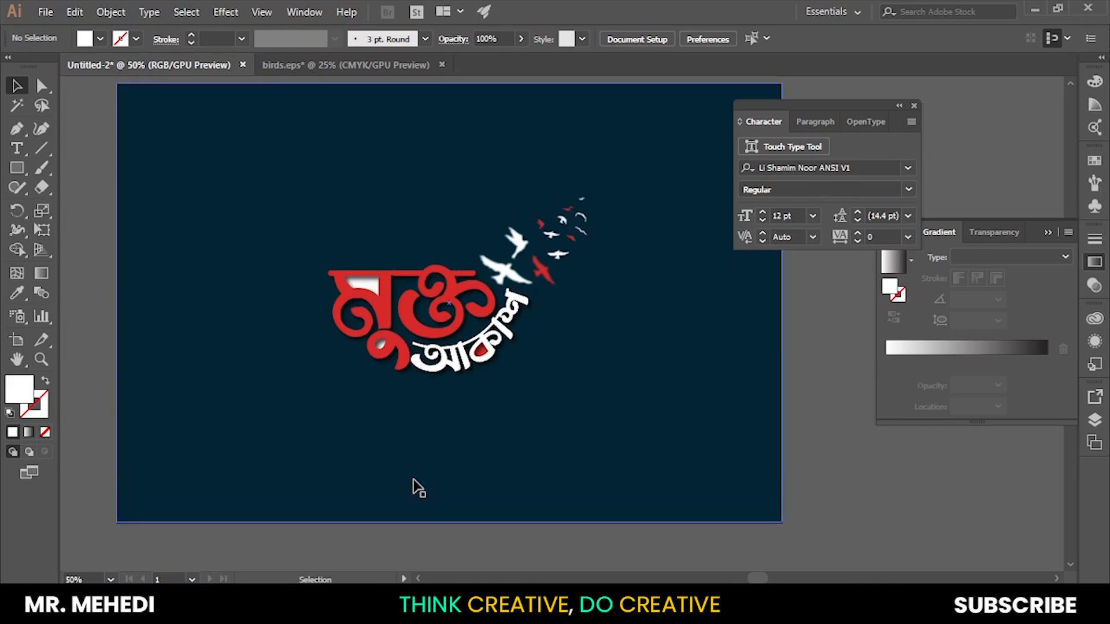